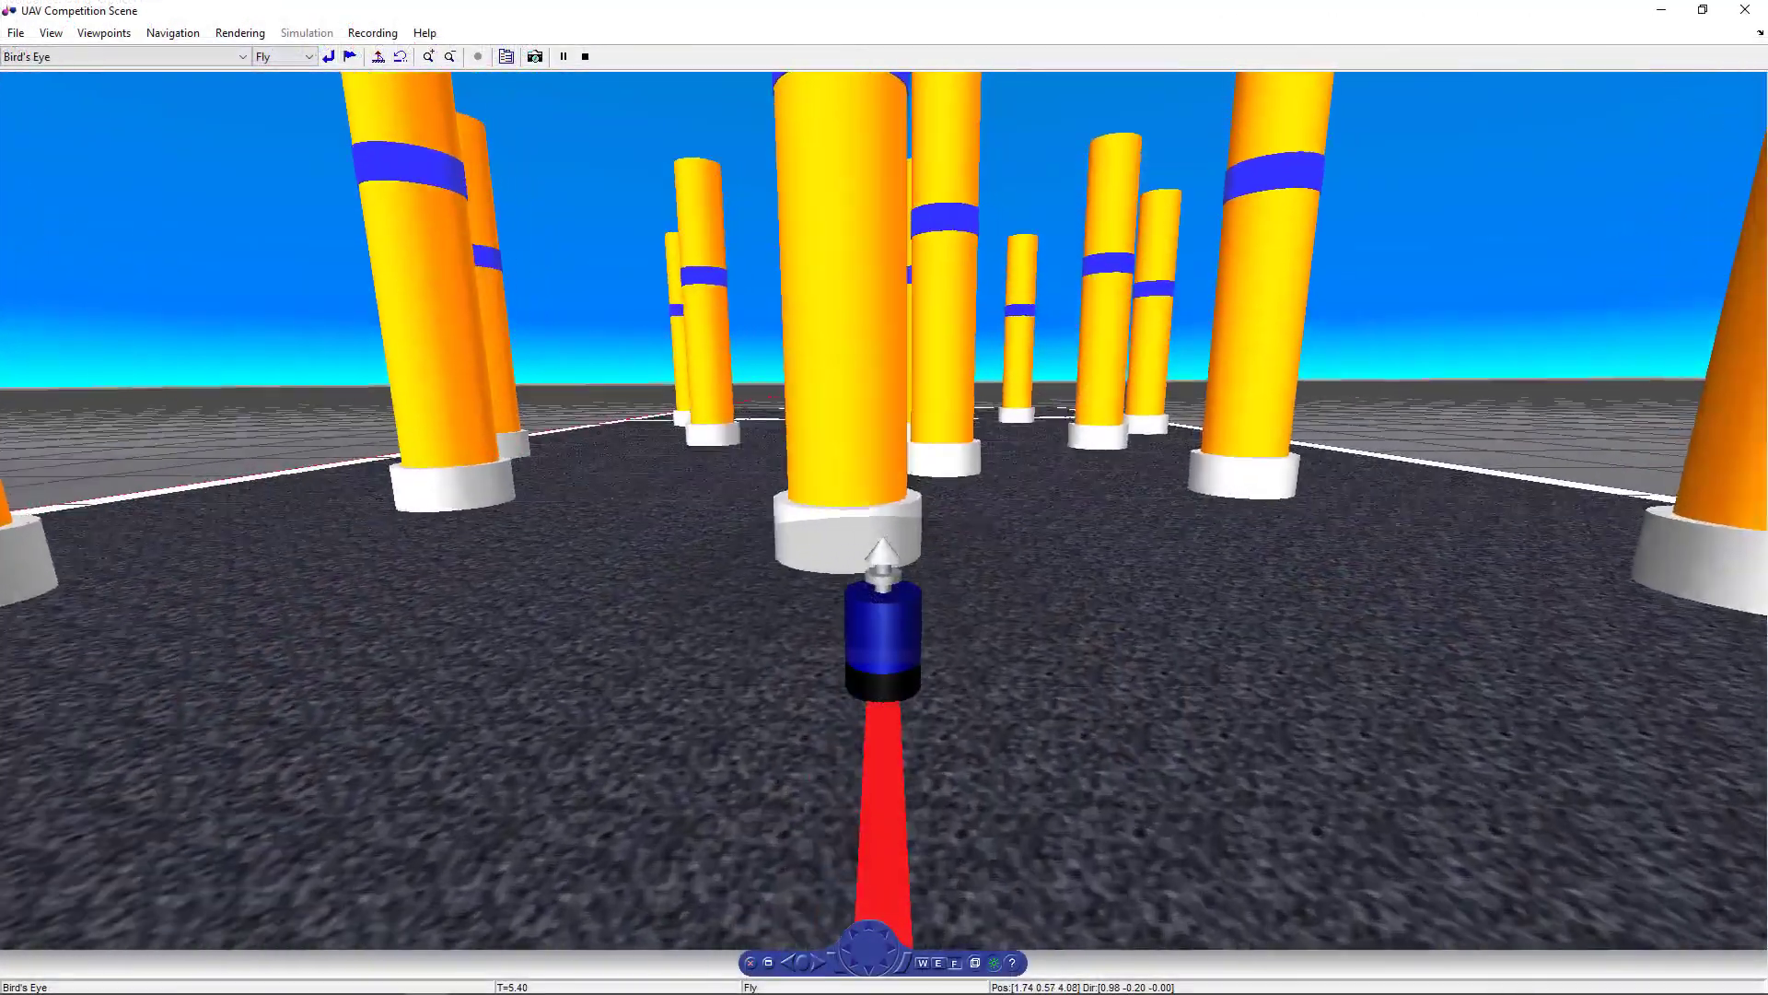
Step: Switch the 3D scene to the 'View from the Top' viewpoint to watch the drone's flight
left_click(242, 55)
left_click(56, 123)
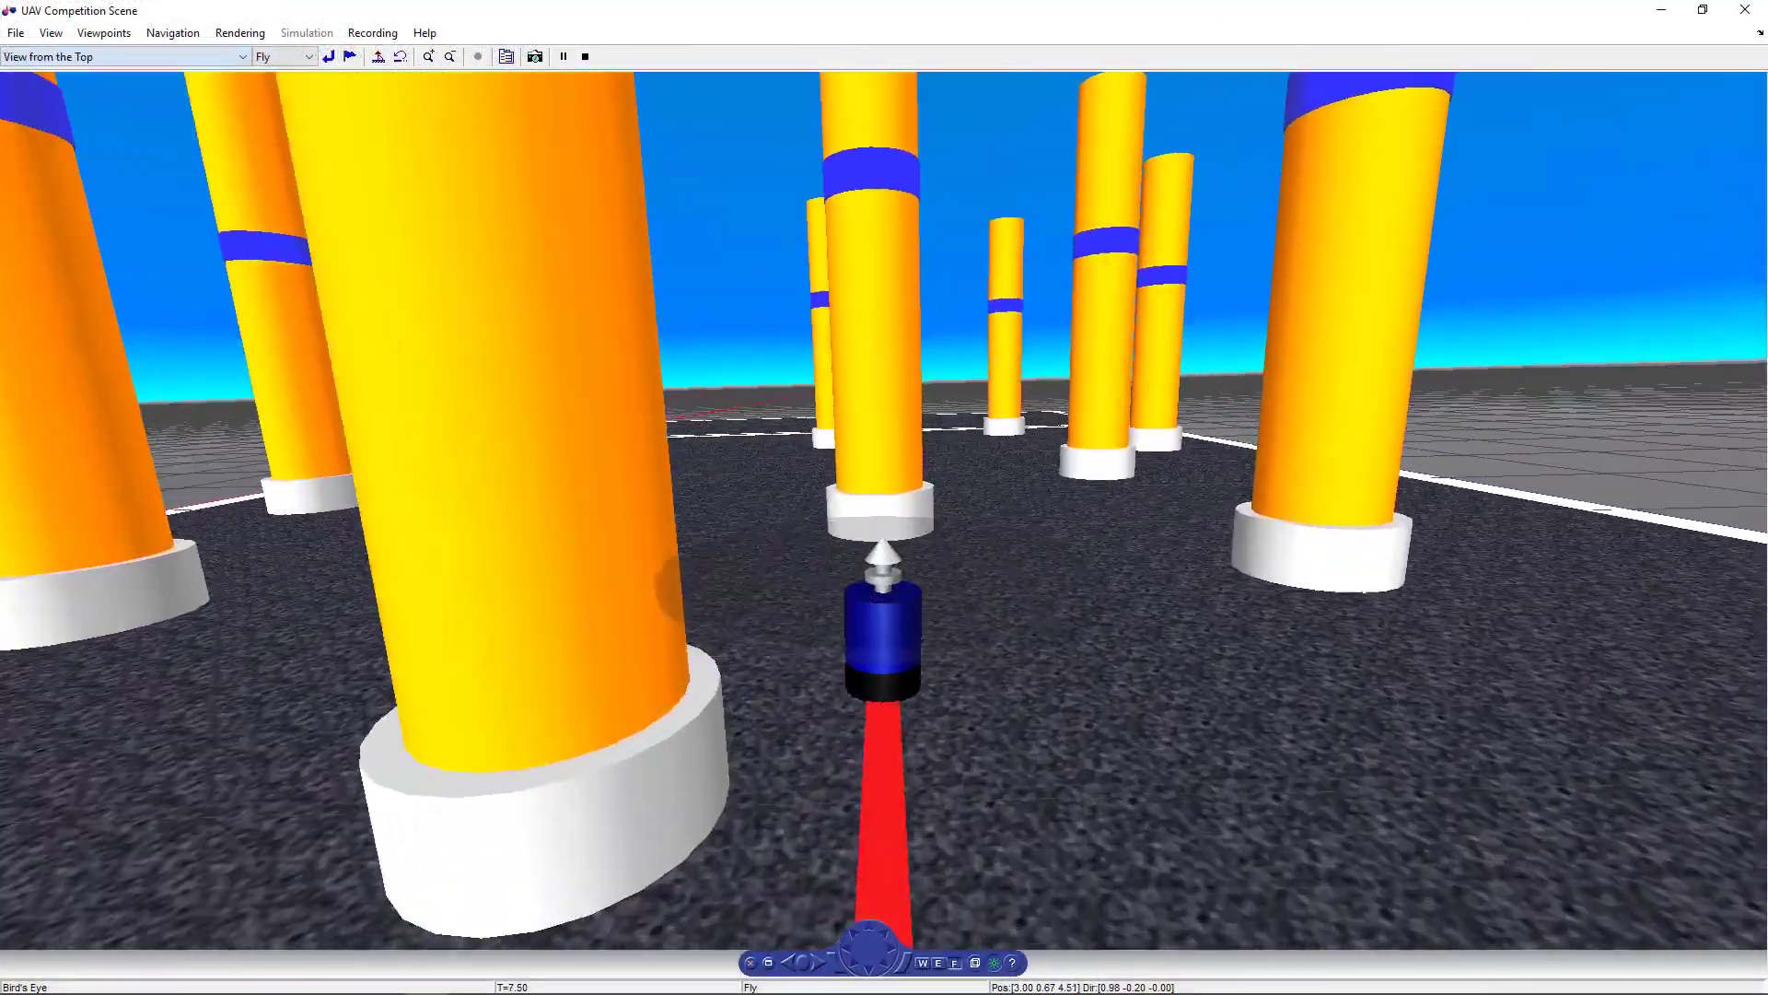
scroll(884, 512, "up", 3)
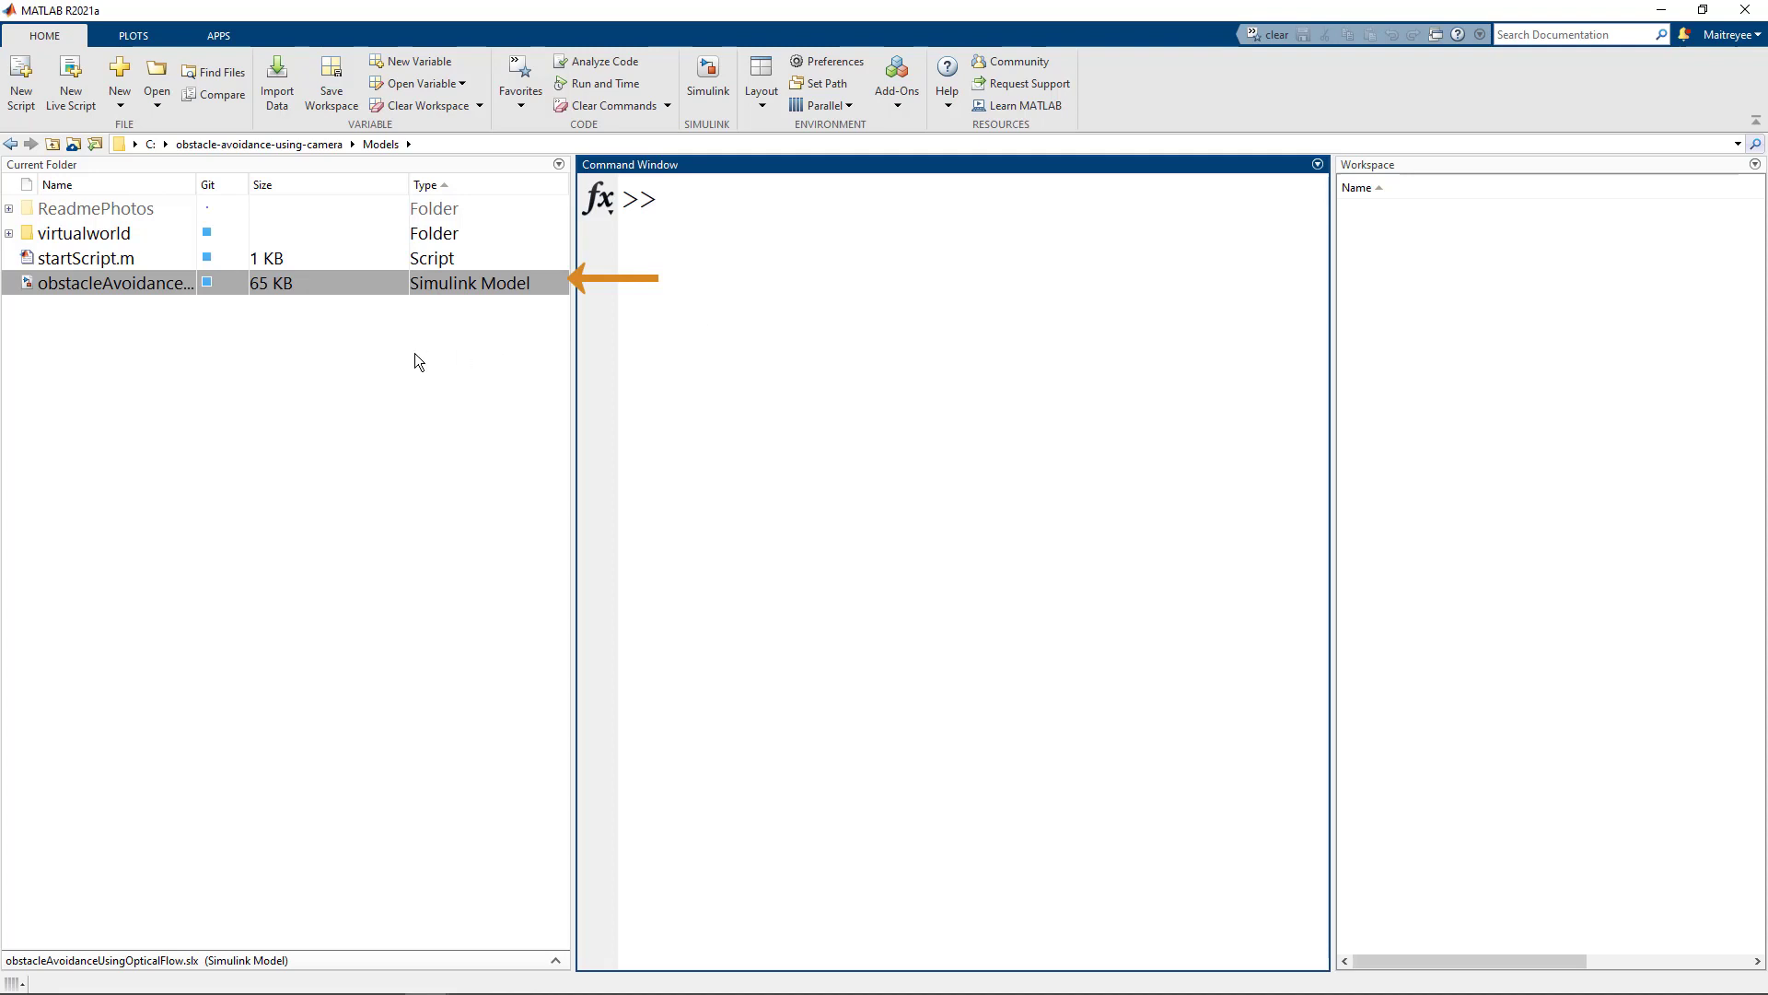
Step: Open obstacleAvoidanceUsingOpticalFlow.slx from the Current Folder panel
right_click(127, 285)
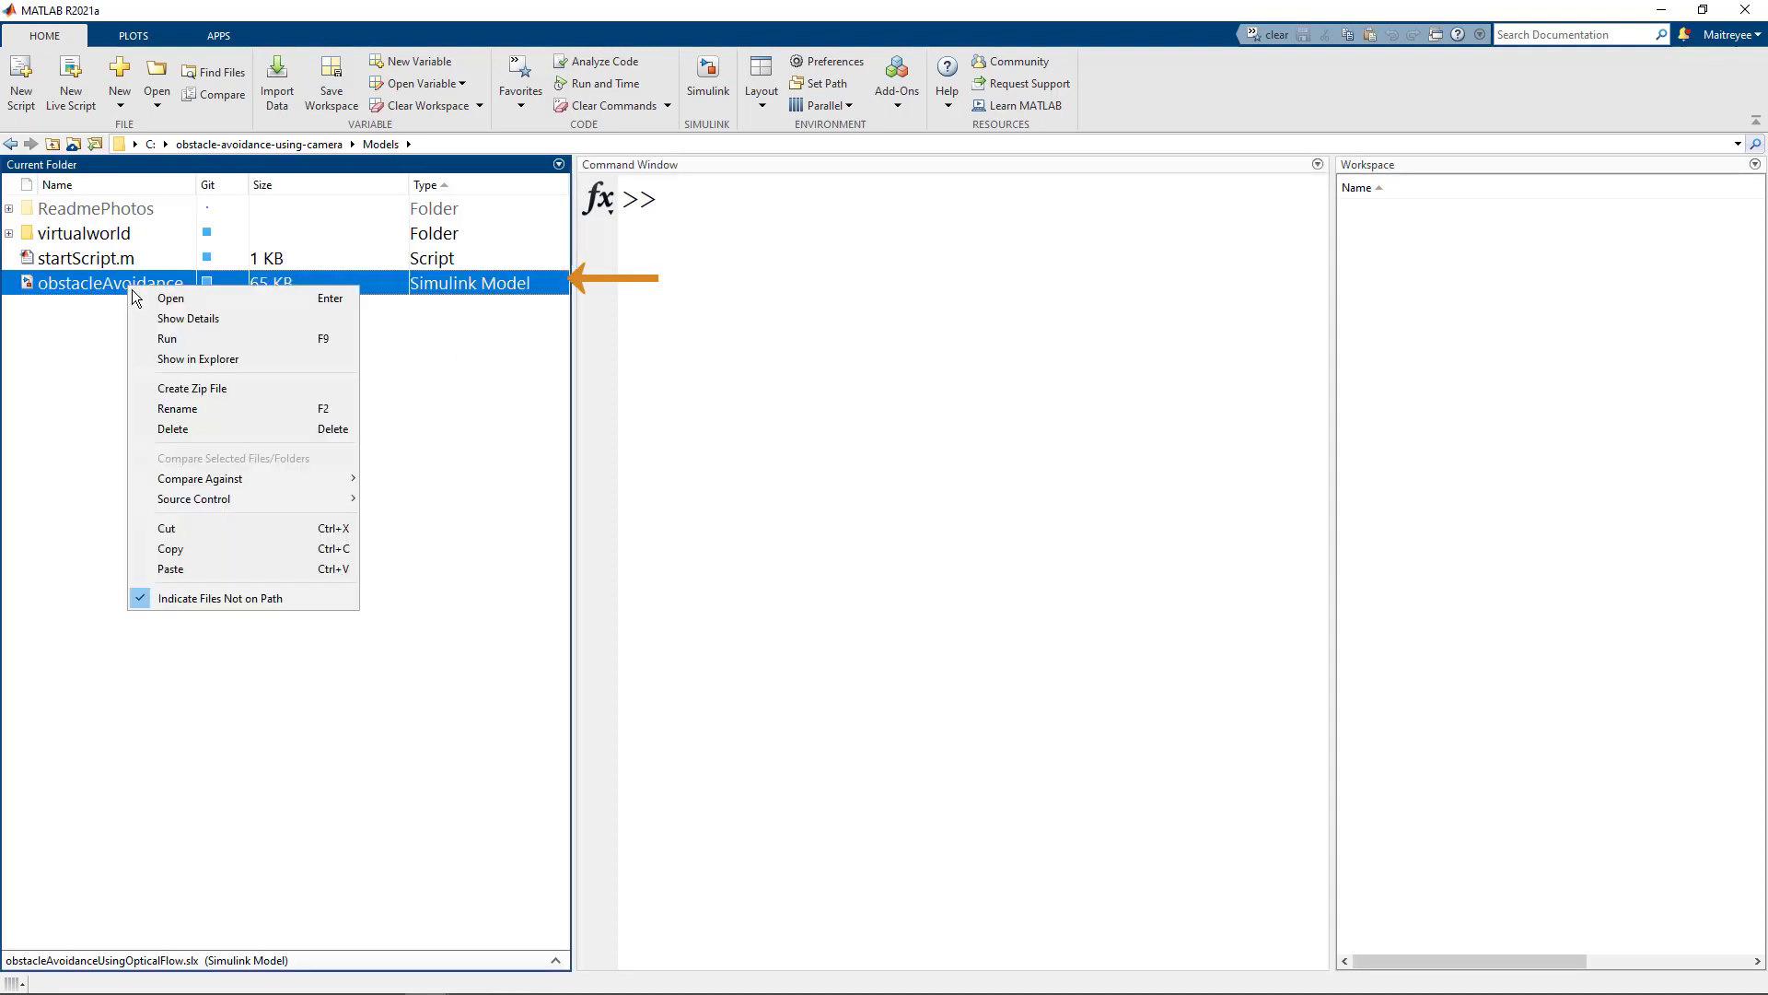
left_click(166, 298)
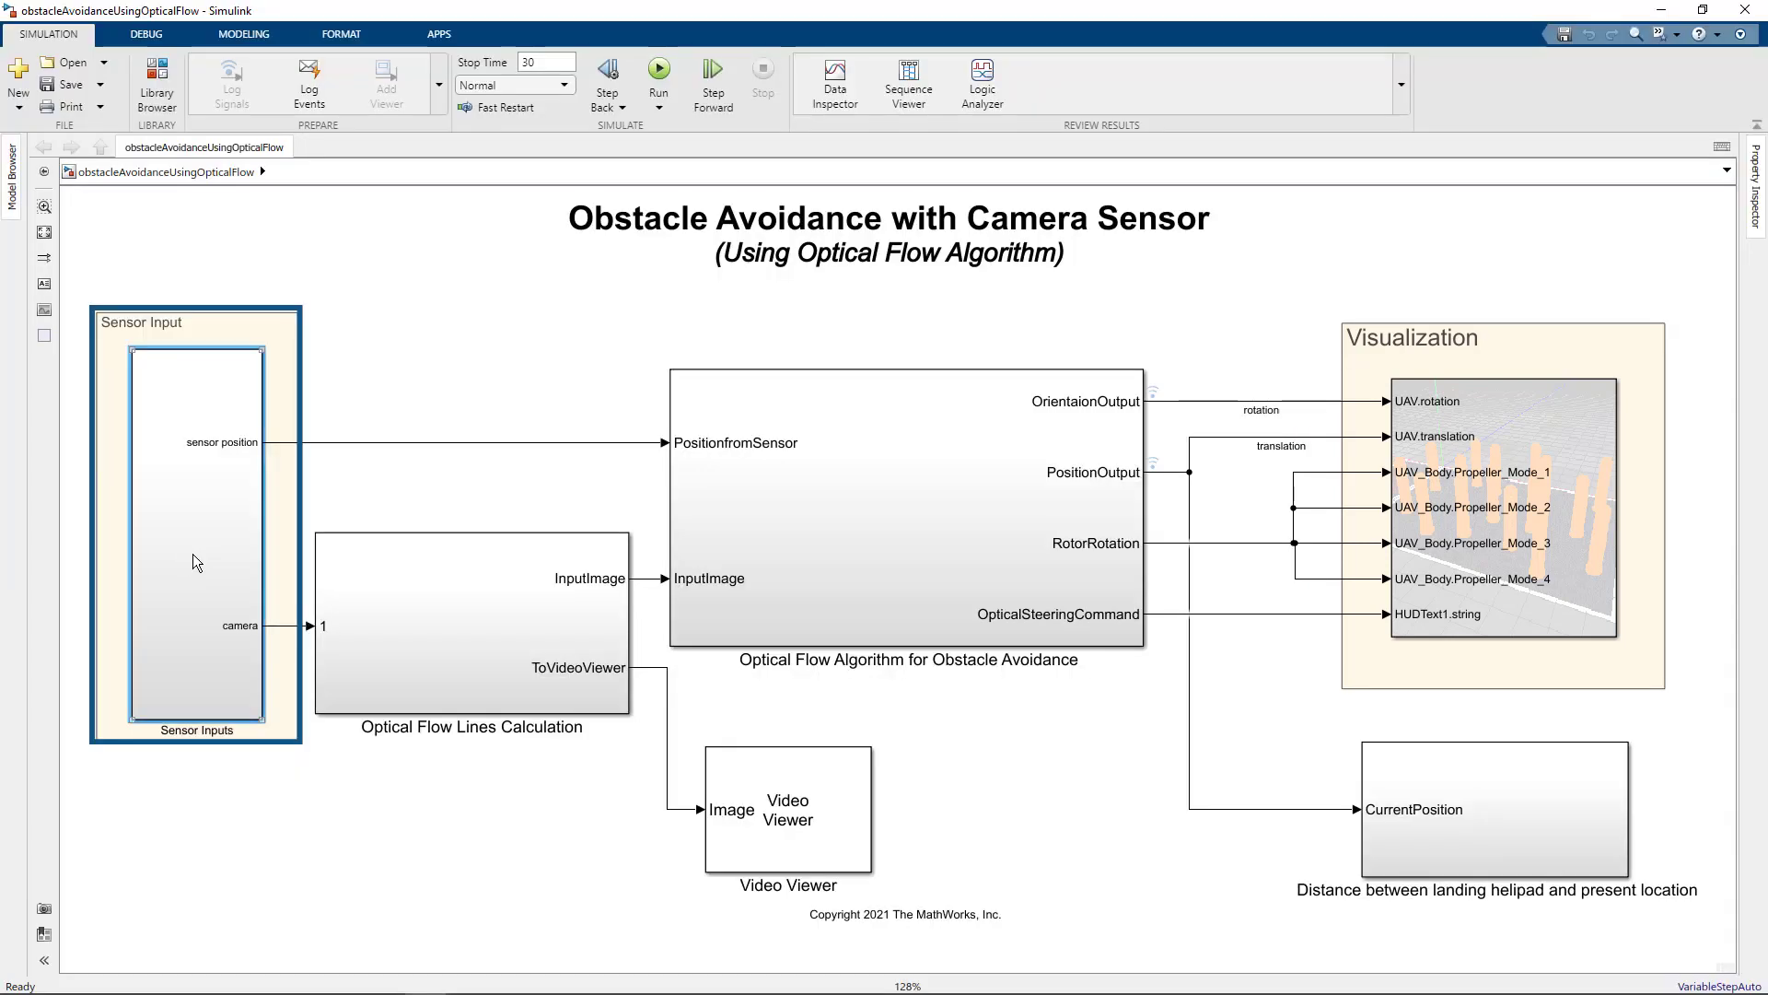
Step: Enter the Sensor Inputs subsystem and insert a VR Source block
right_click(194, 554)
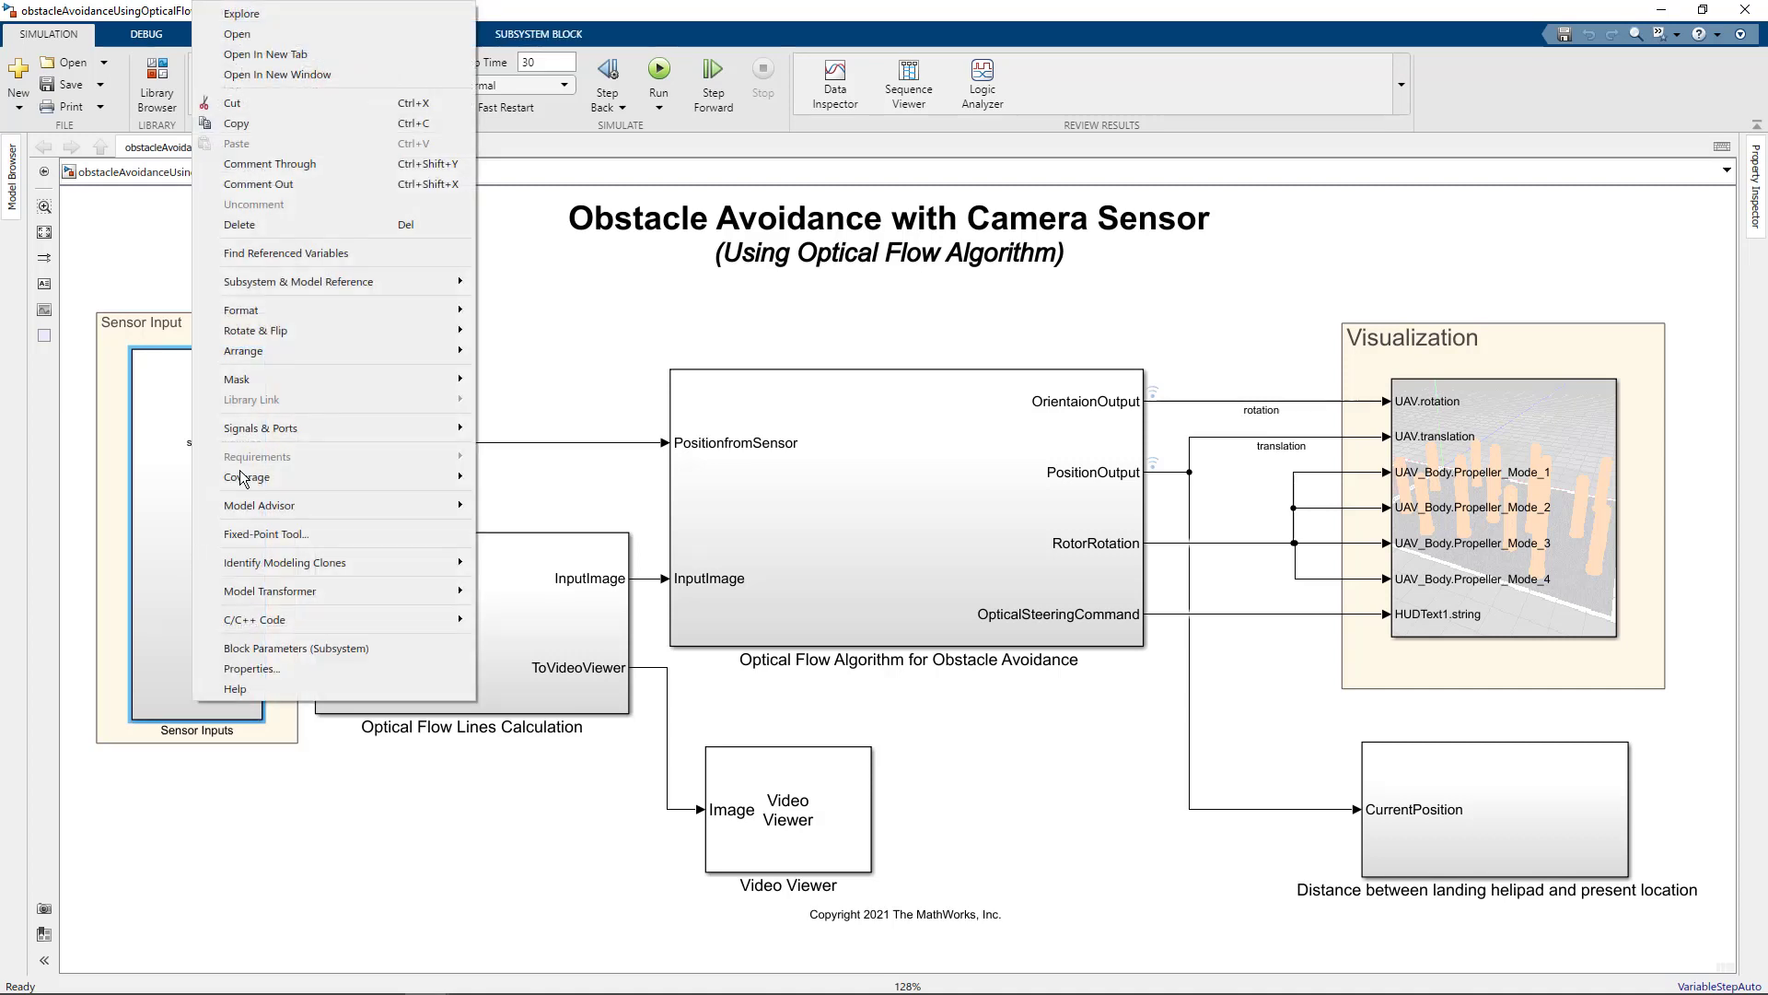
left_click(277, 33)
type("vr s")
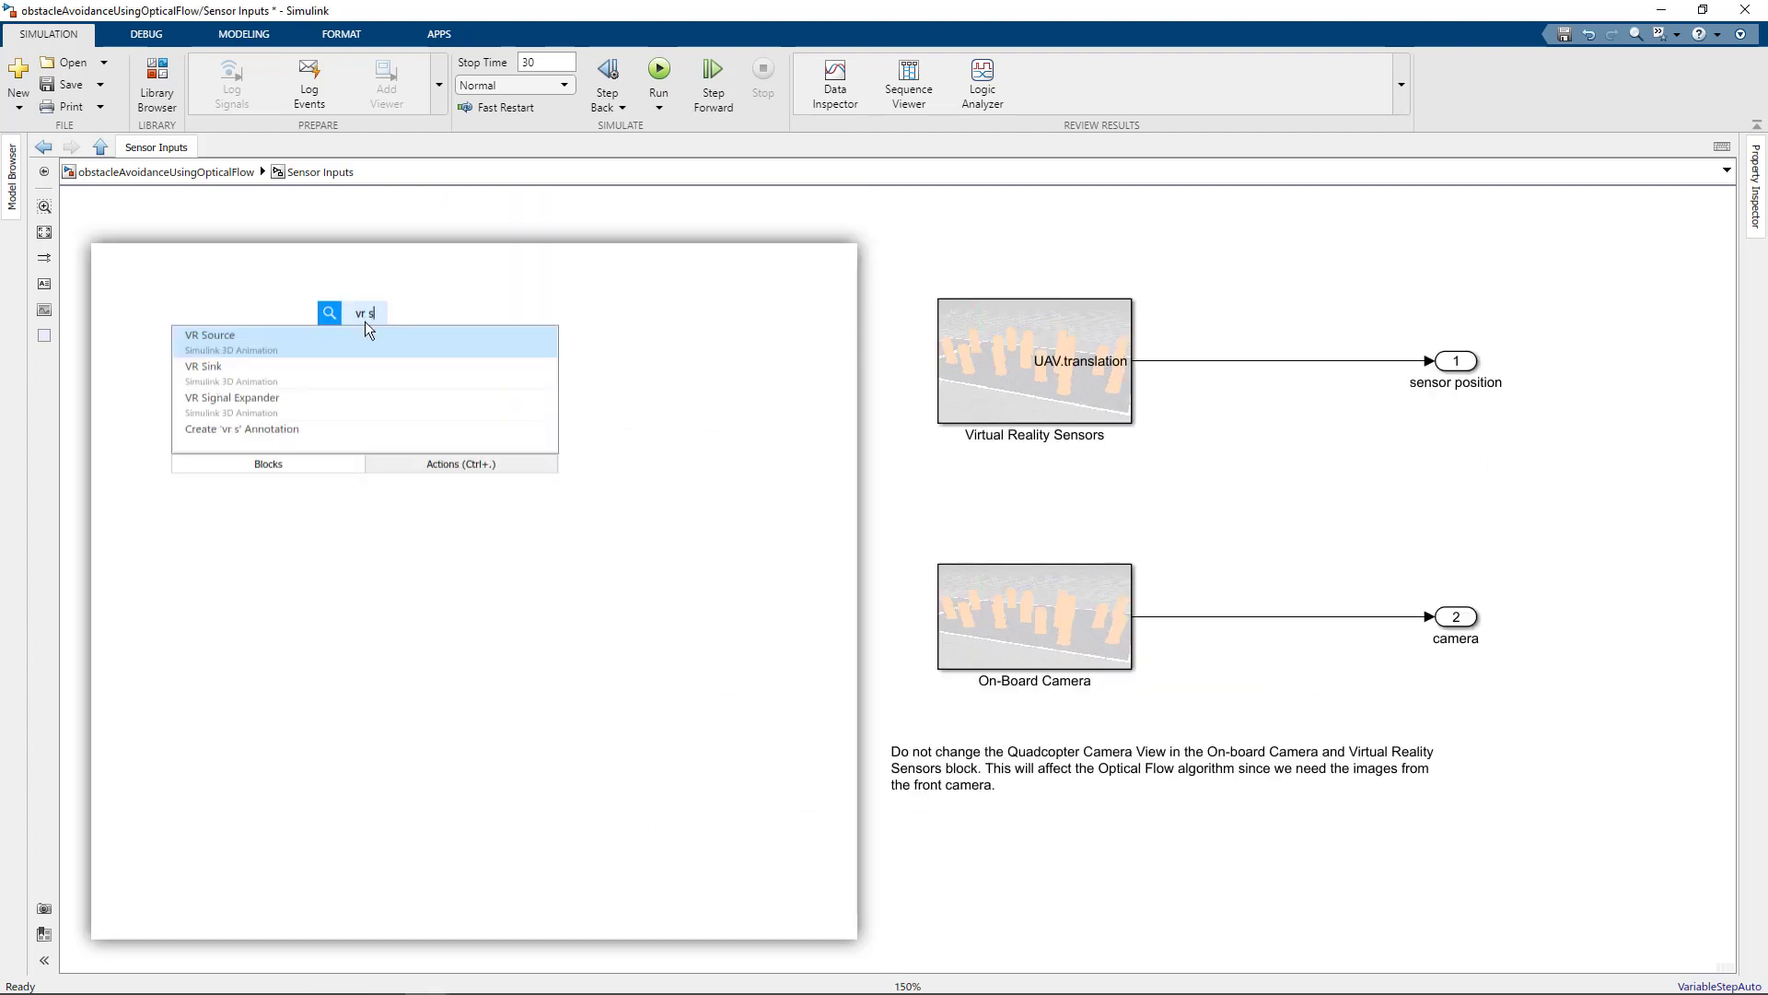
key("Return")
double_click(365, 320)
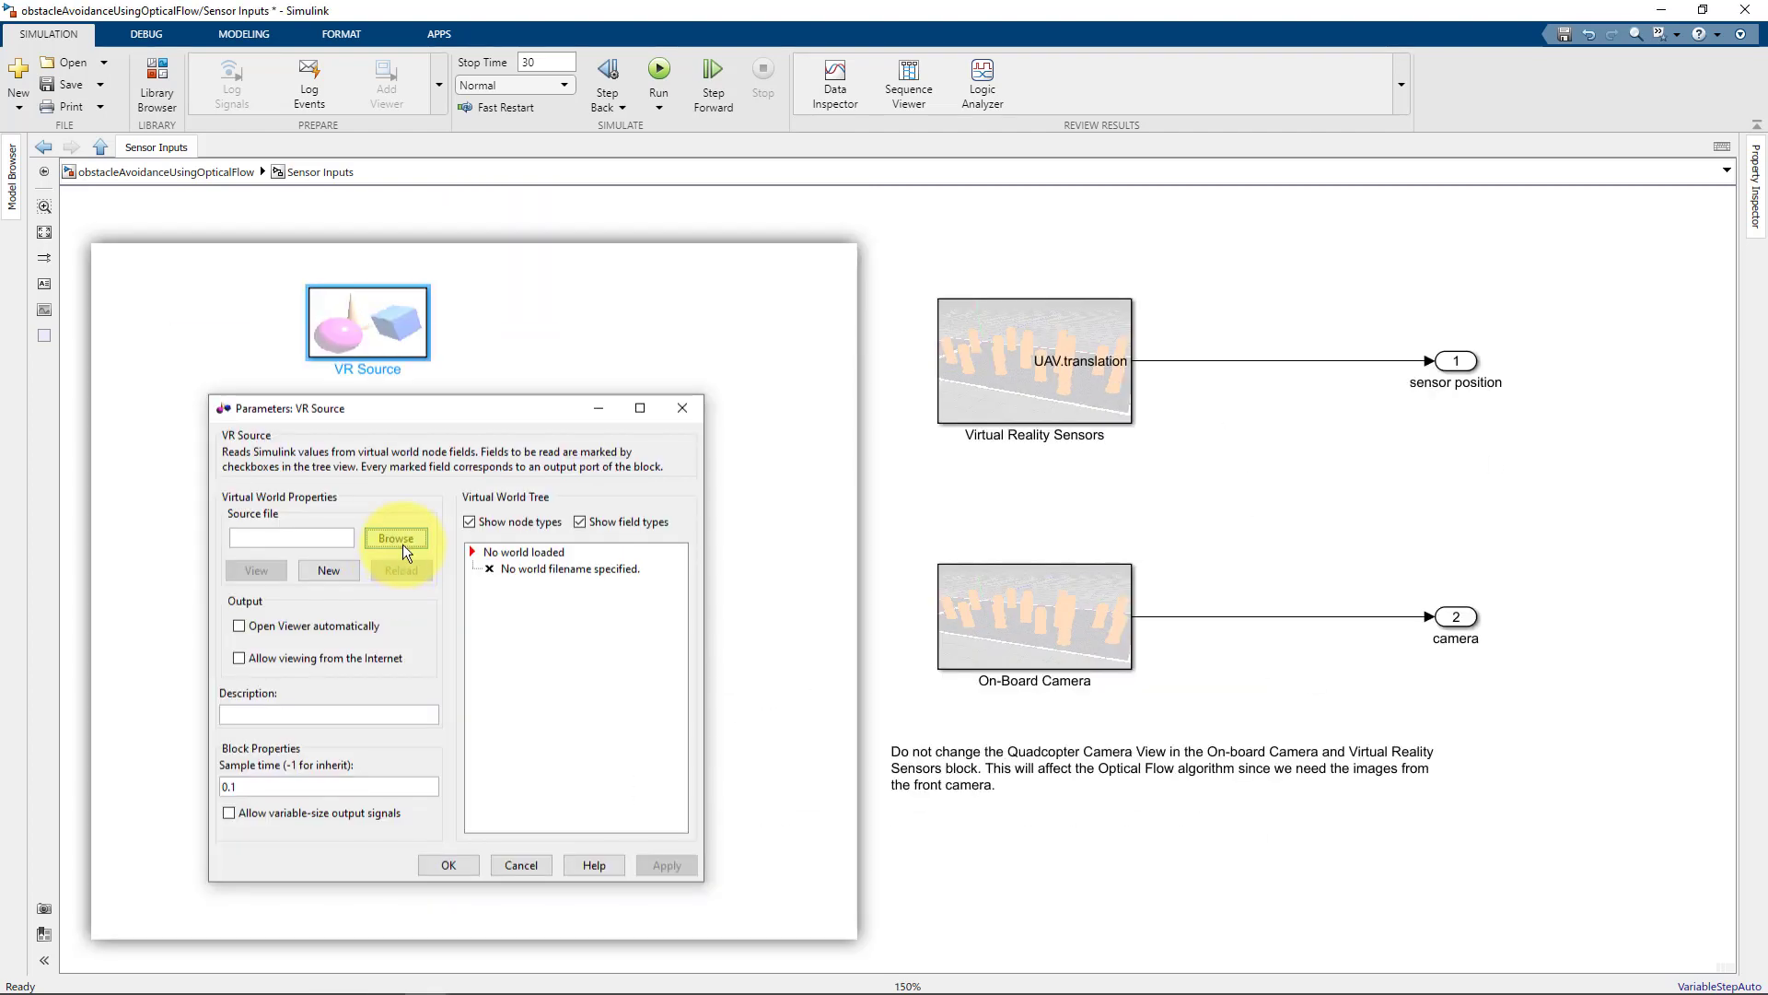
Step: Load virtualworld\slv3.x3d as the VR Source block's world file
left_click(403, 544)
left_click(294, 529)
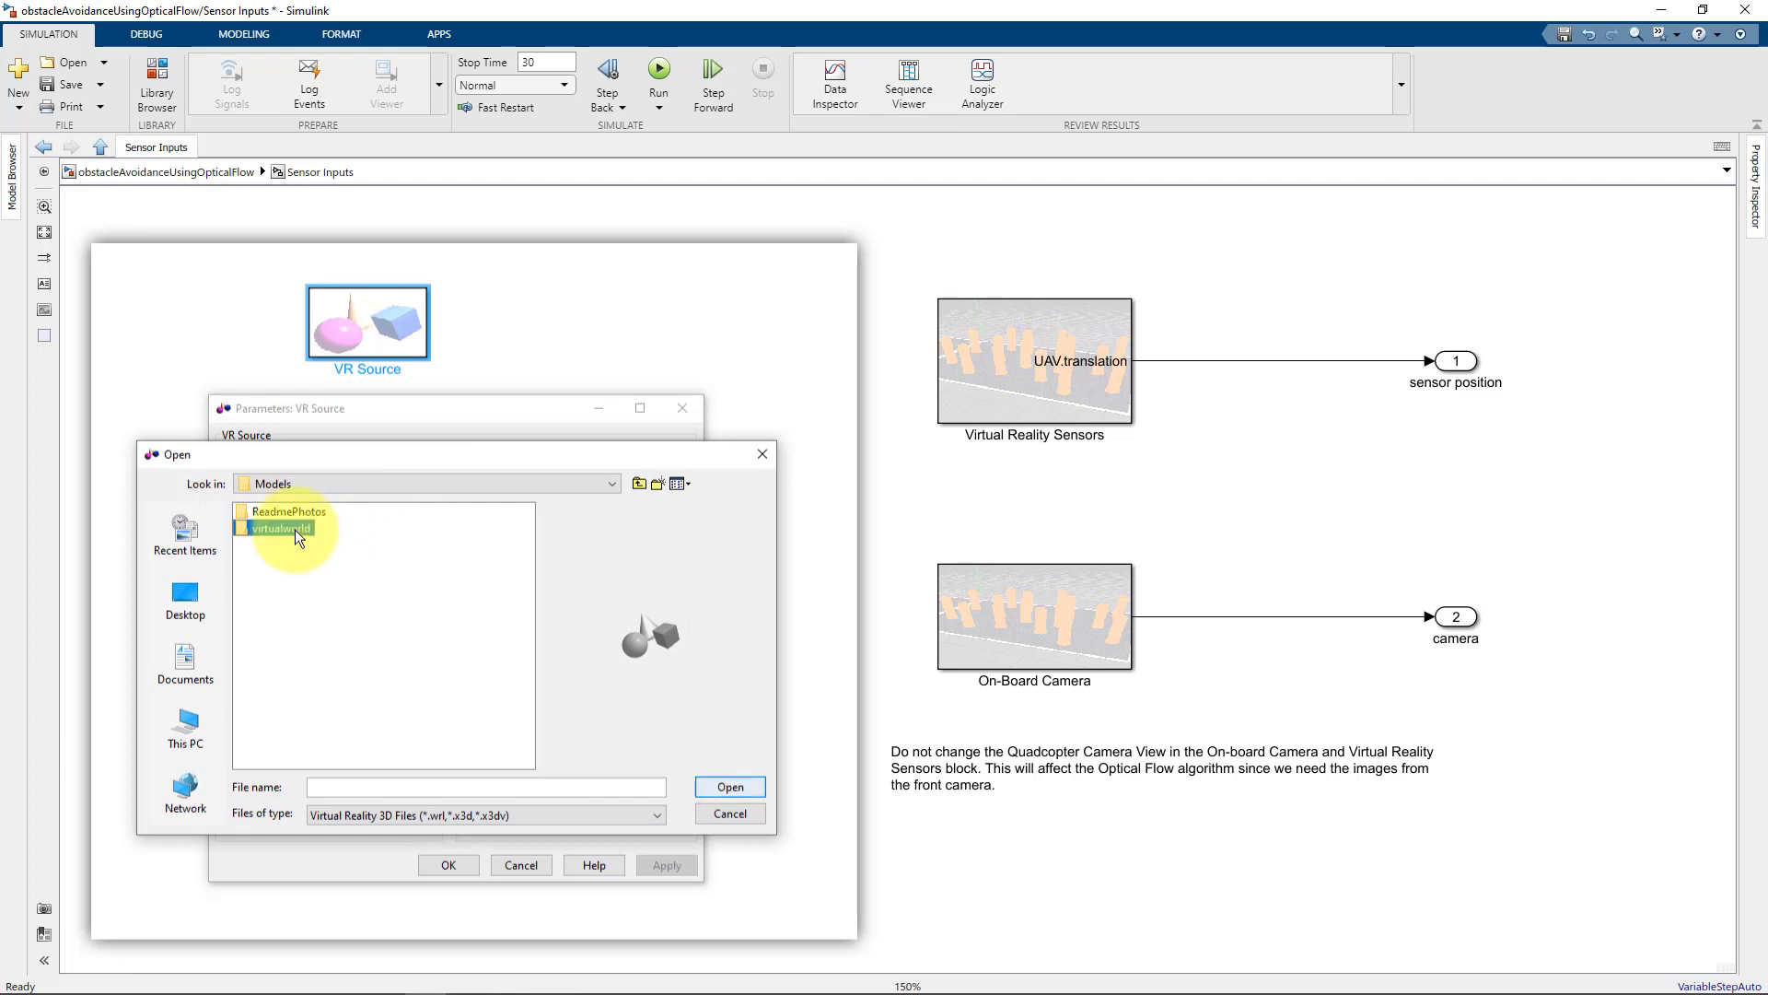
double_click(294, 530)
left_click(297, 515)
left_click(724, 788)
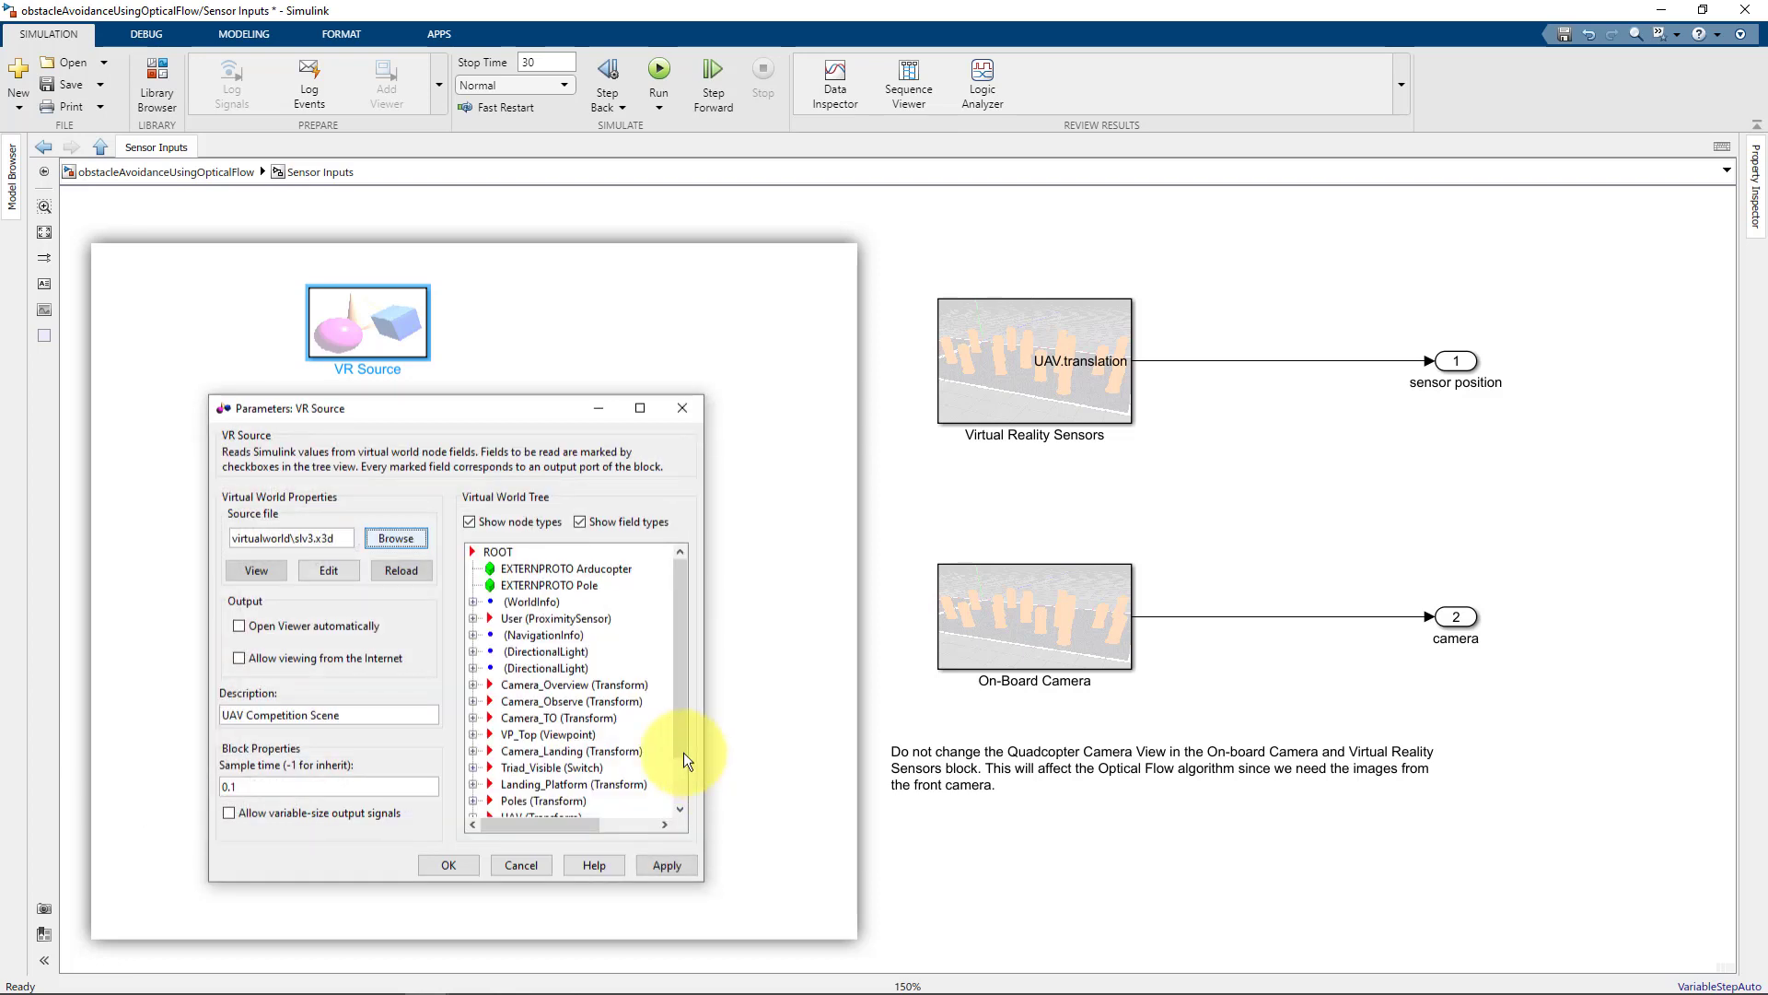
scroll(681, 731, "down", 3)
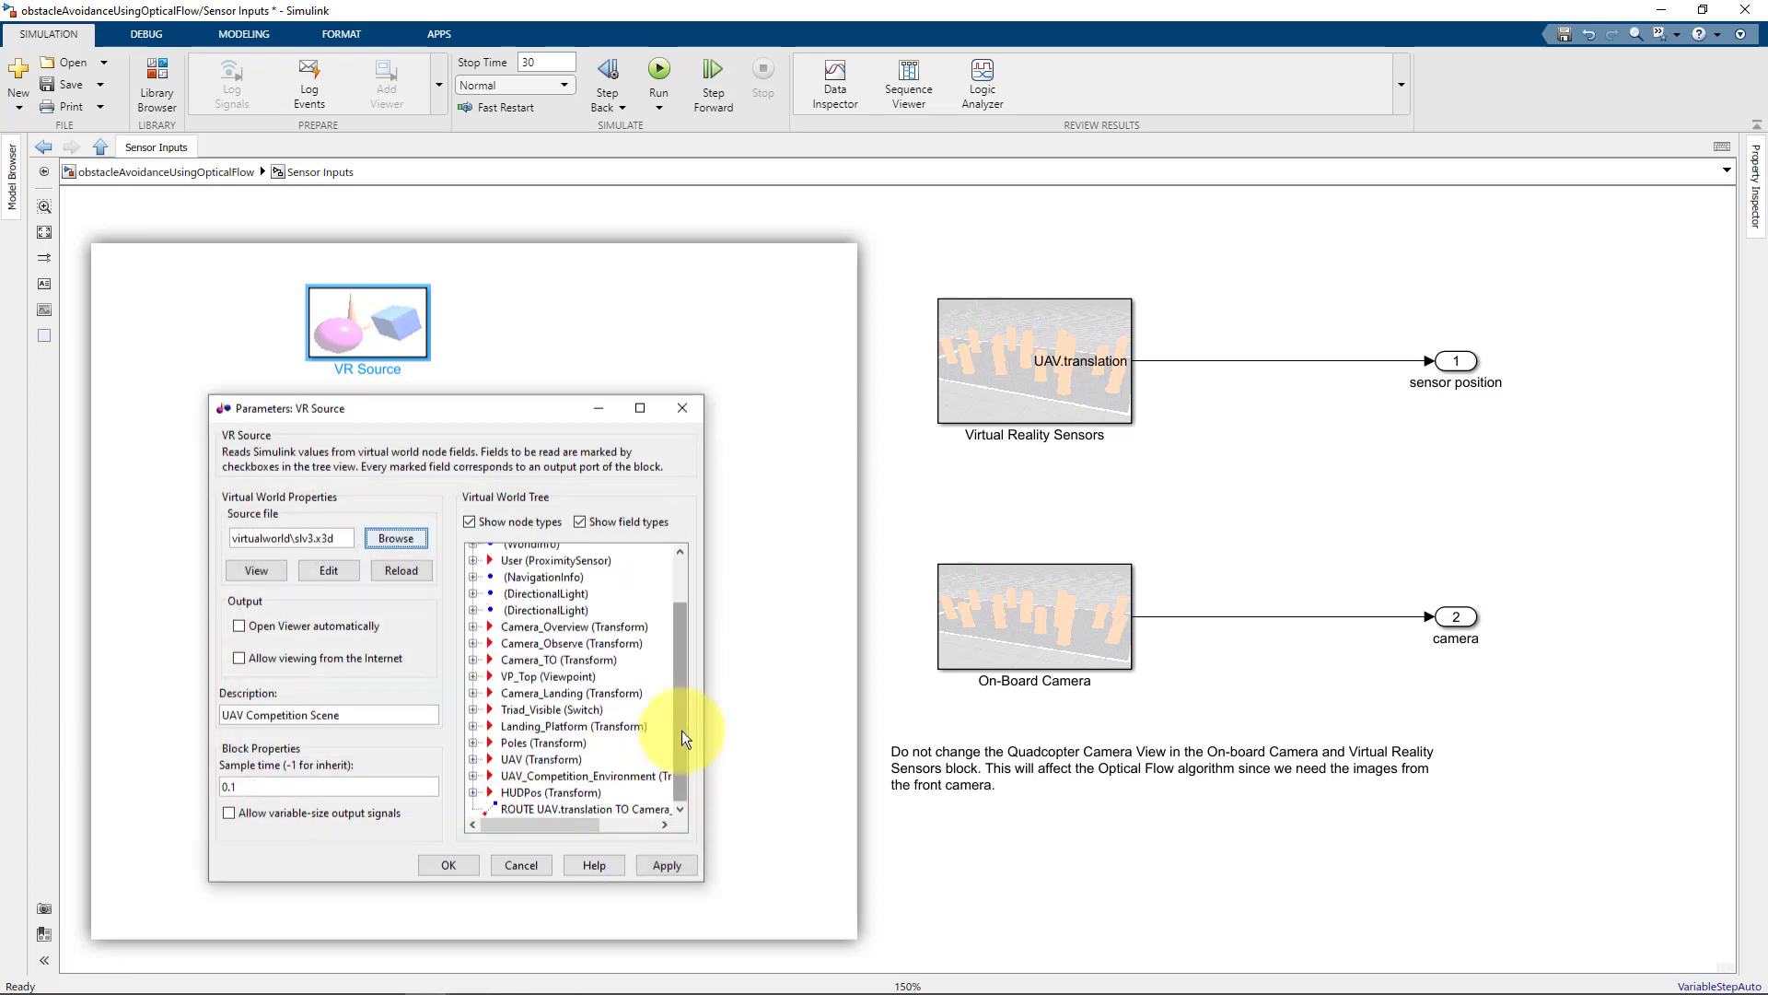
Step: Output the UAV translation field with sample time Ts and confirm the block settings
left_click(473, 758)
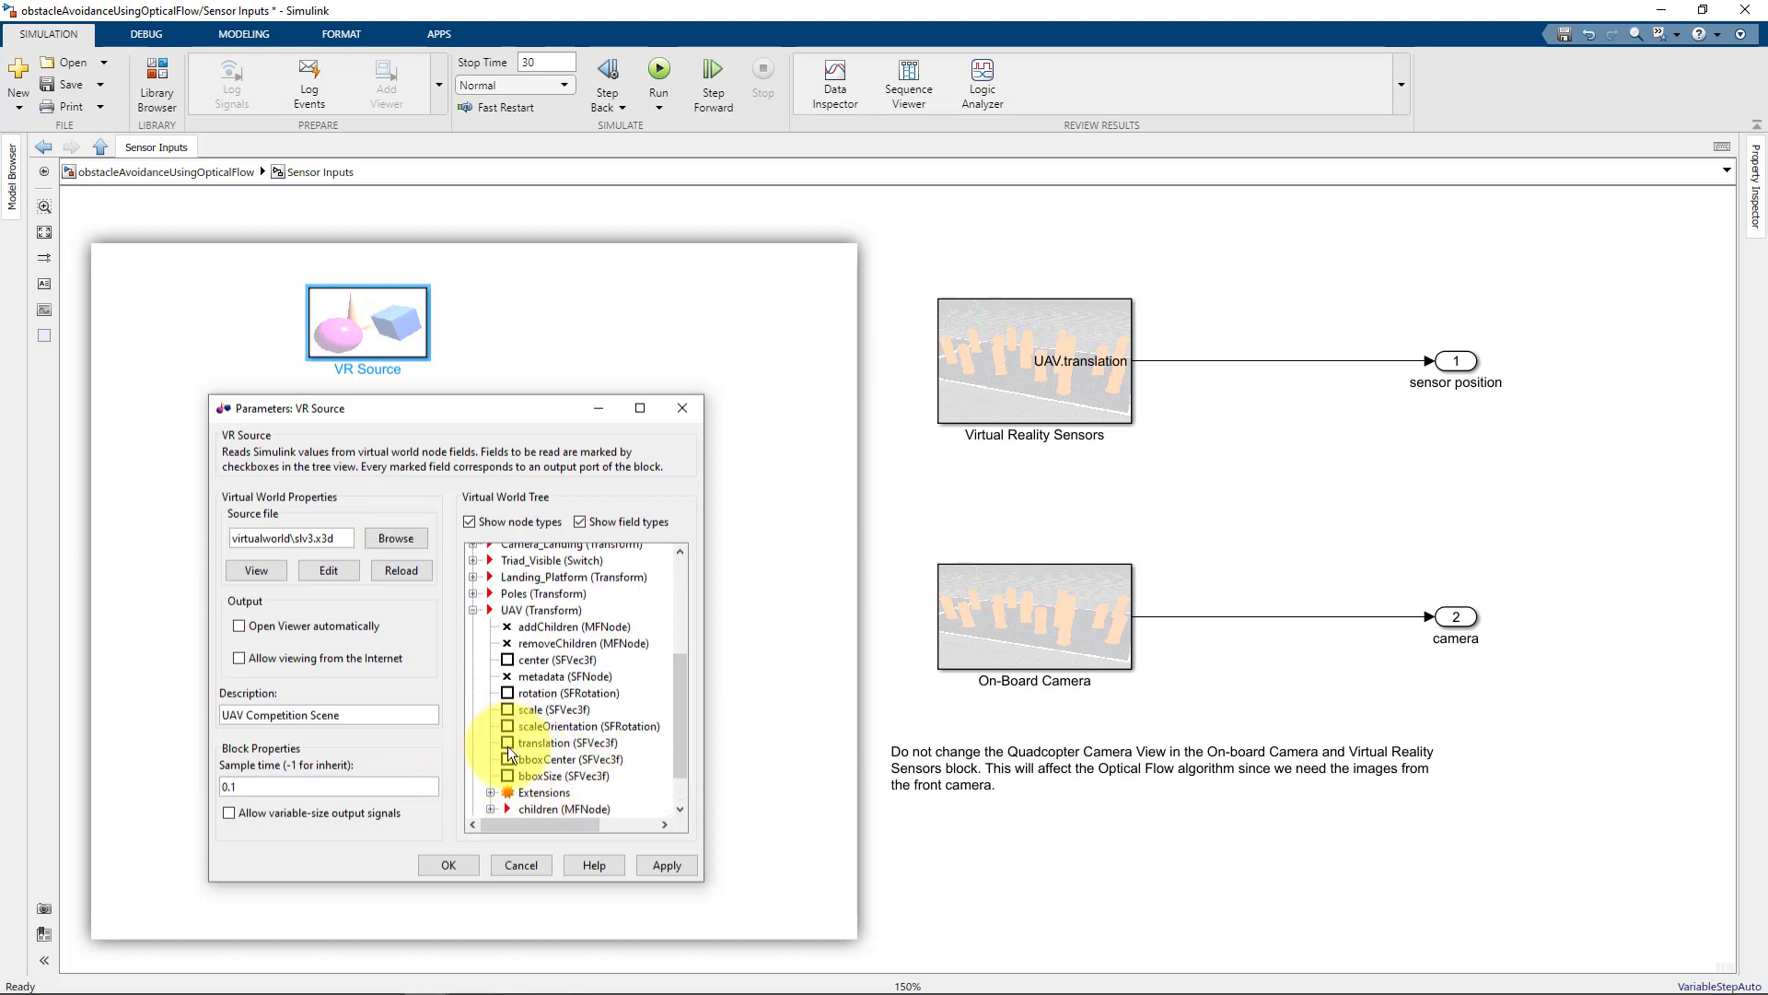
left_click(507, 745)
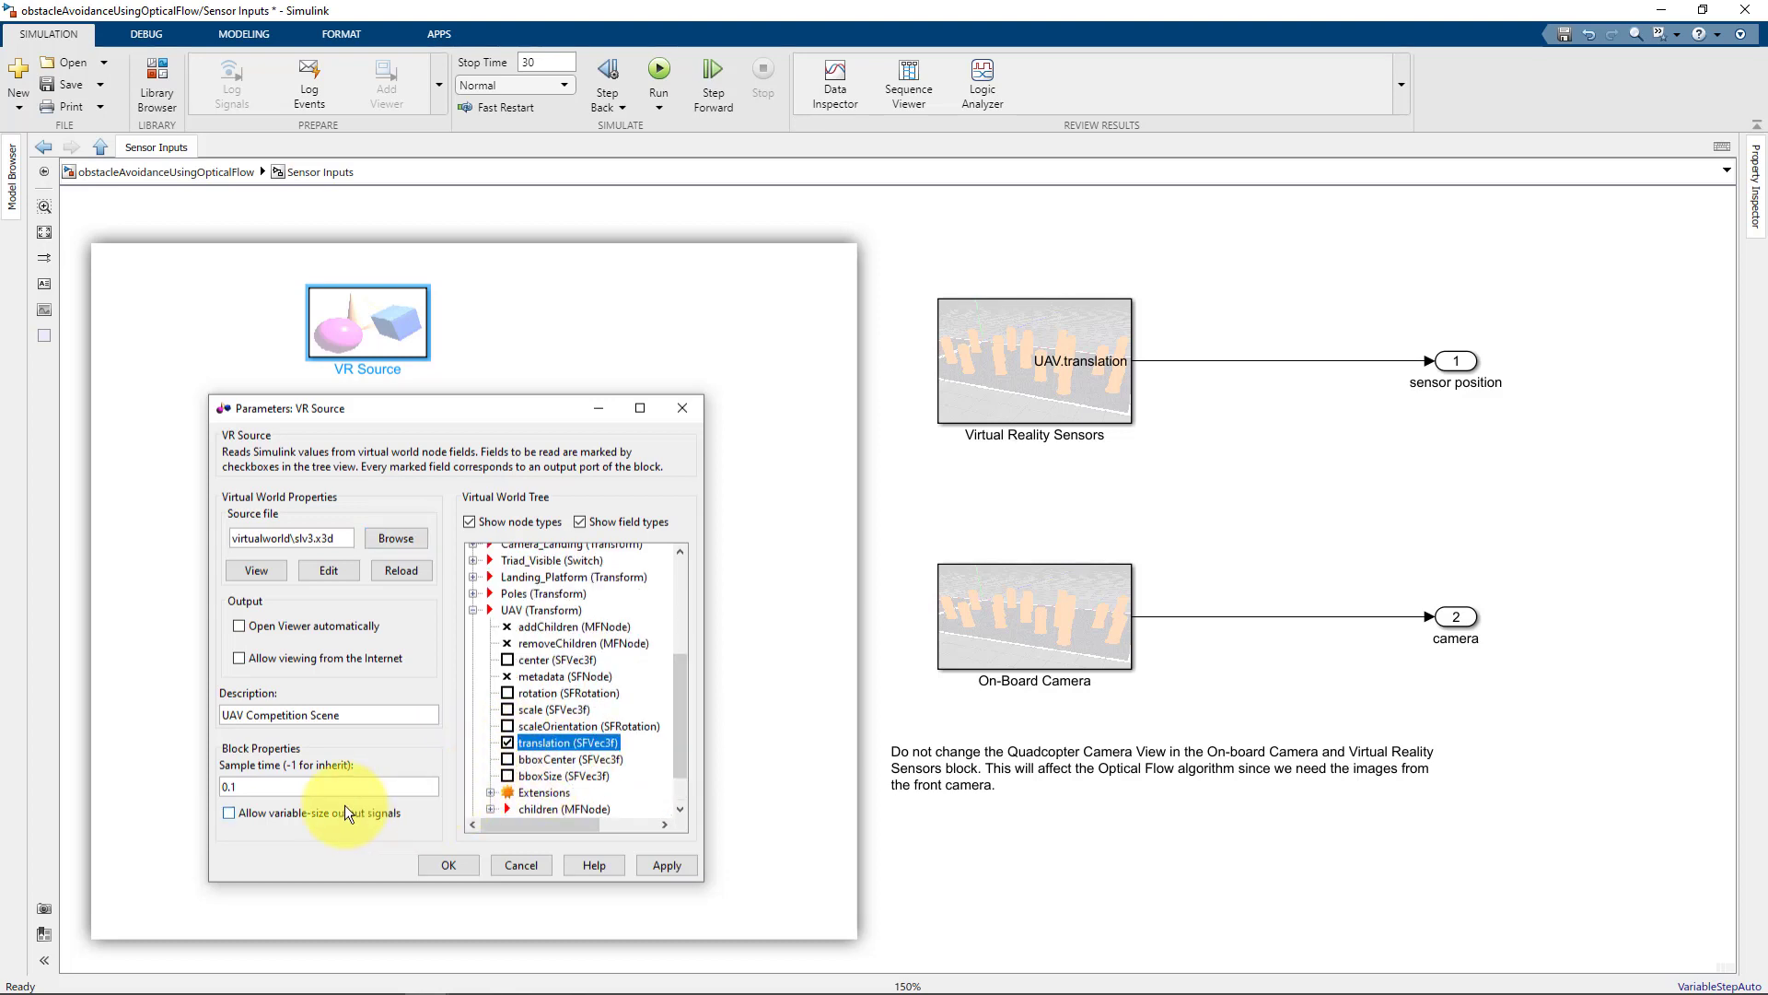
double_click(230, 785)
type("Ts")
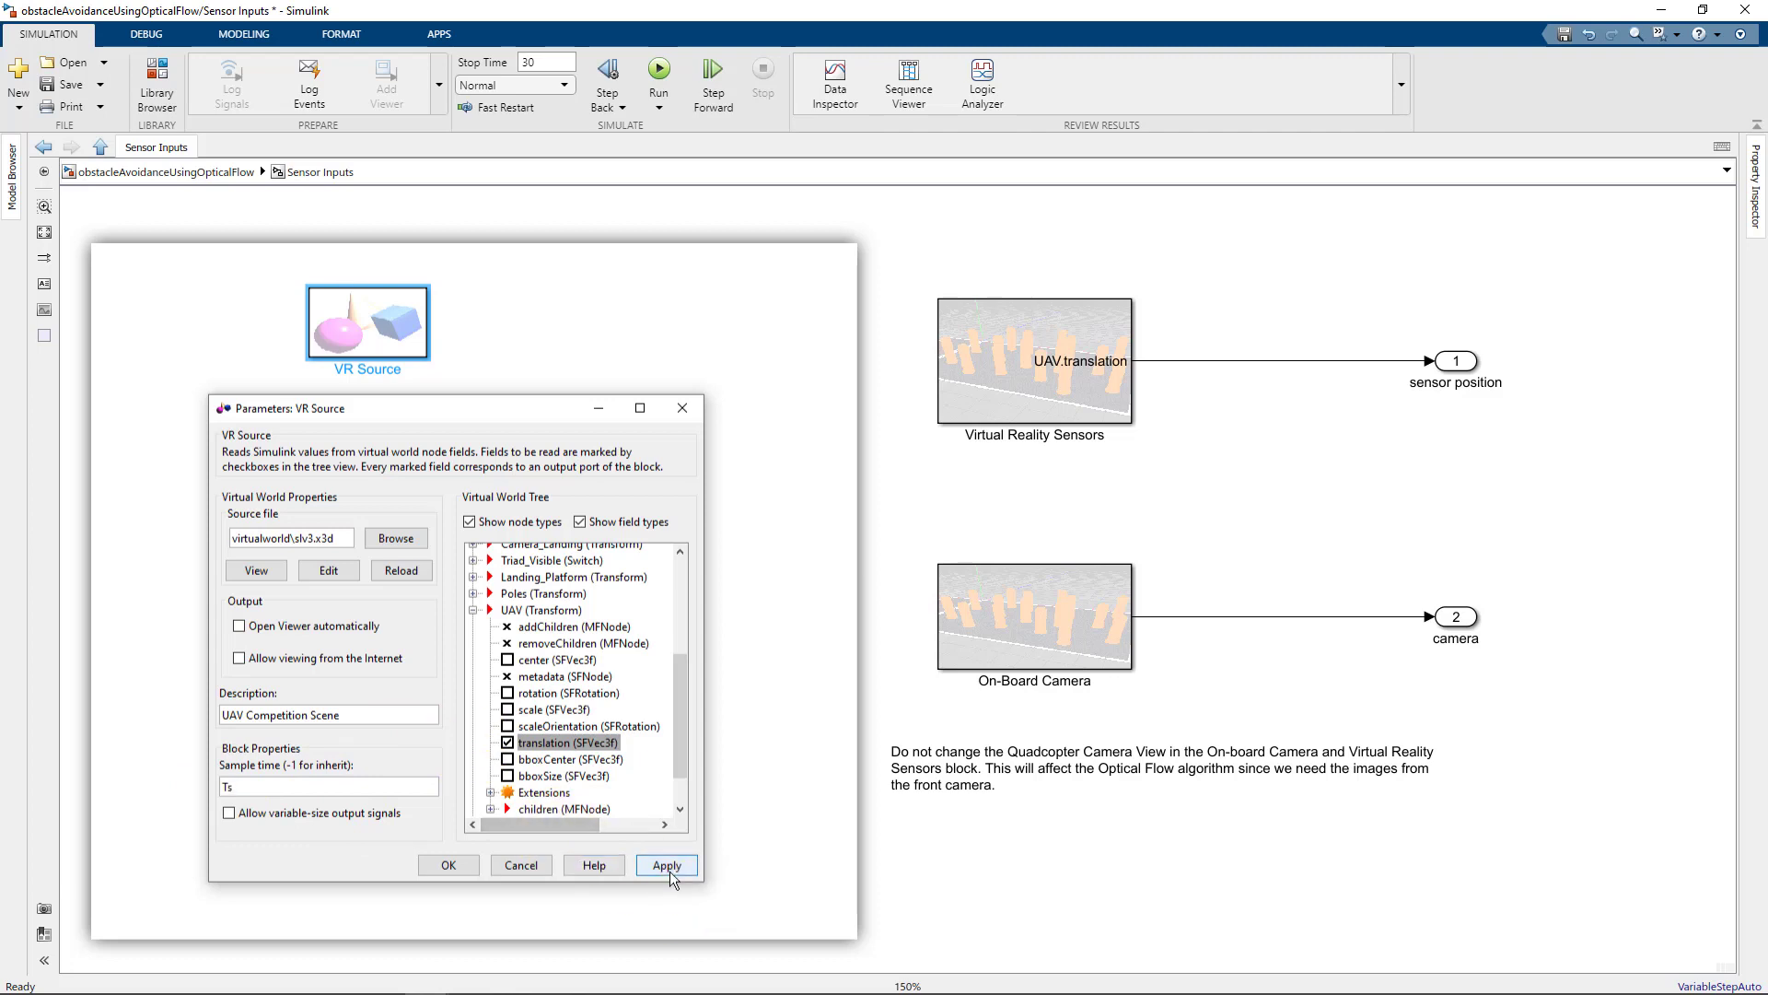
left_click(464, 869)
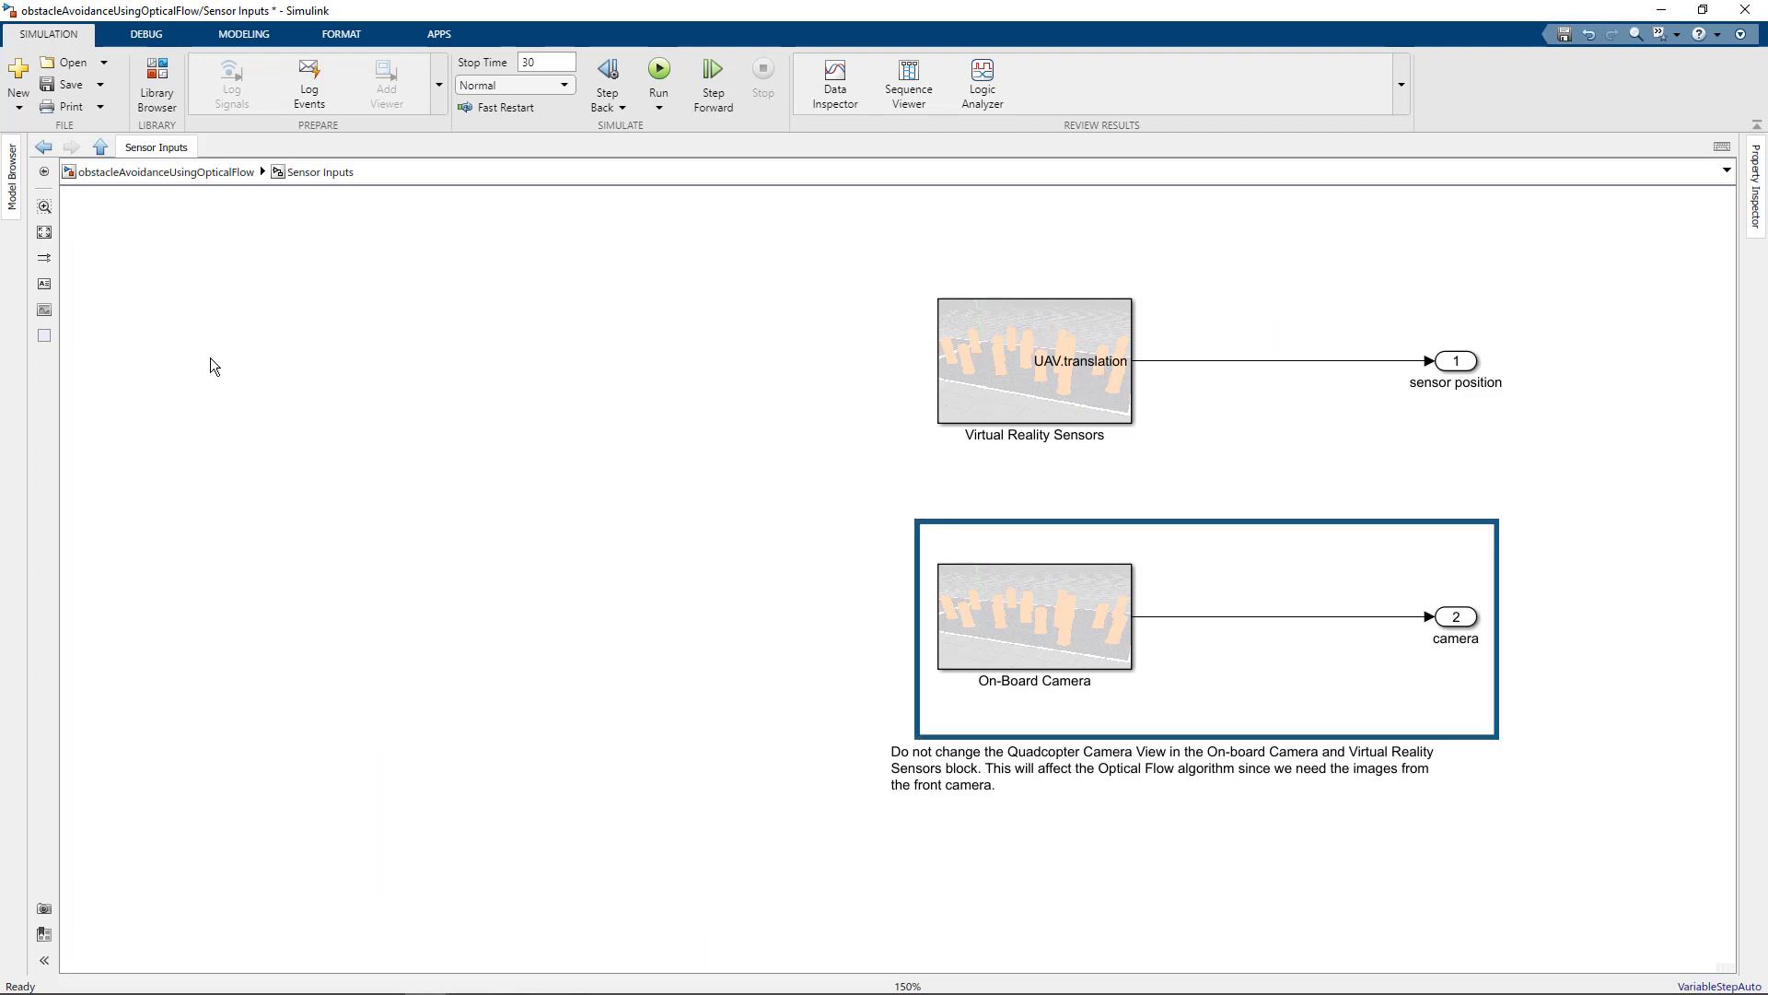
Step: Insert a VR To Video block reading the virtualworld scene and apply its sample time
double_click(355, 301)
type("vr")
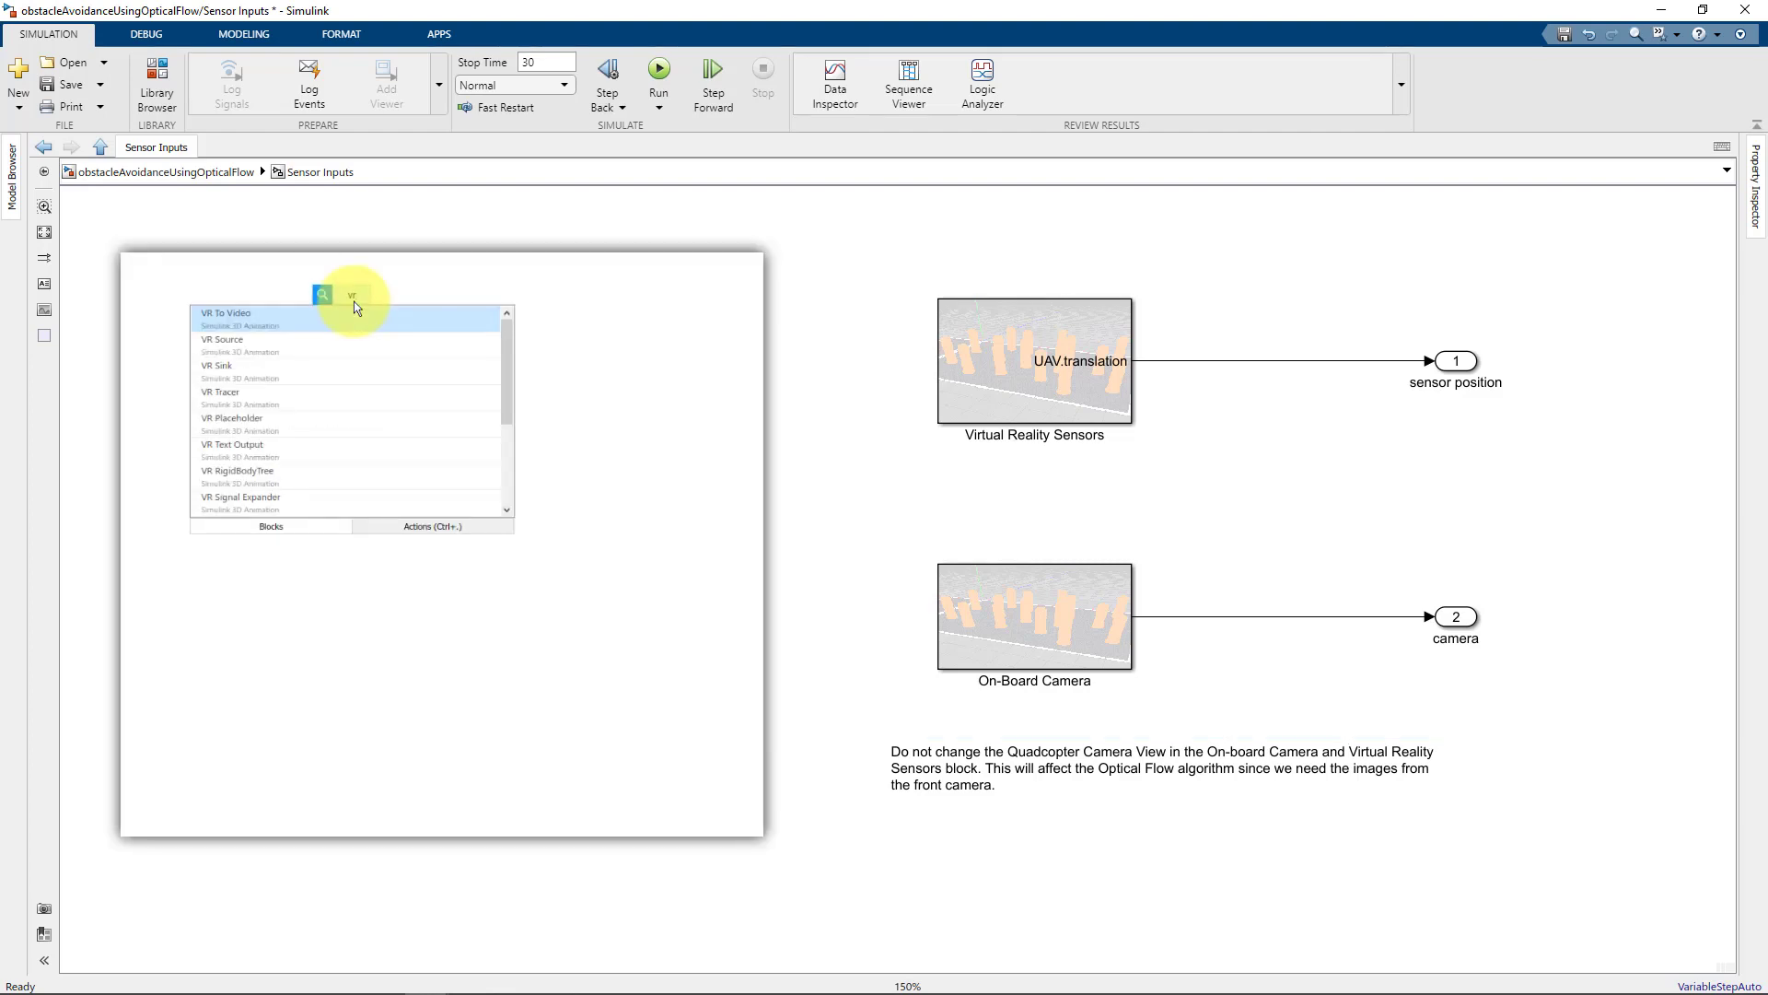
type(" to vid")
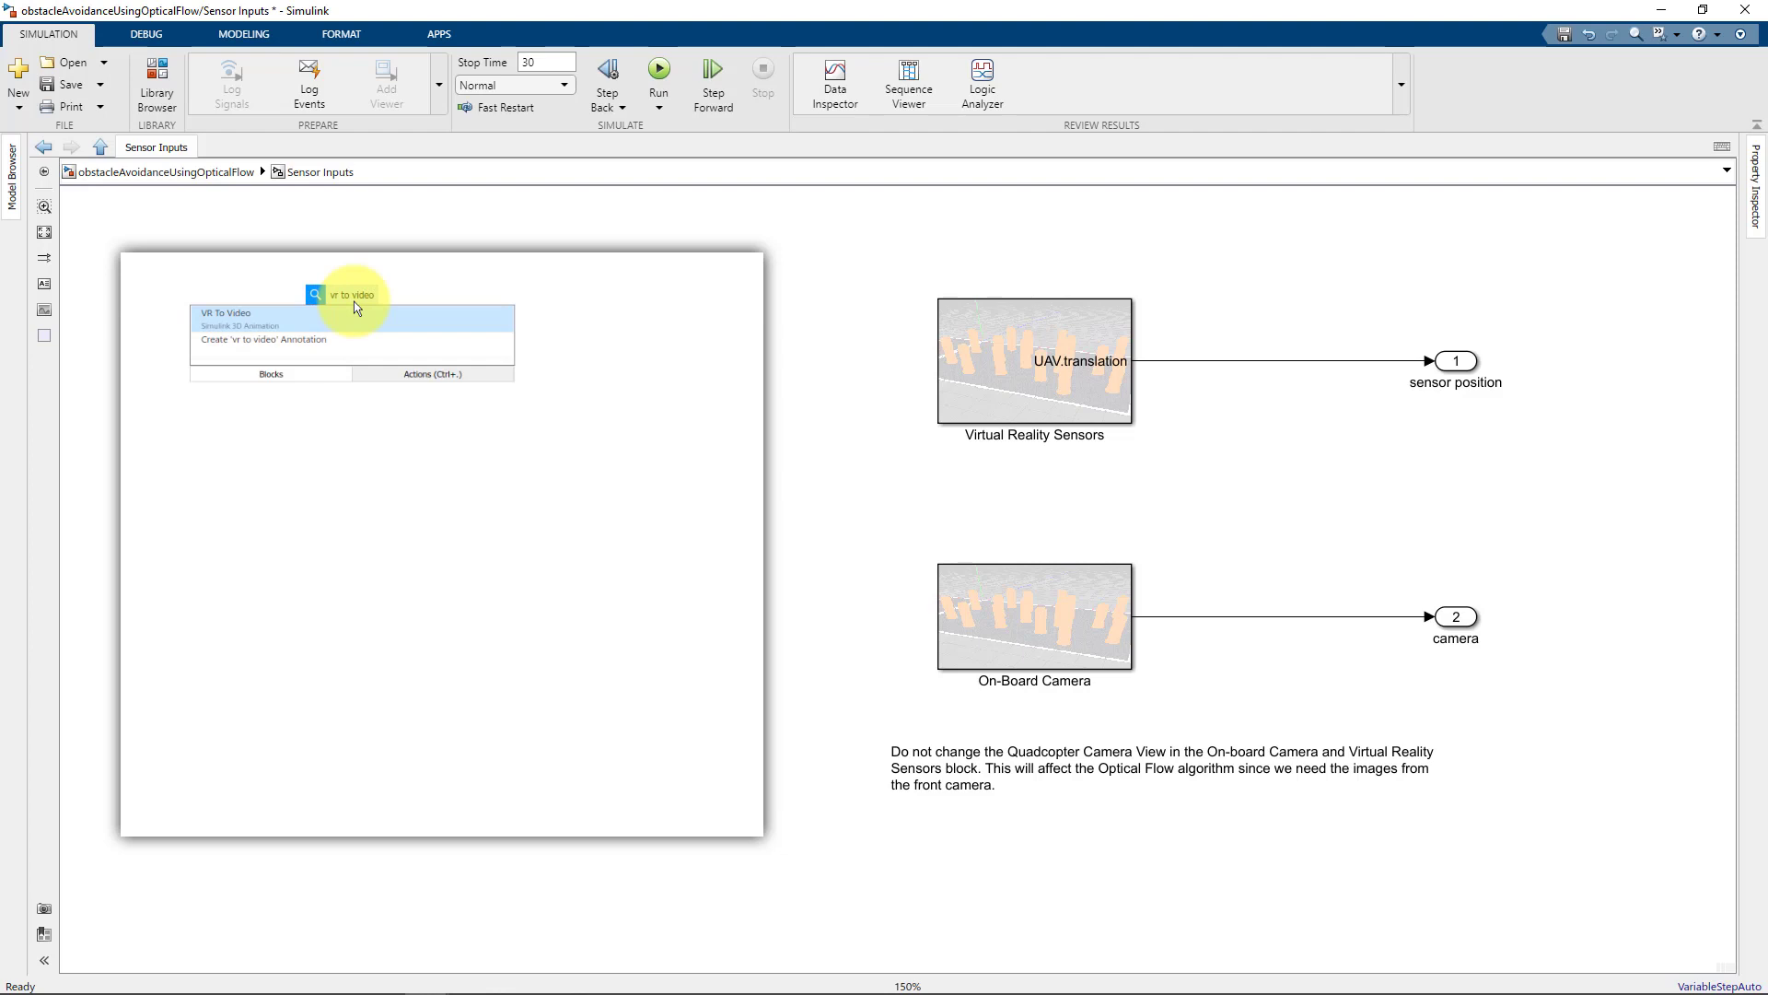
type("eo")
key("Return")
double_click(354, 302)
left_click(403, 478)
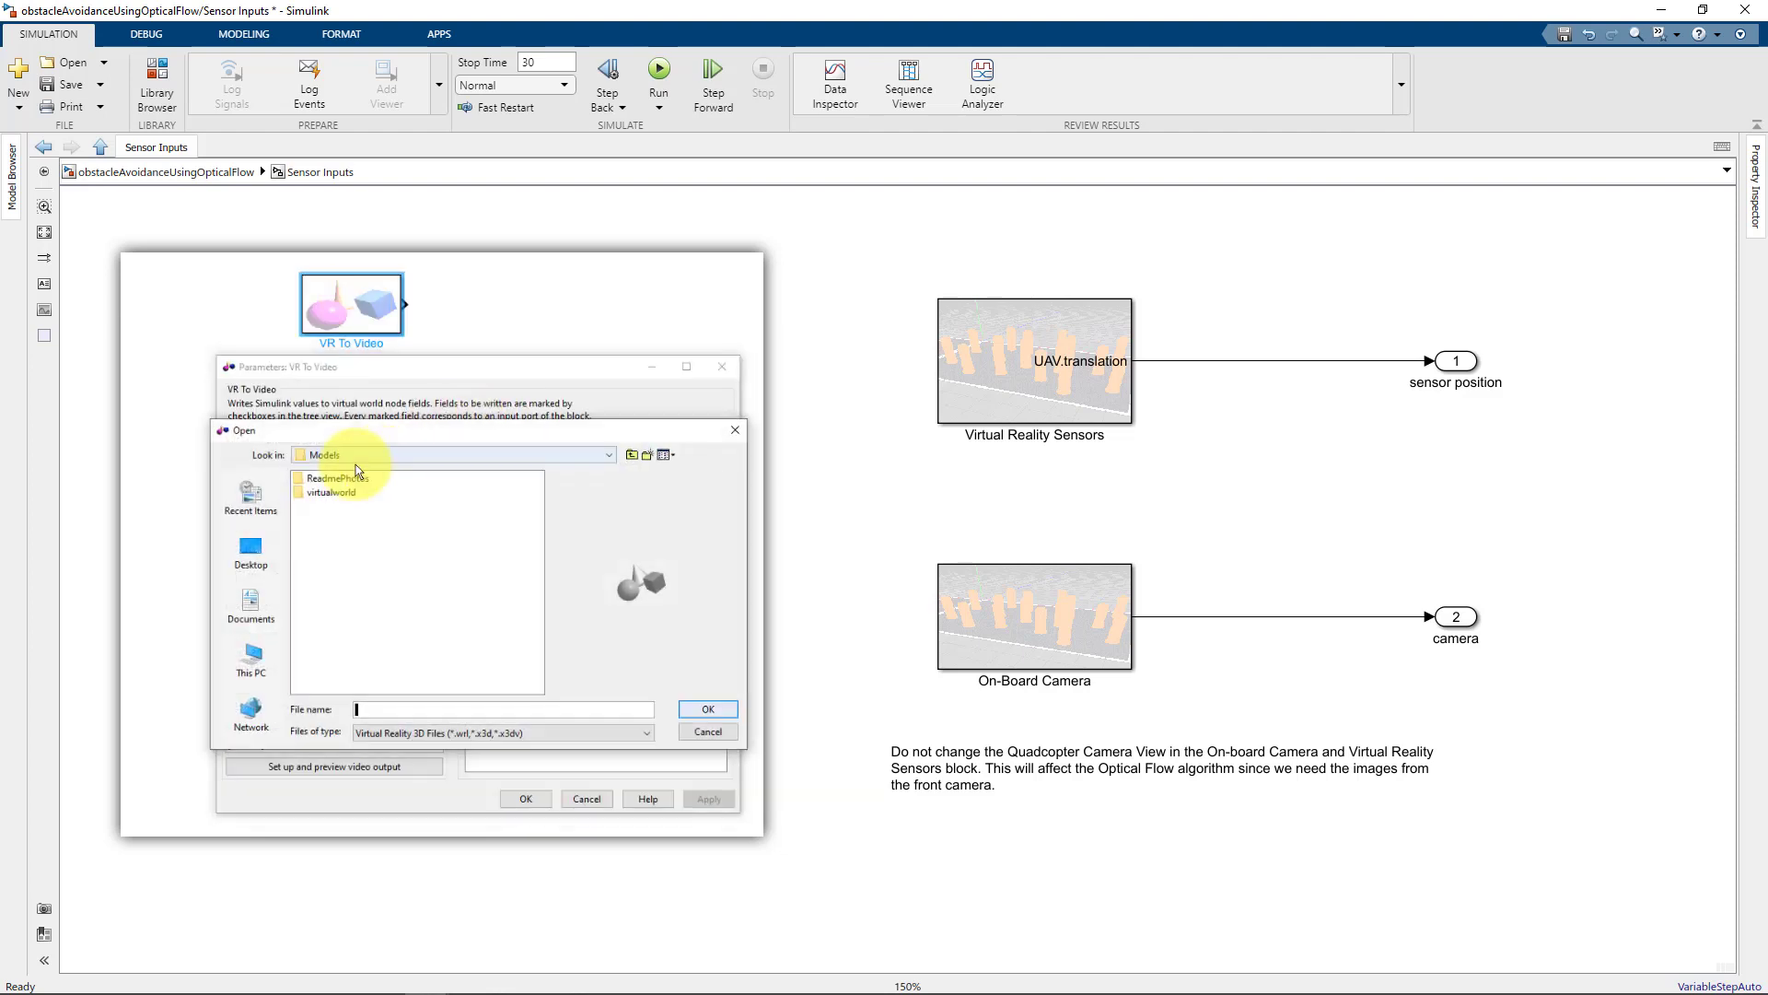
left_click(332, 493)
double_click(343, 494)
left_click(708, 708)
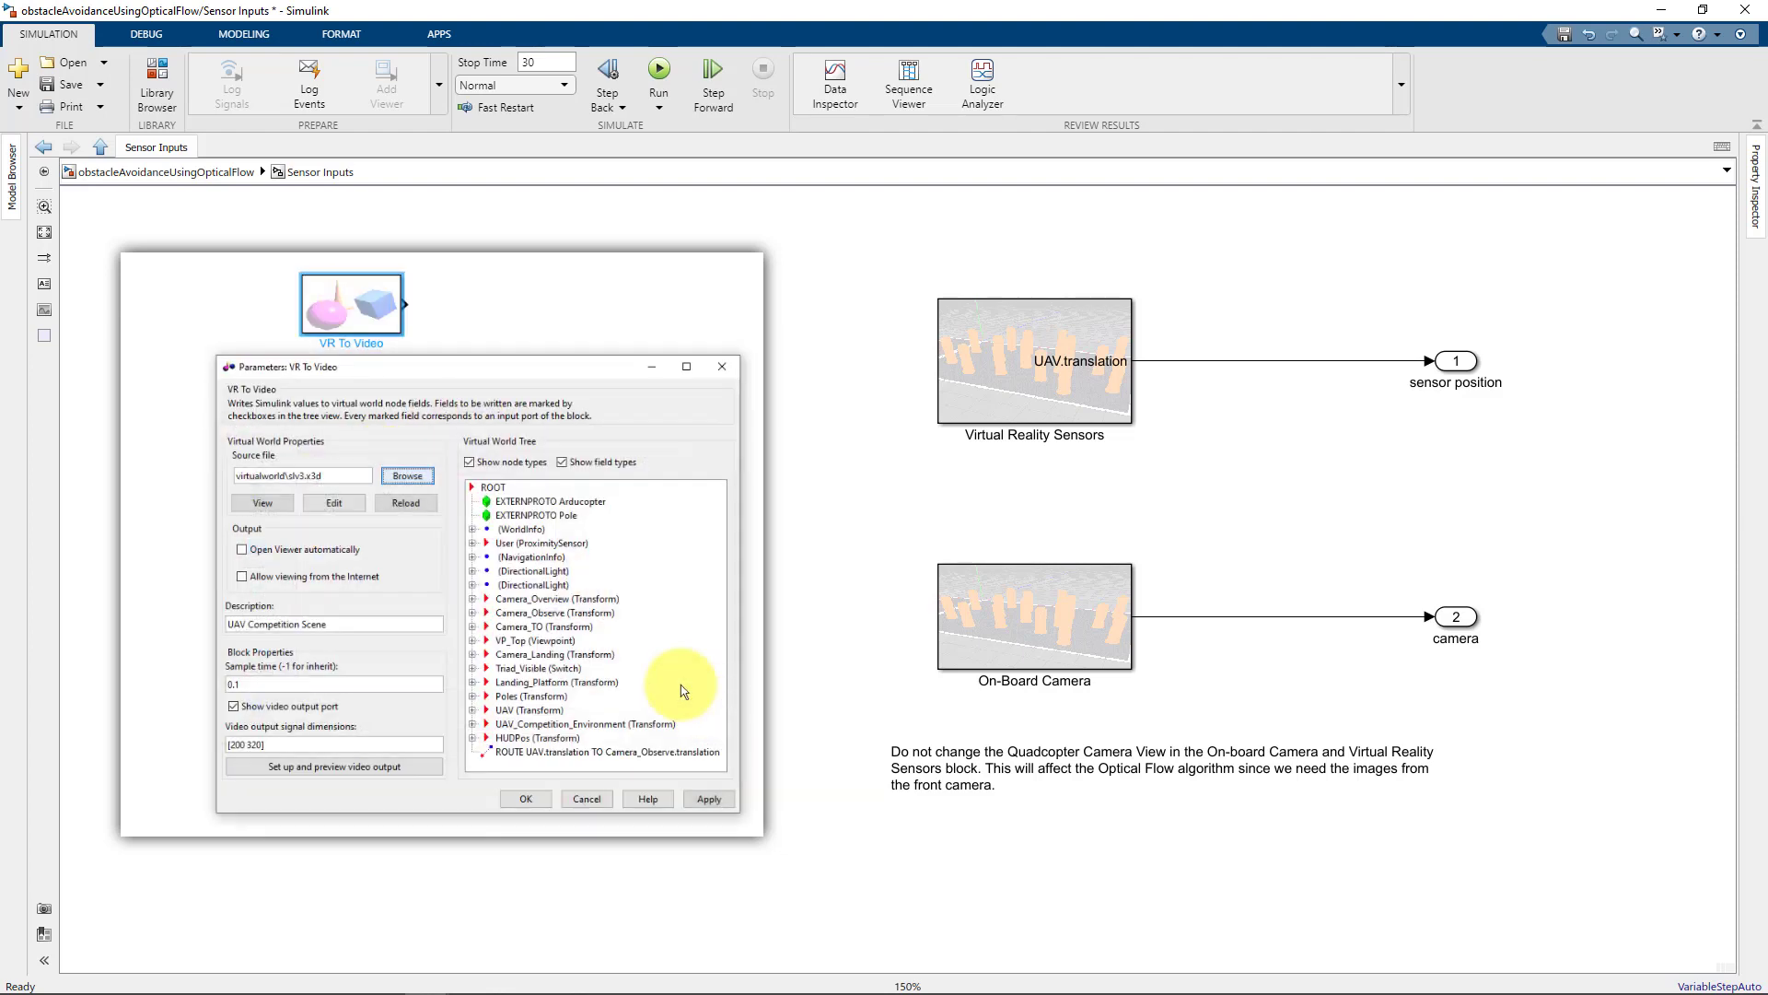
double_click(251, 681)
type("Ts")
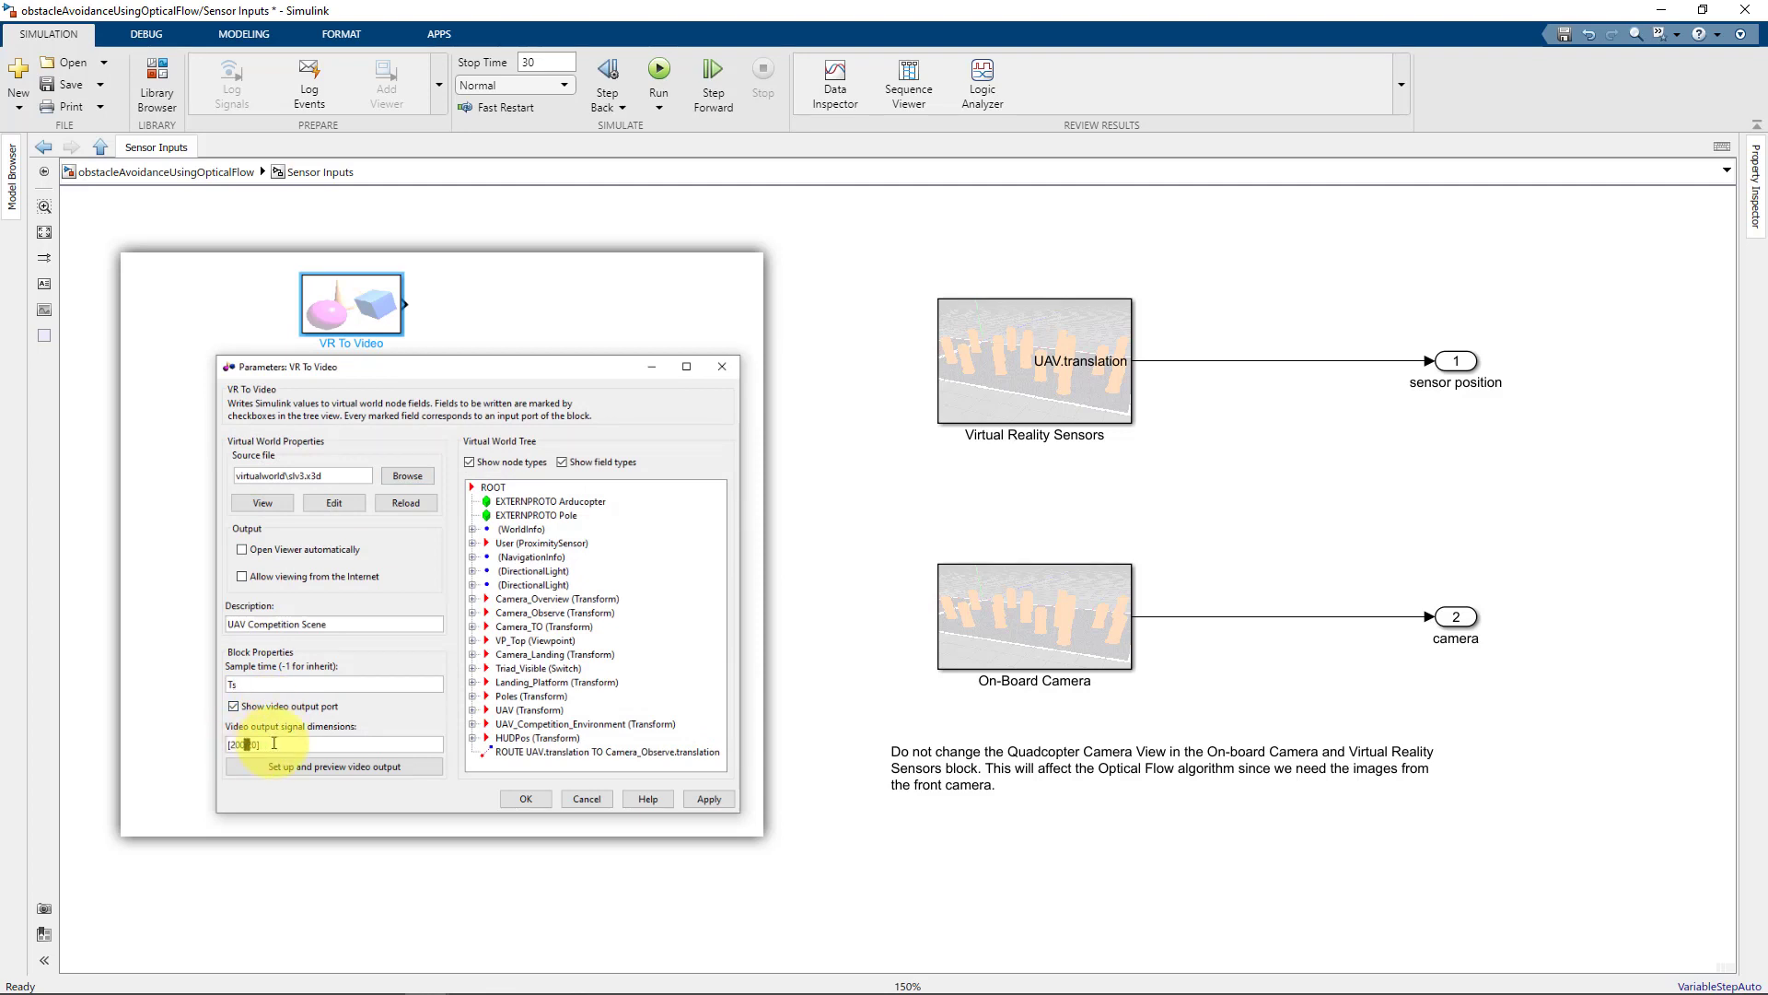
type("320 480")
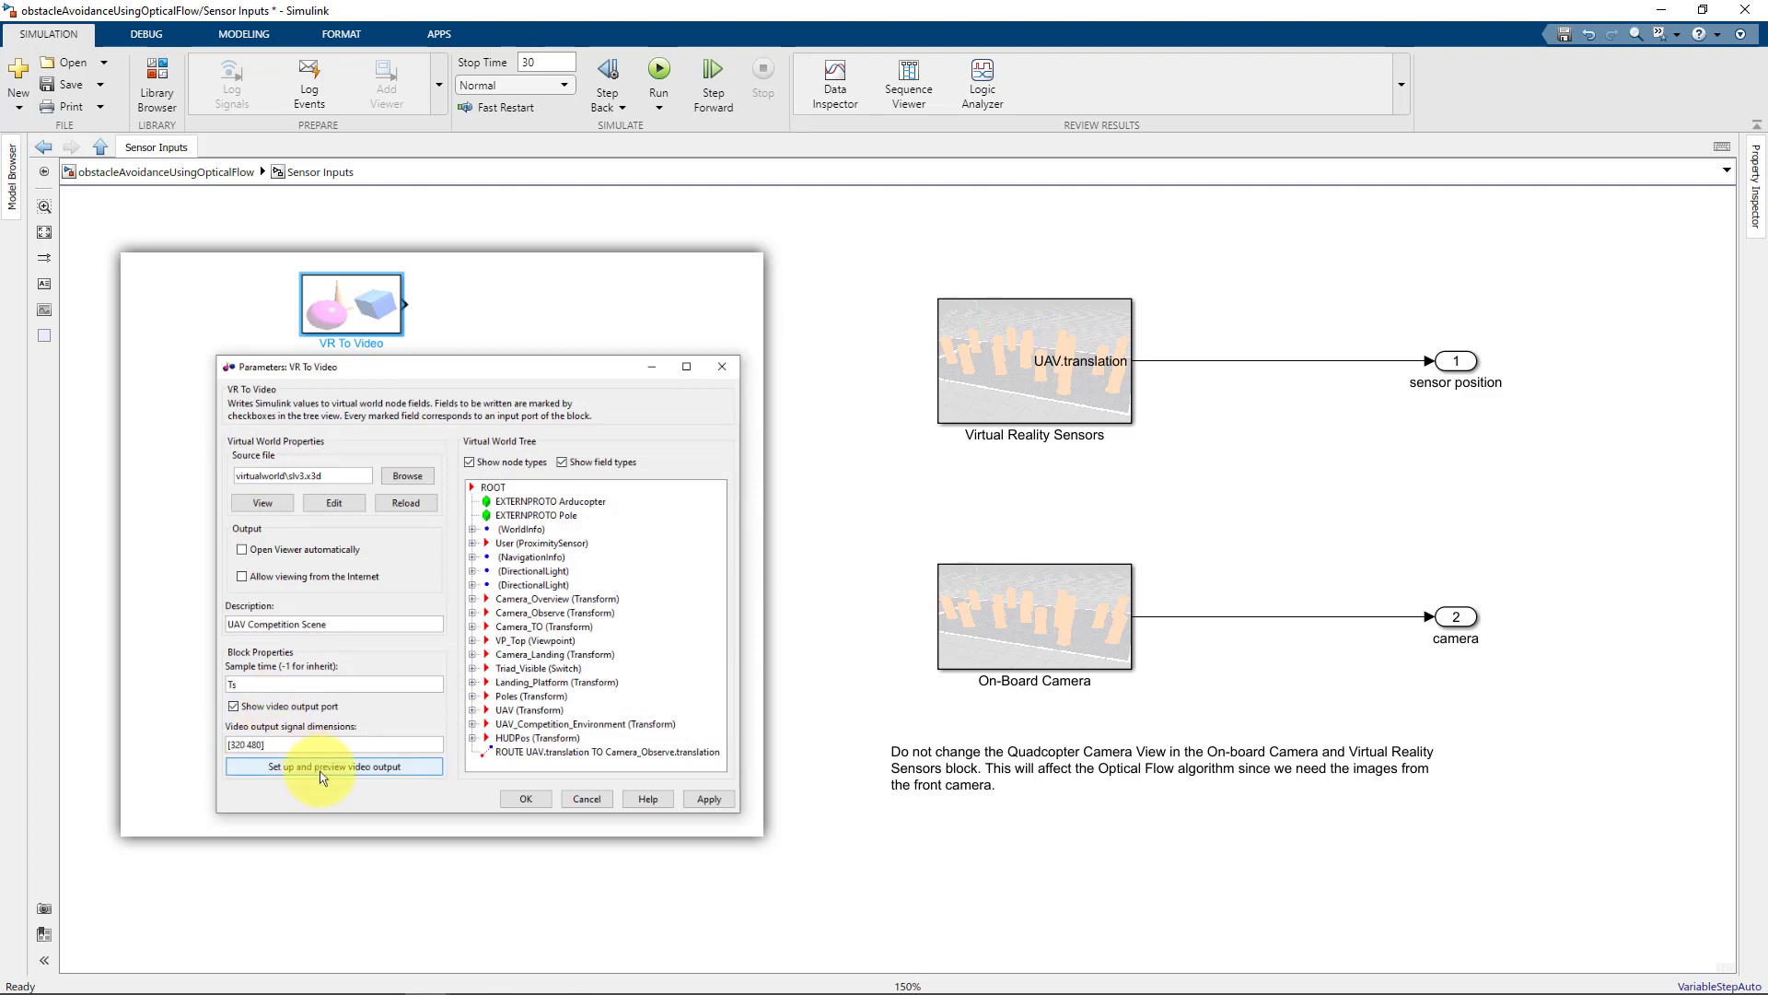
left_click(700, 800)
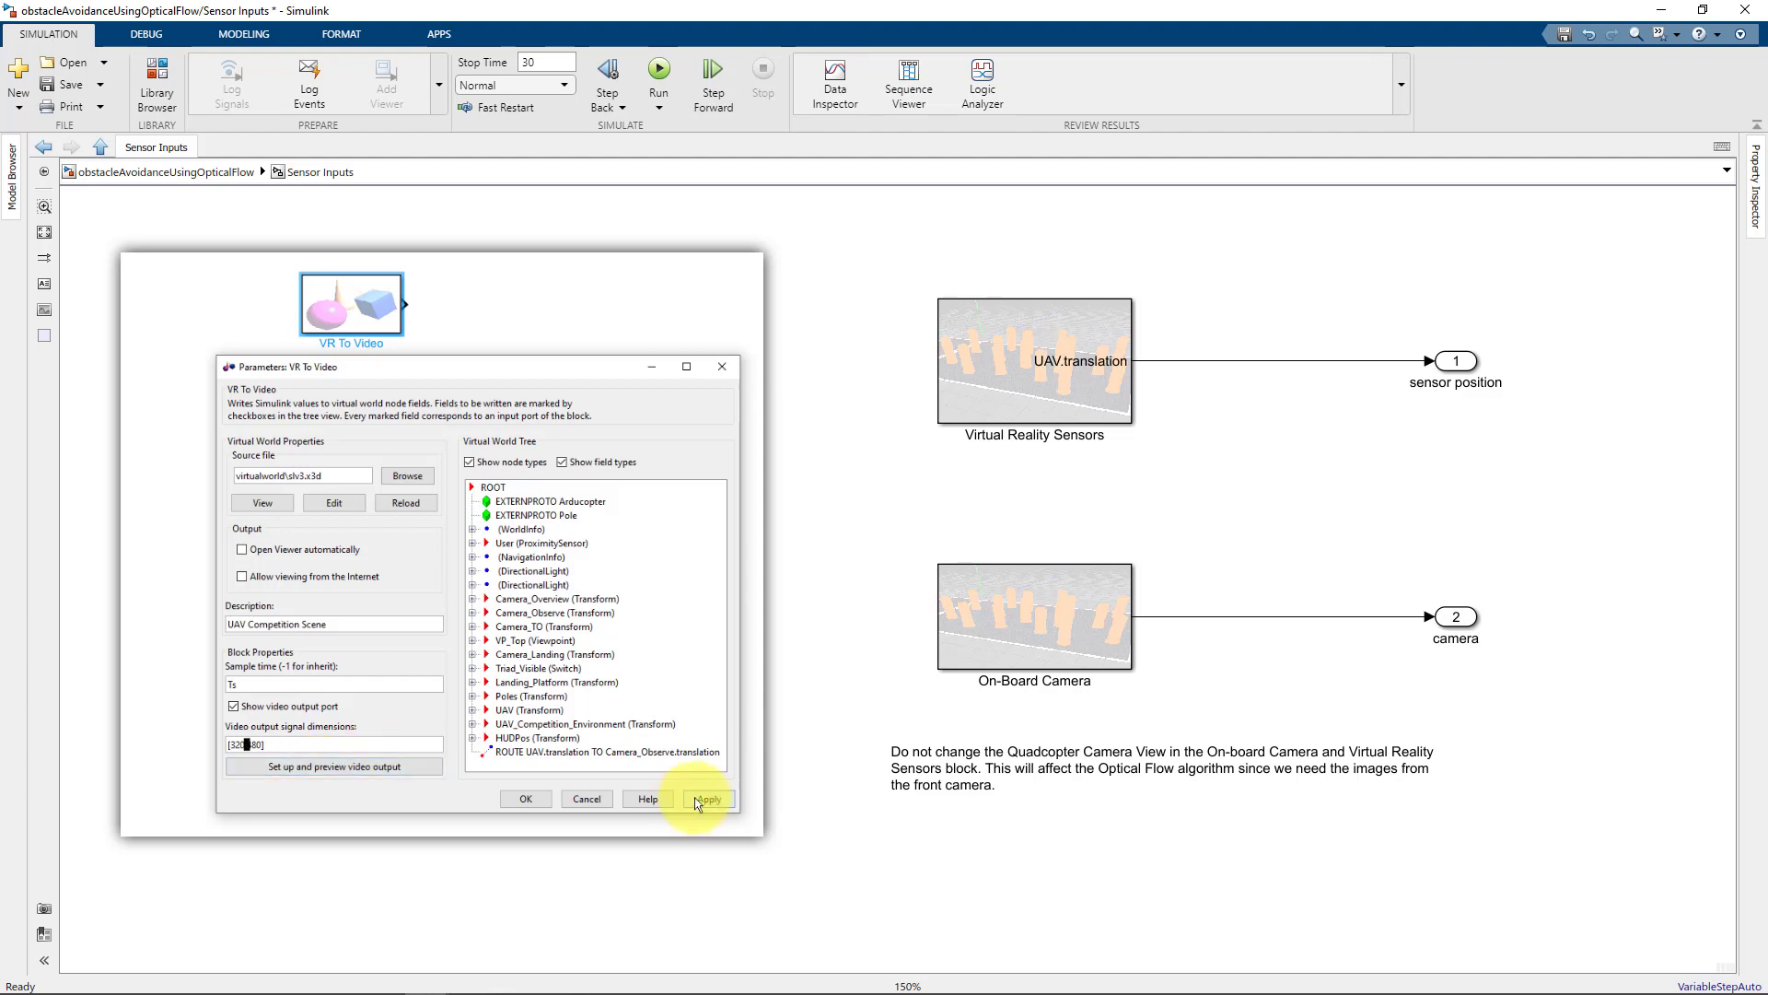
Step: Preview the scene video, try another viewpoint, then close the settings and return to the top model
left_click(404, 767)
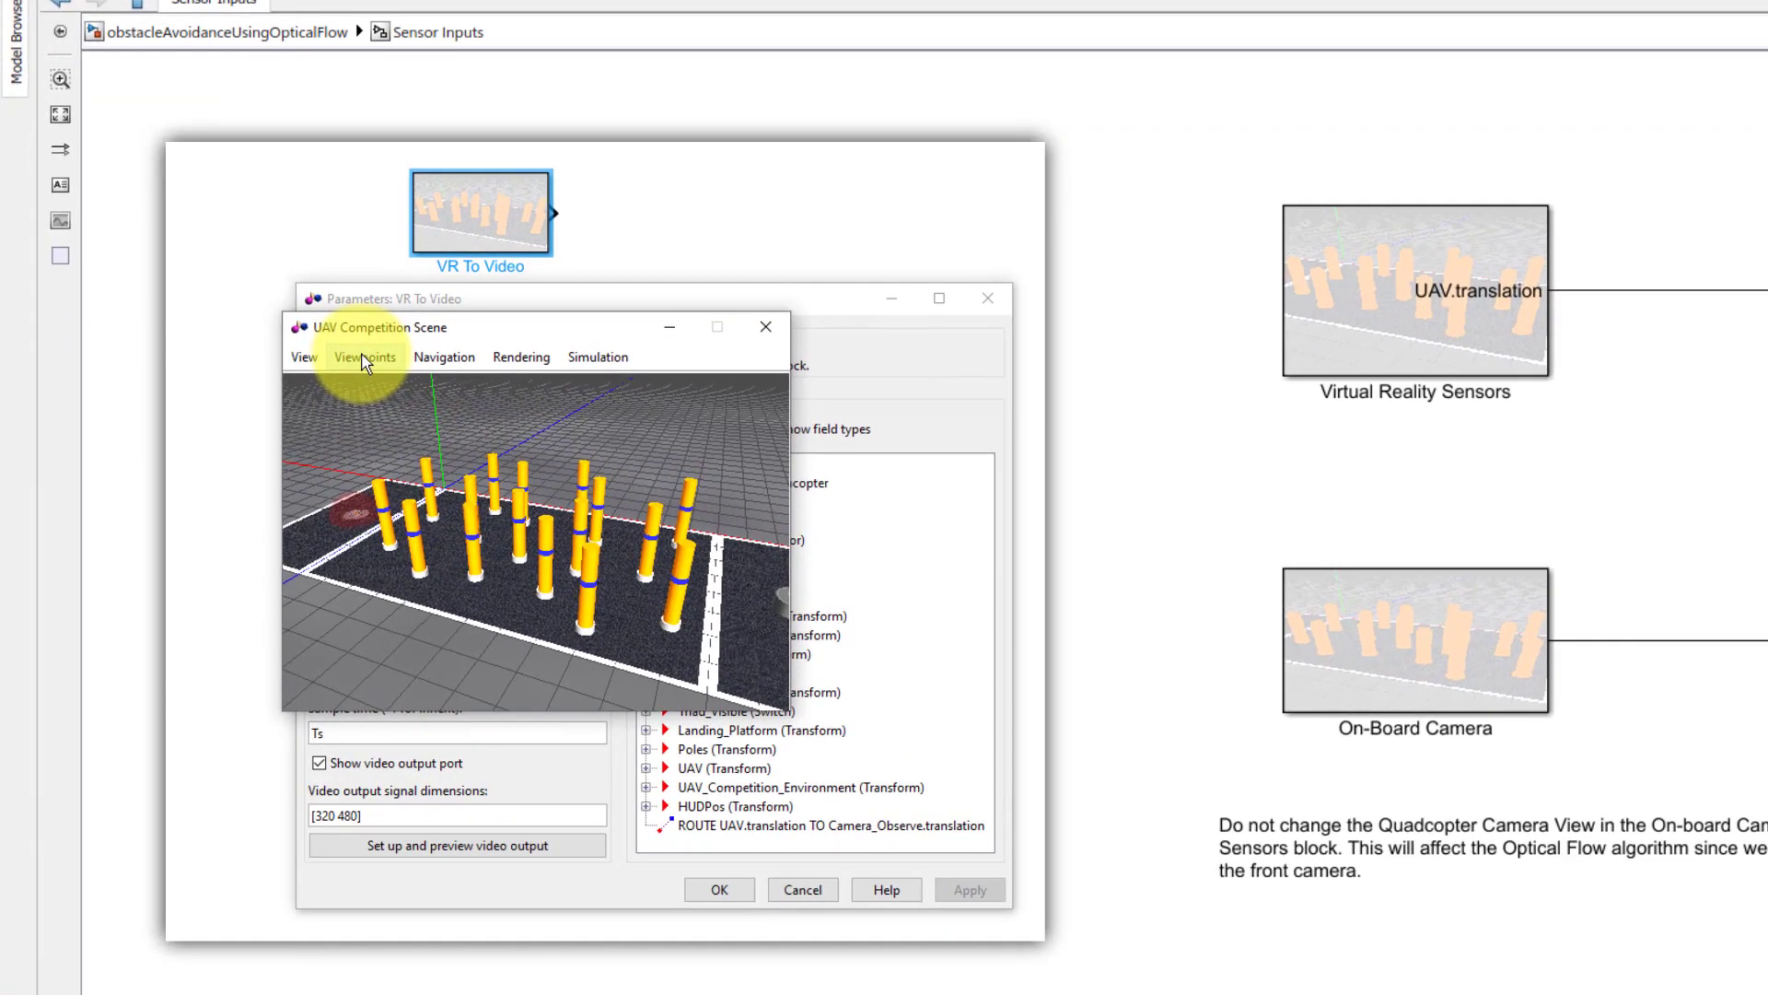
left_click(267, 410)
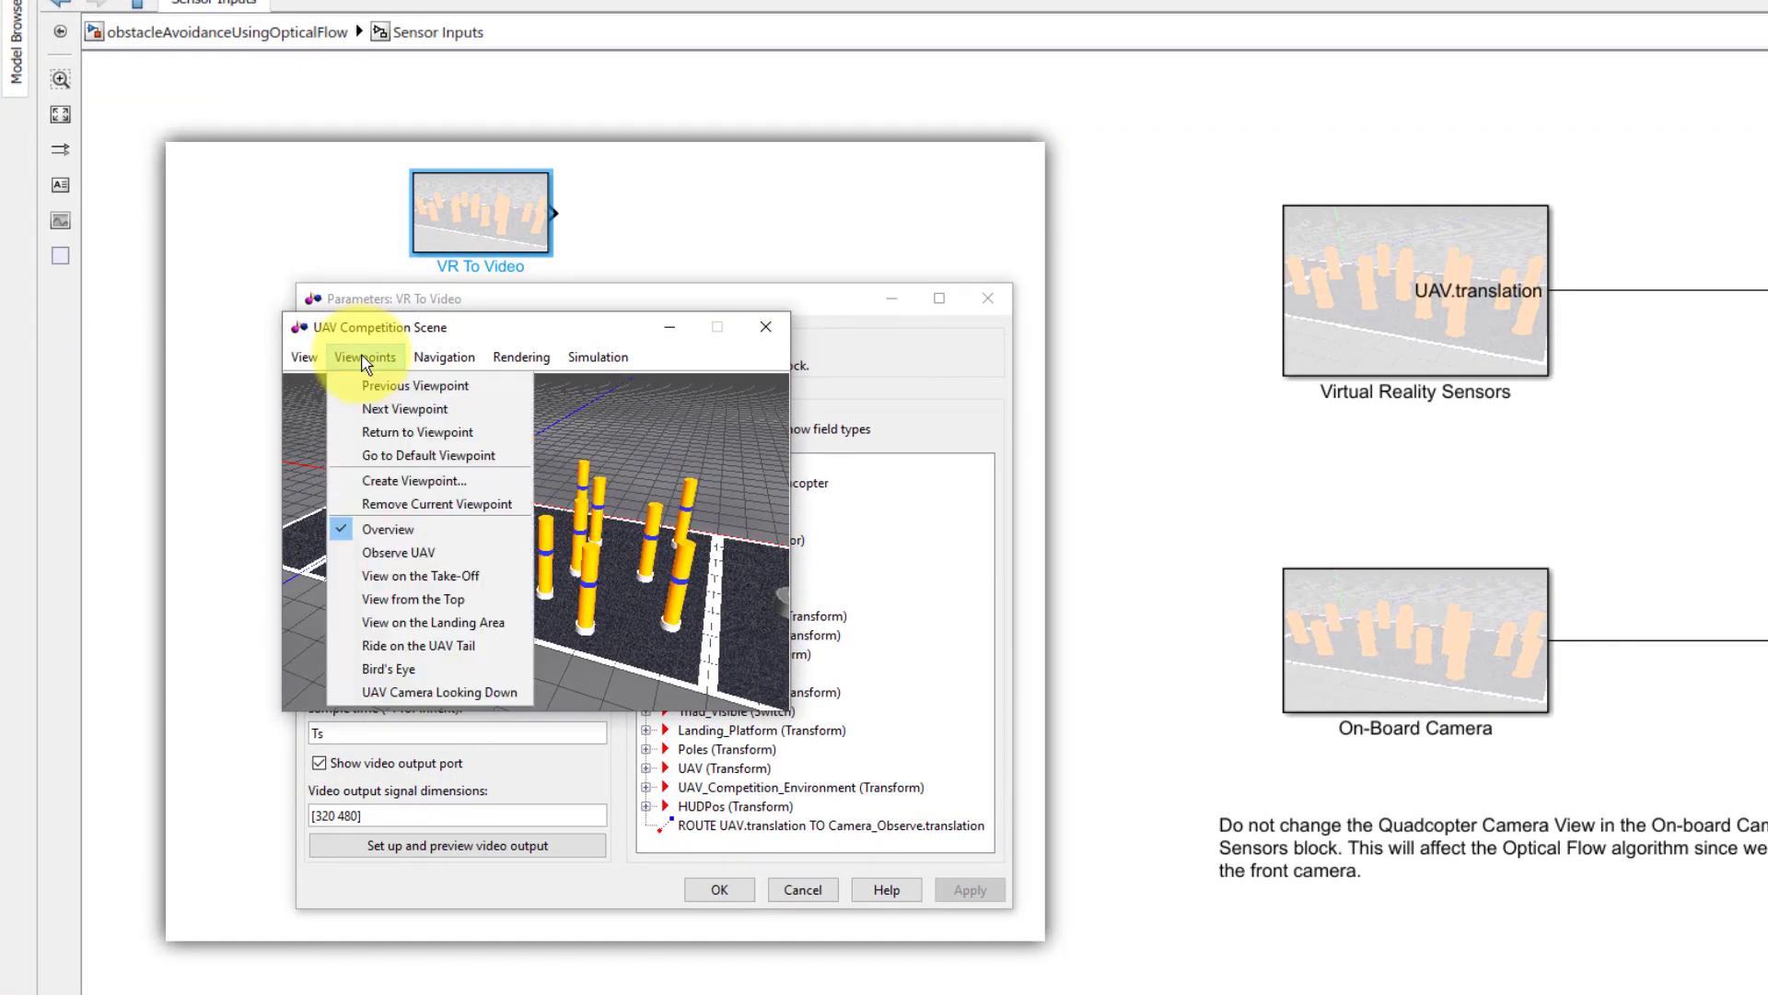
left_click(389, 668)
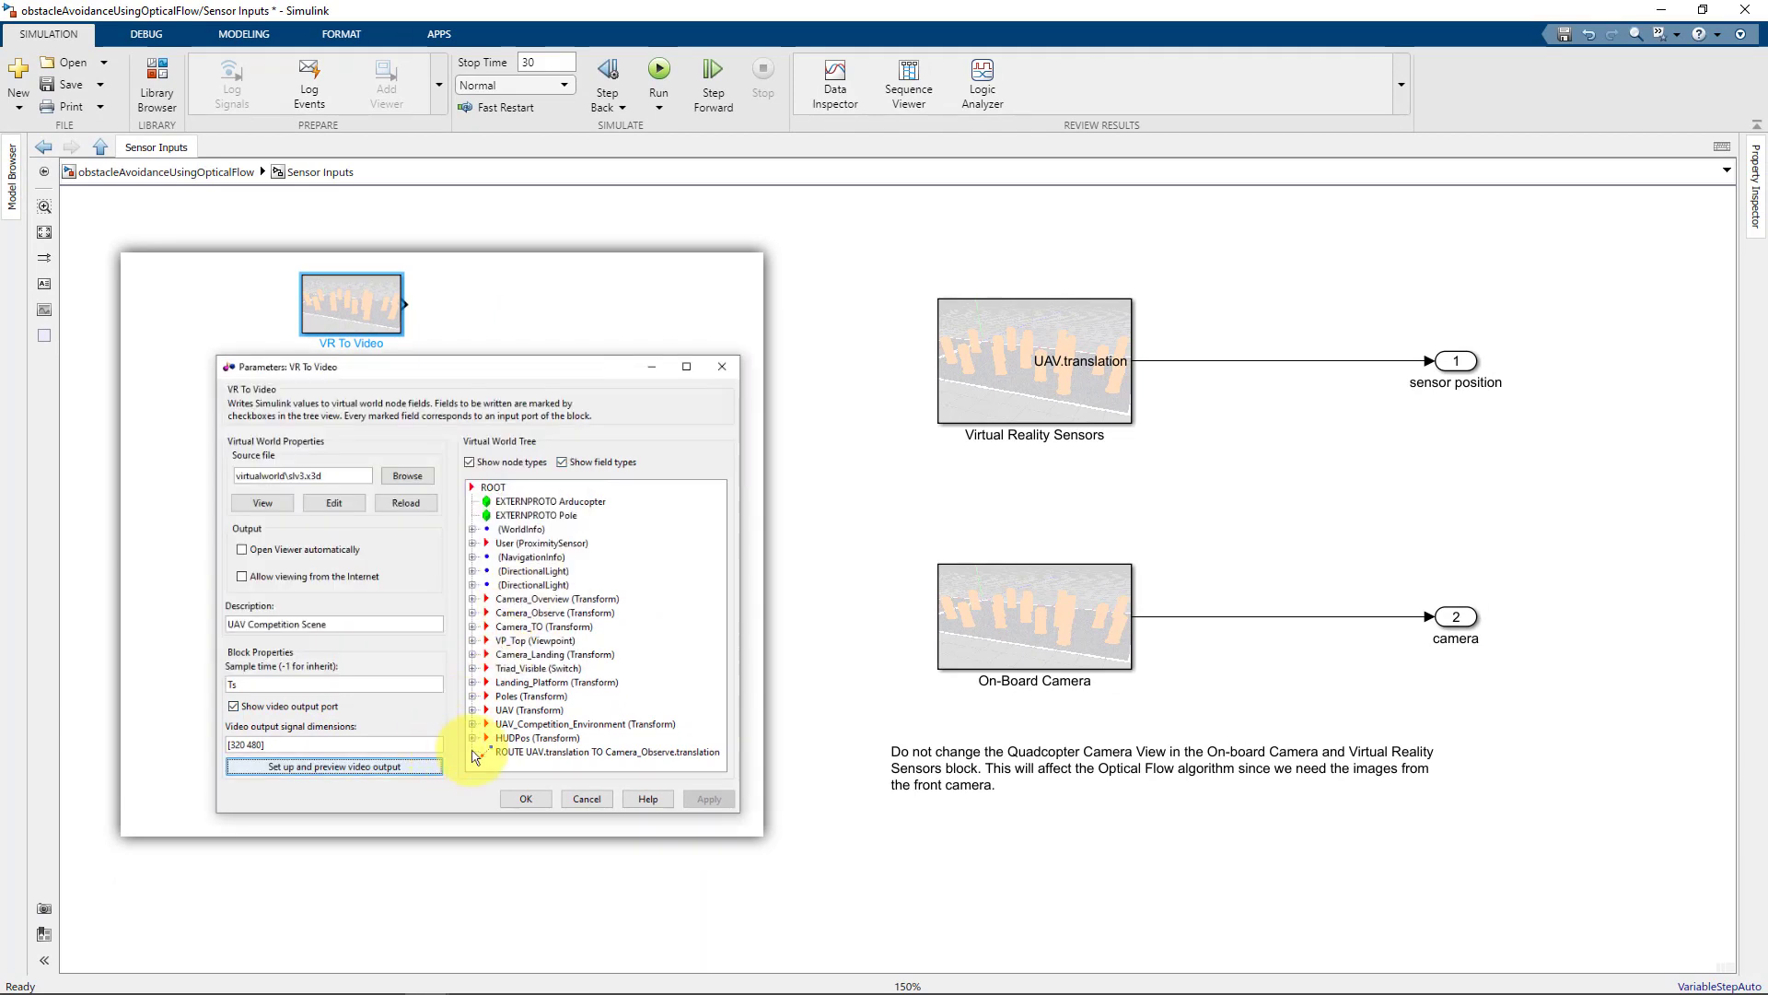
left_click(523, 798)
left_click_drag(403, 302, 608, 301)
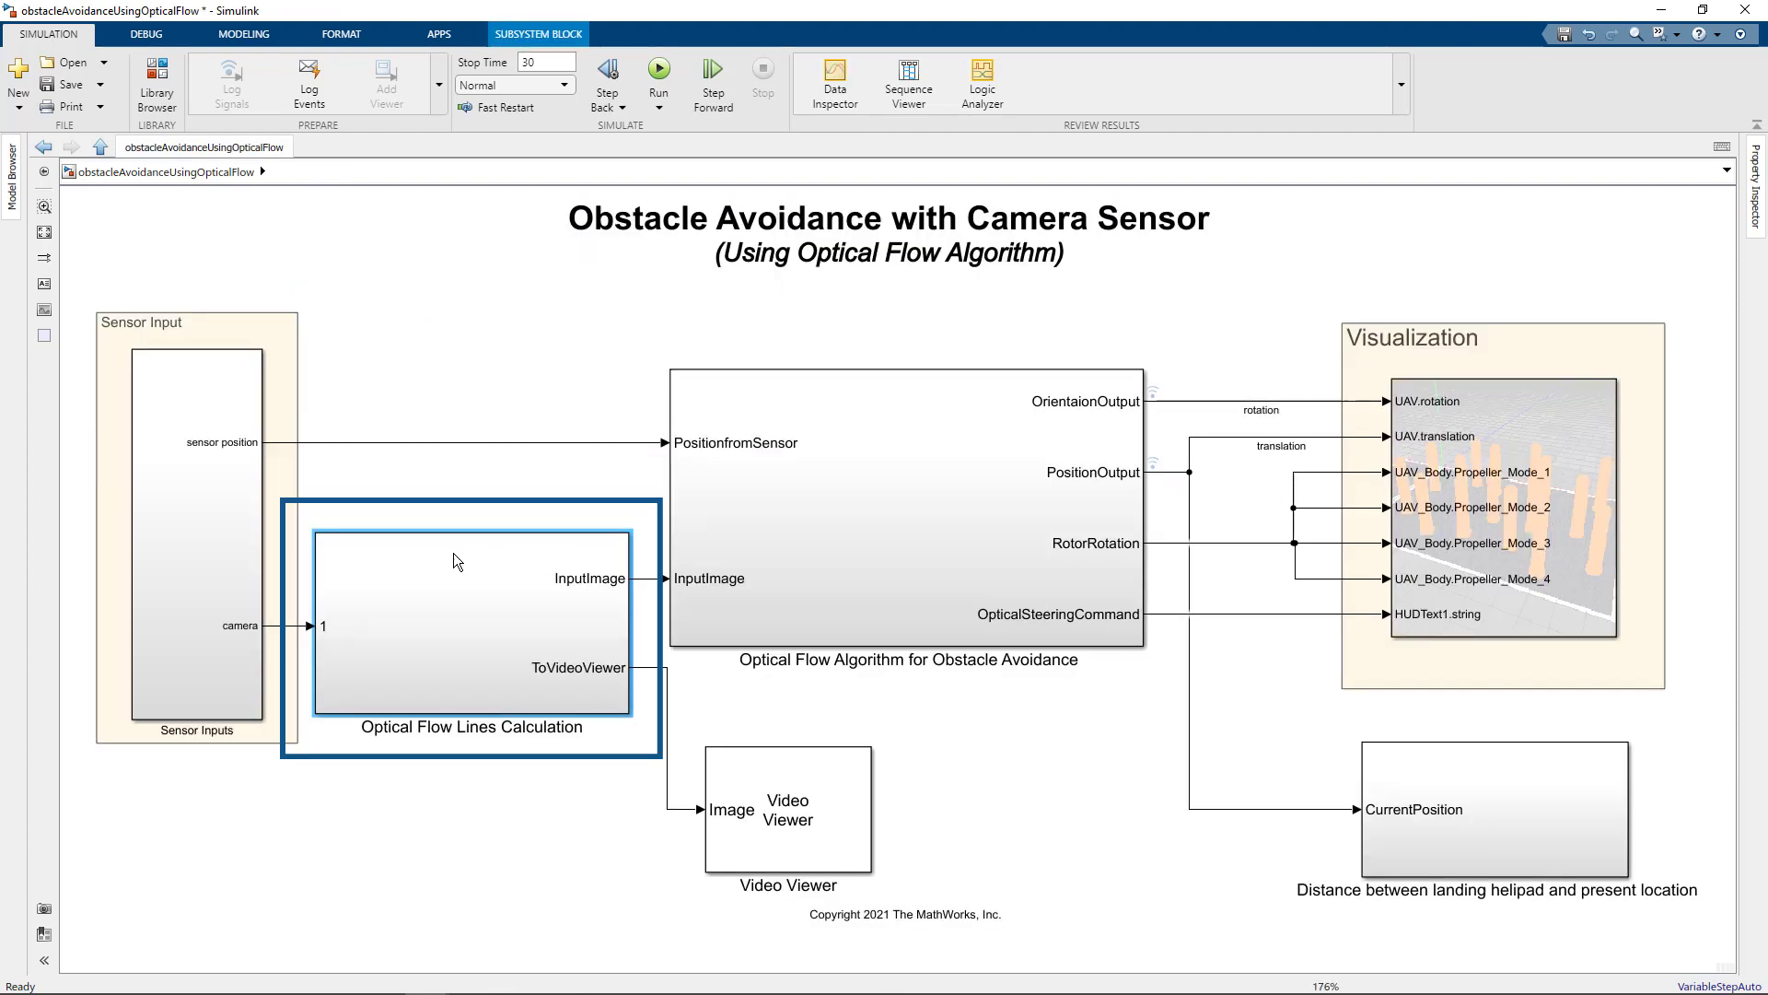
Step: Display signal data types, then inspect the Optical Flow block inside Optical Flow Lines Calculation
key("ctrl+d")
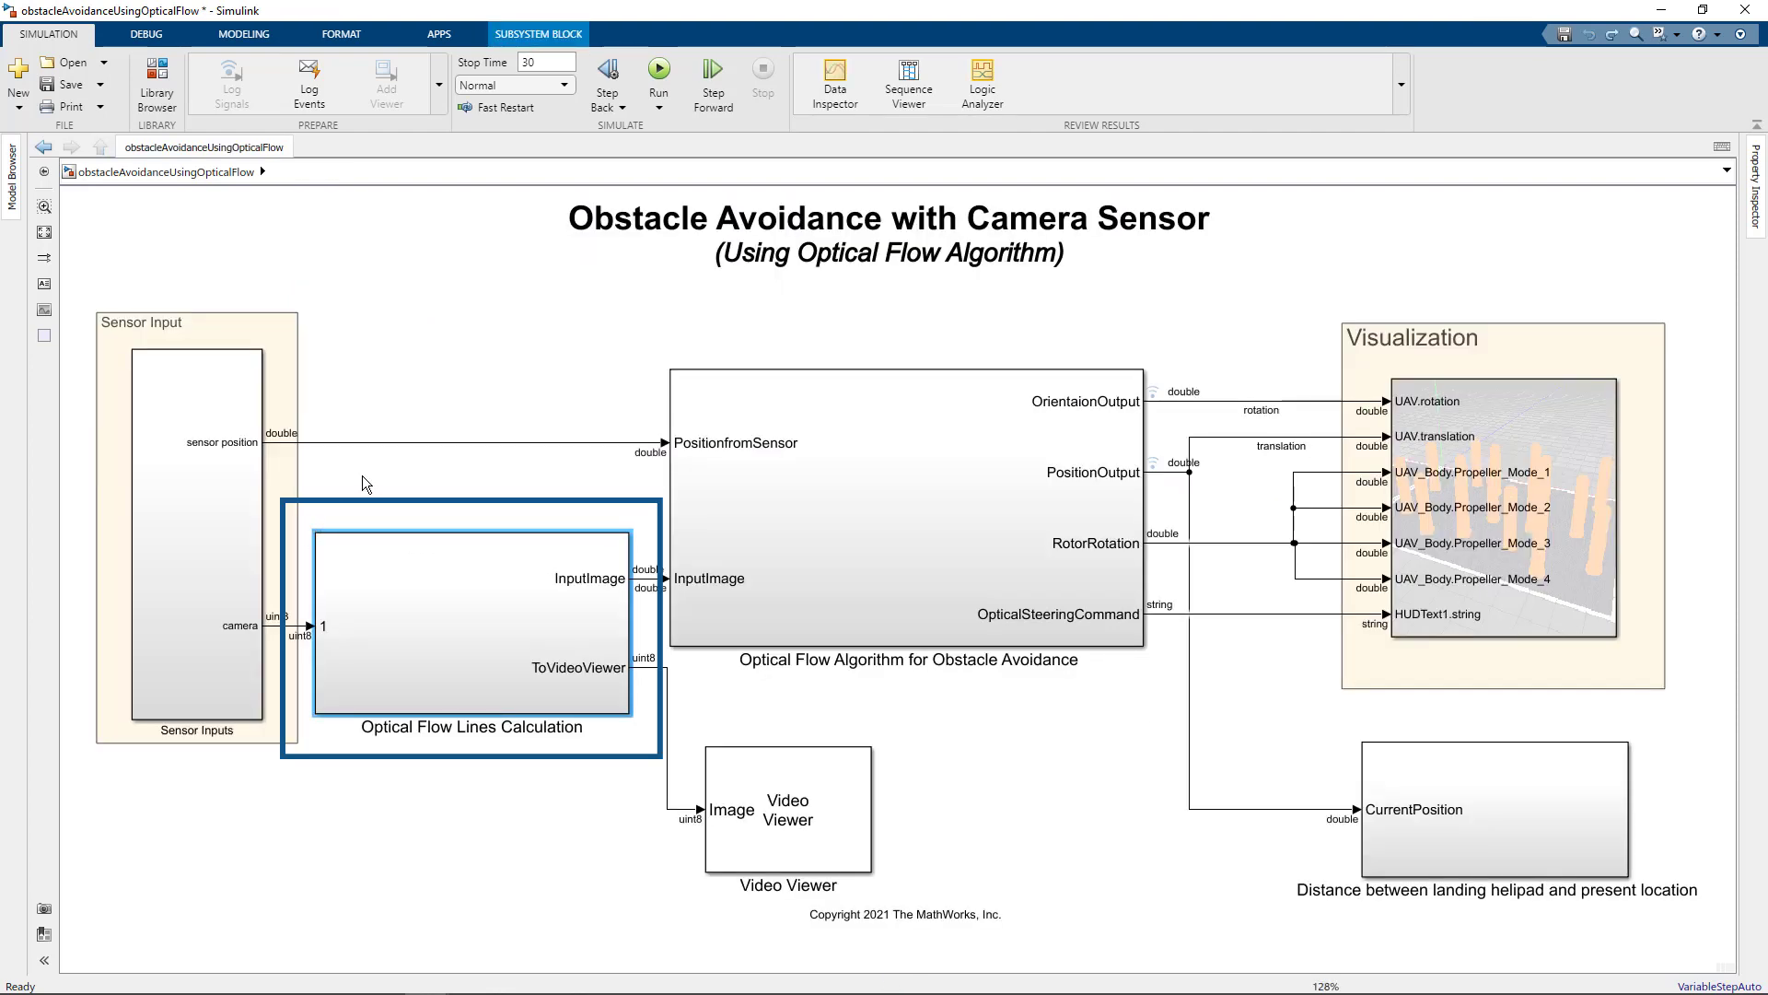
double_click(463, 596)
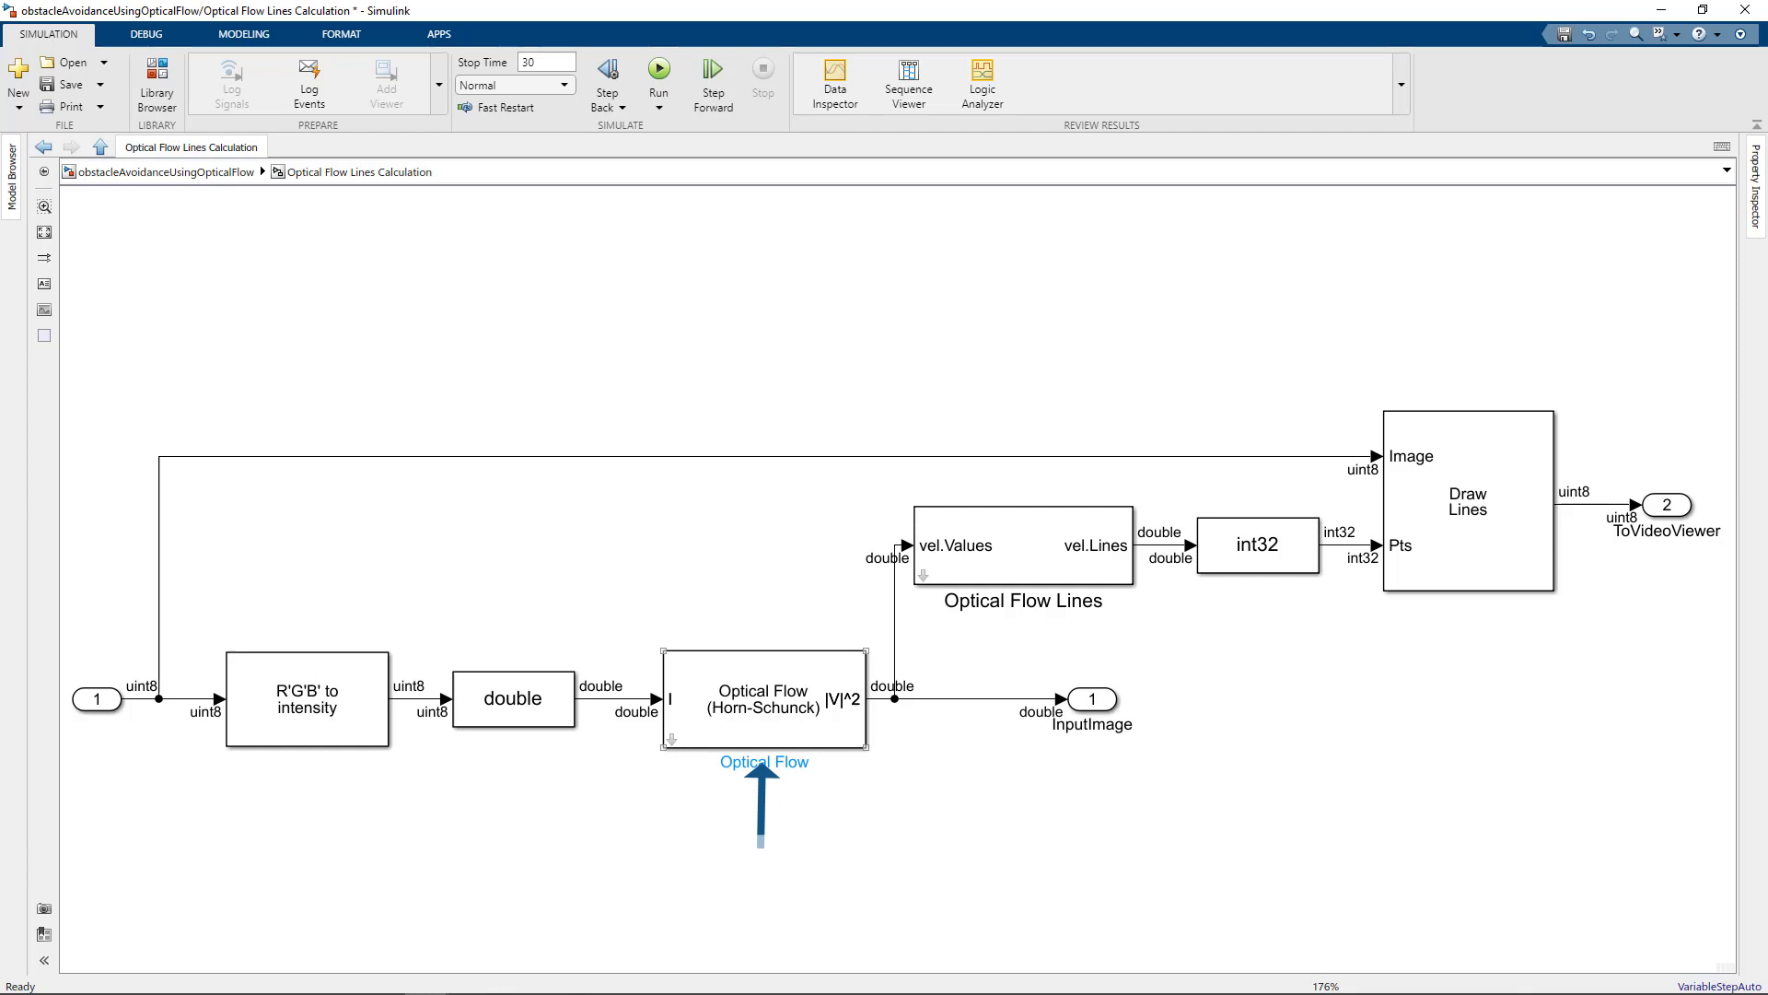
double_click(753, 717)
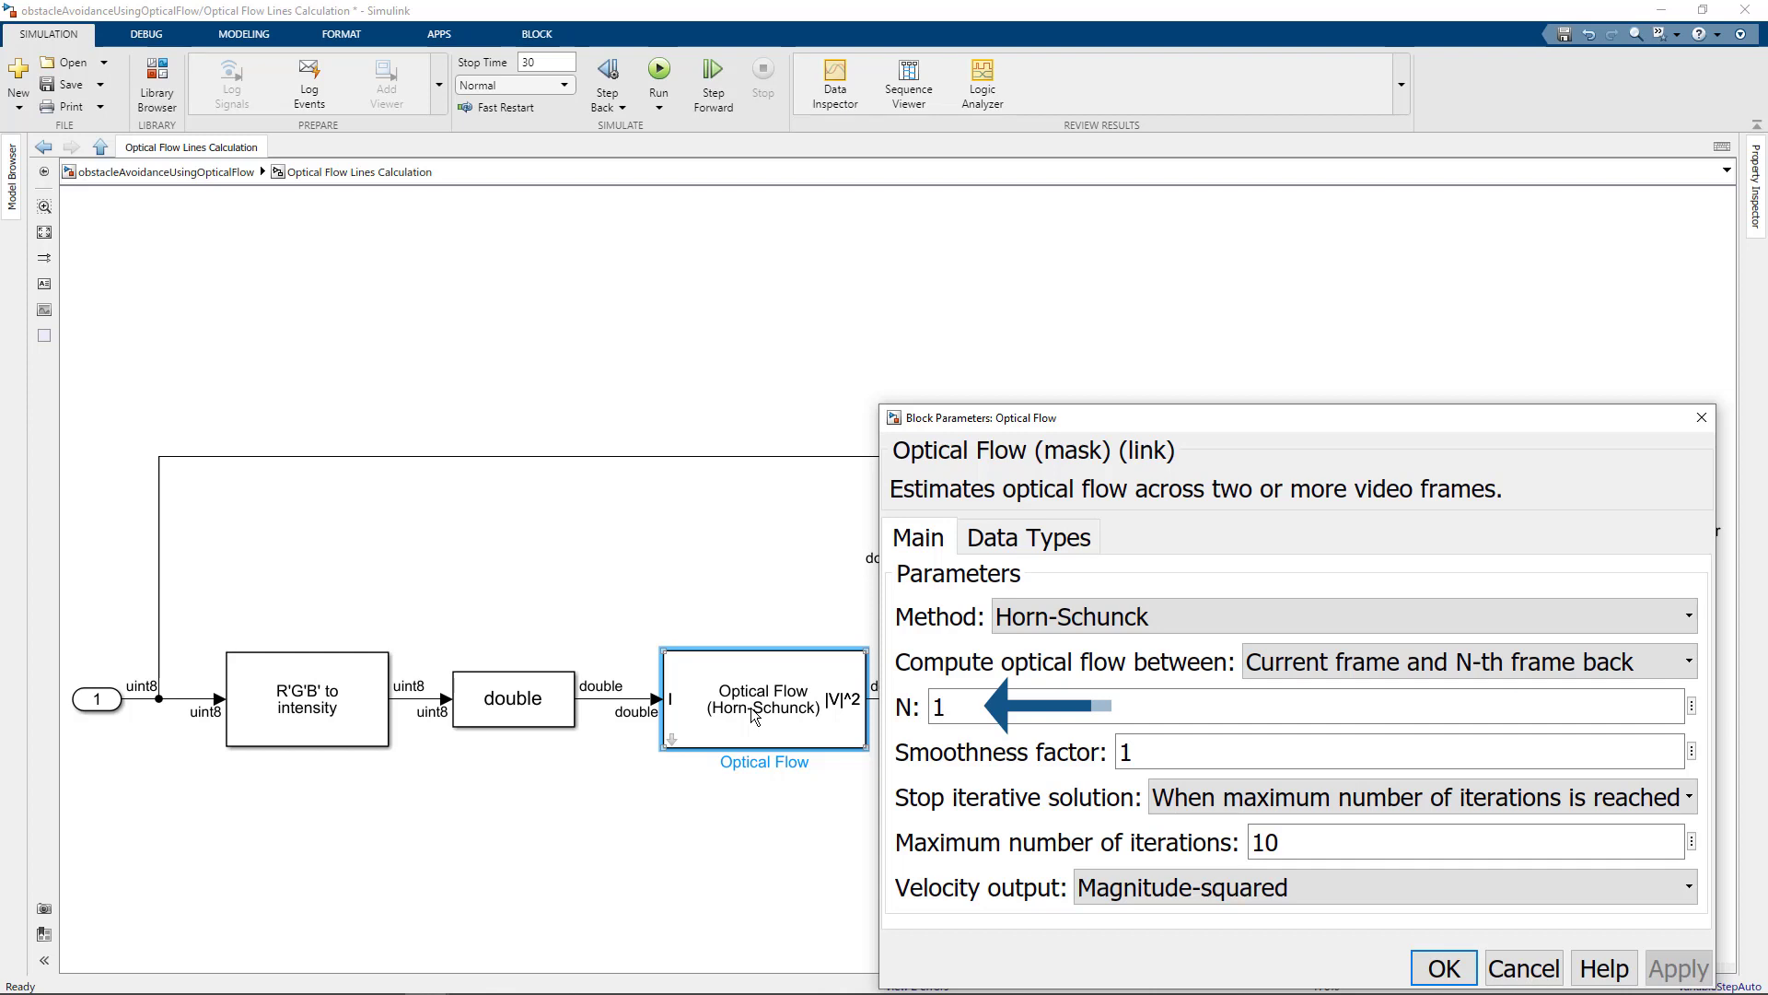
Step: Review the optical flow method and velocity output choices, then cancel without changes
left_click(1118, 614)
left_click(1237, 888)
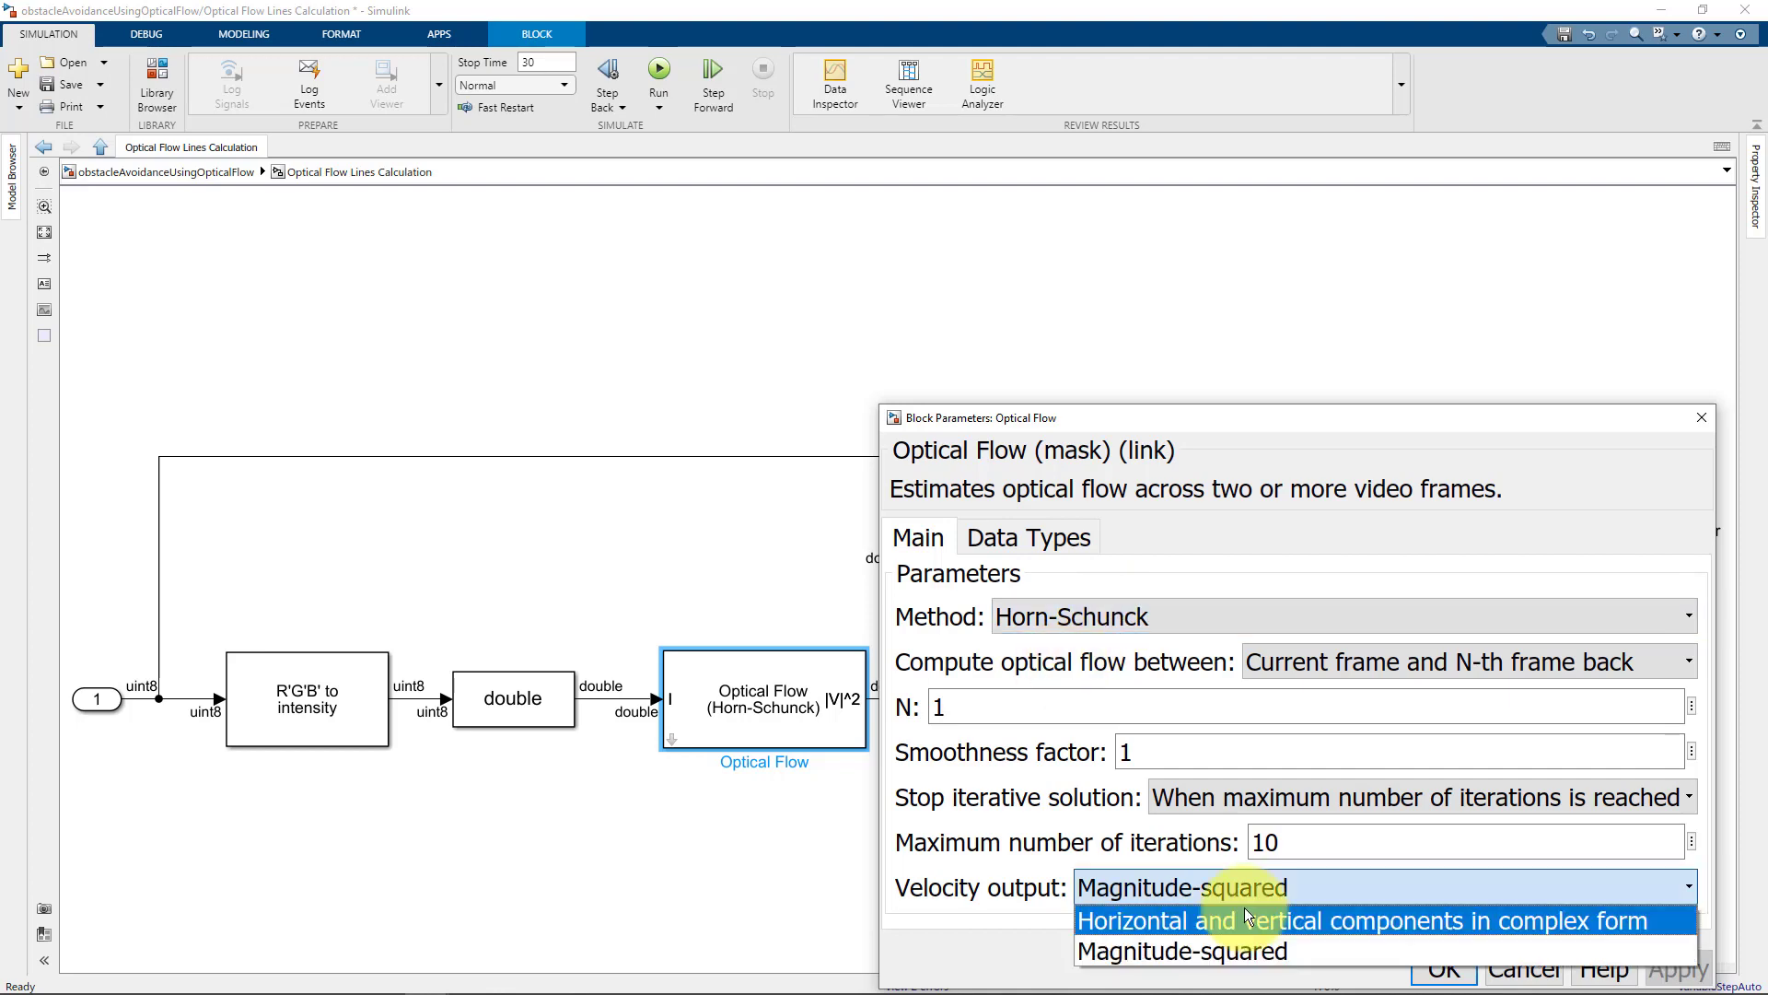
left_click(1700, 413)
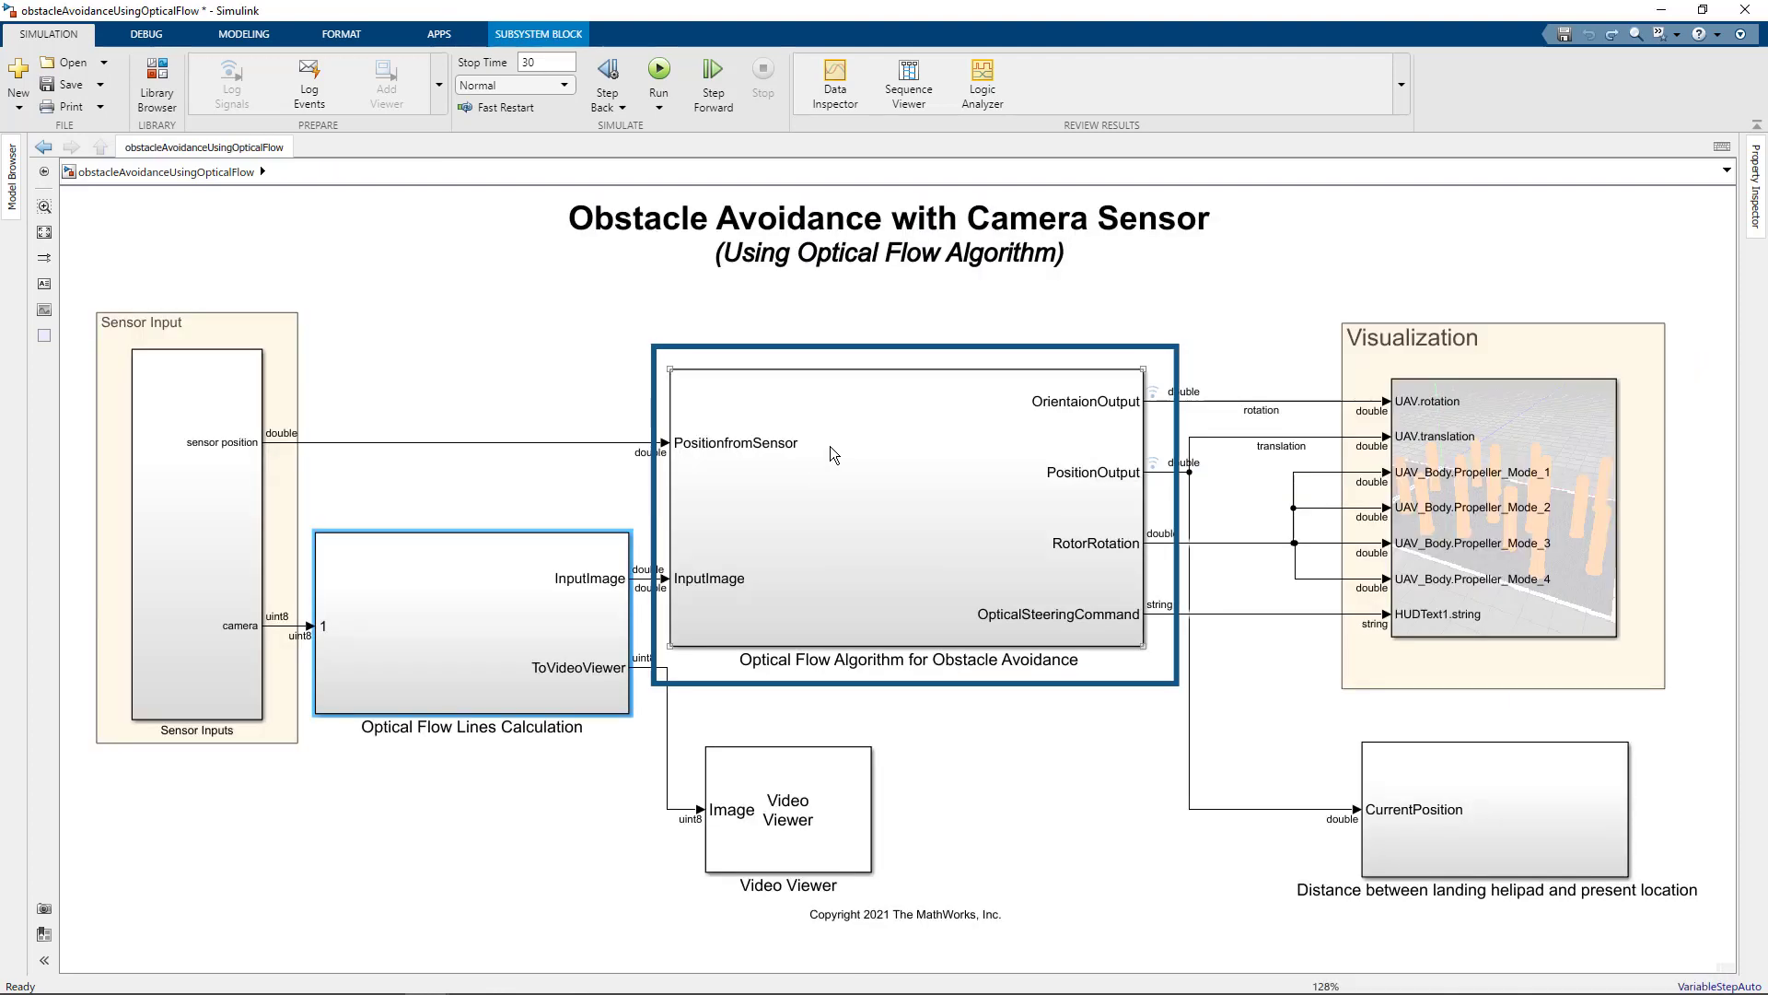
Step: Enter the Optical Flow Algorithm subsystem and view the FlowDifferences function code
double_click(830, 446)
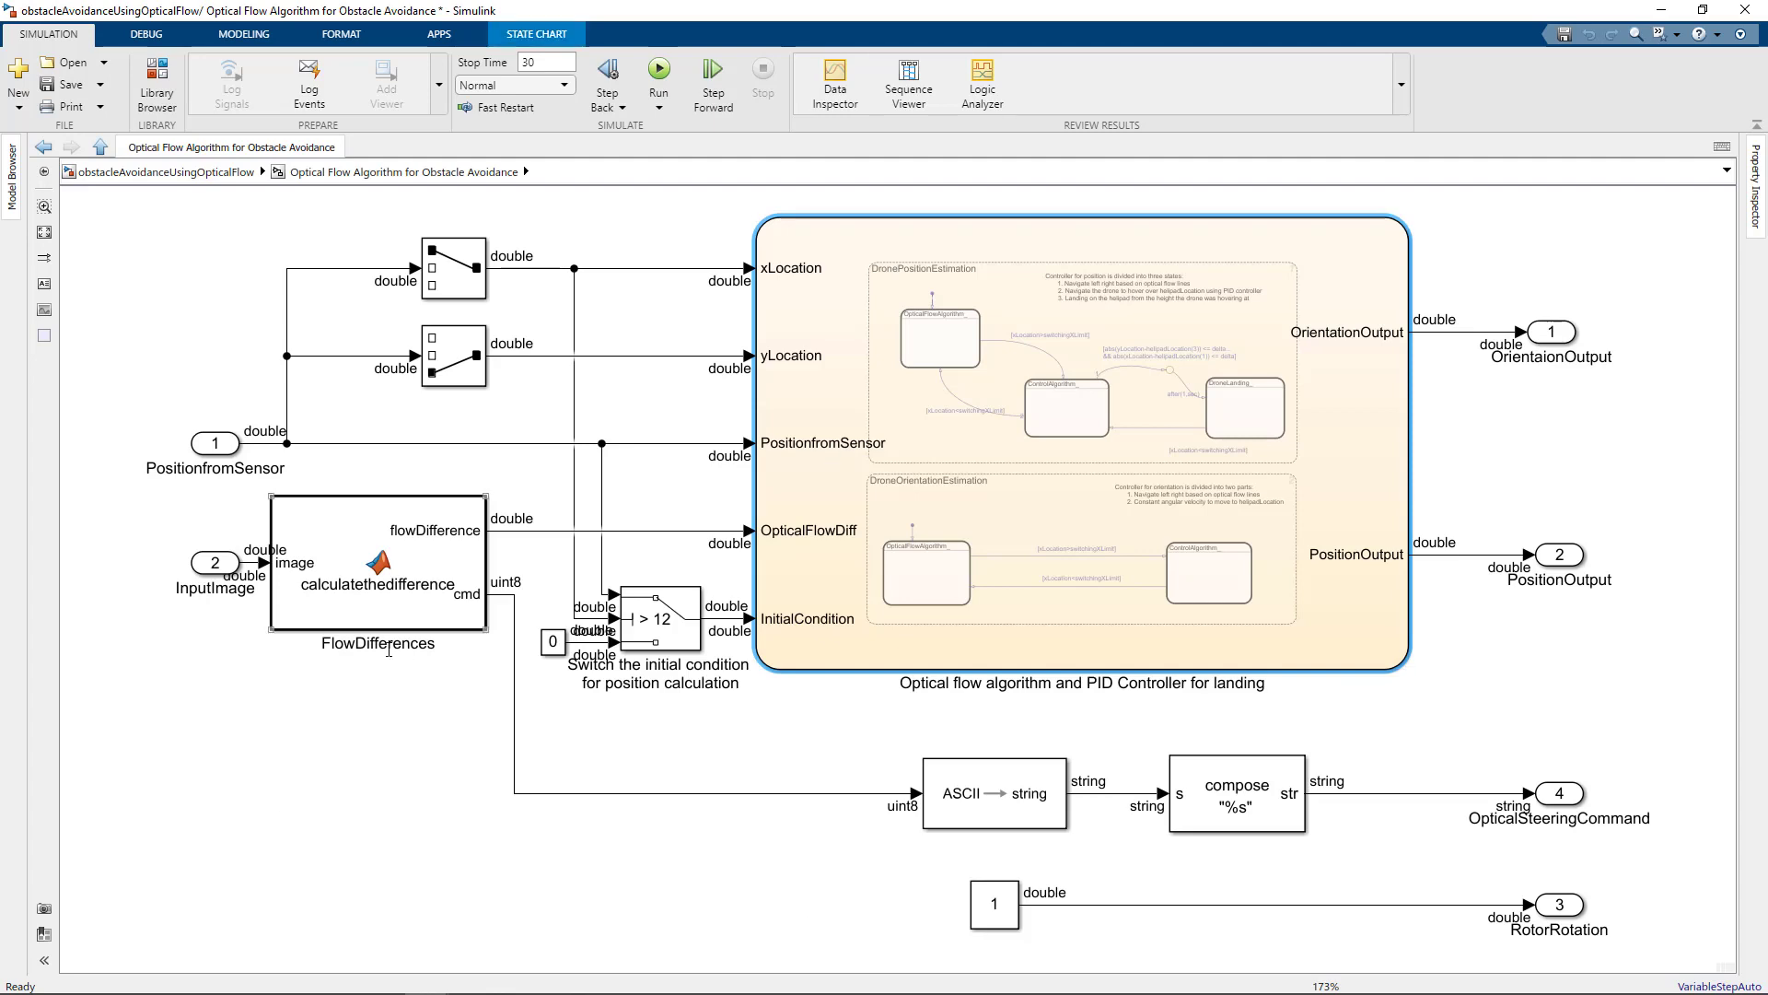
left_click(387, 574)
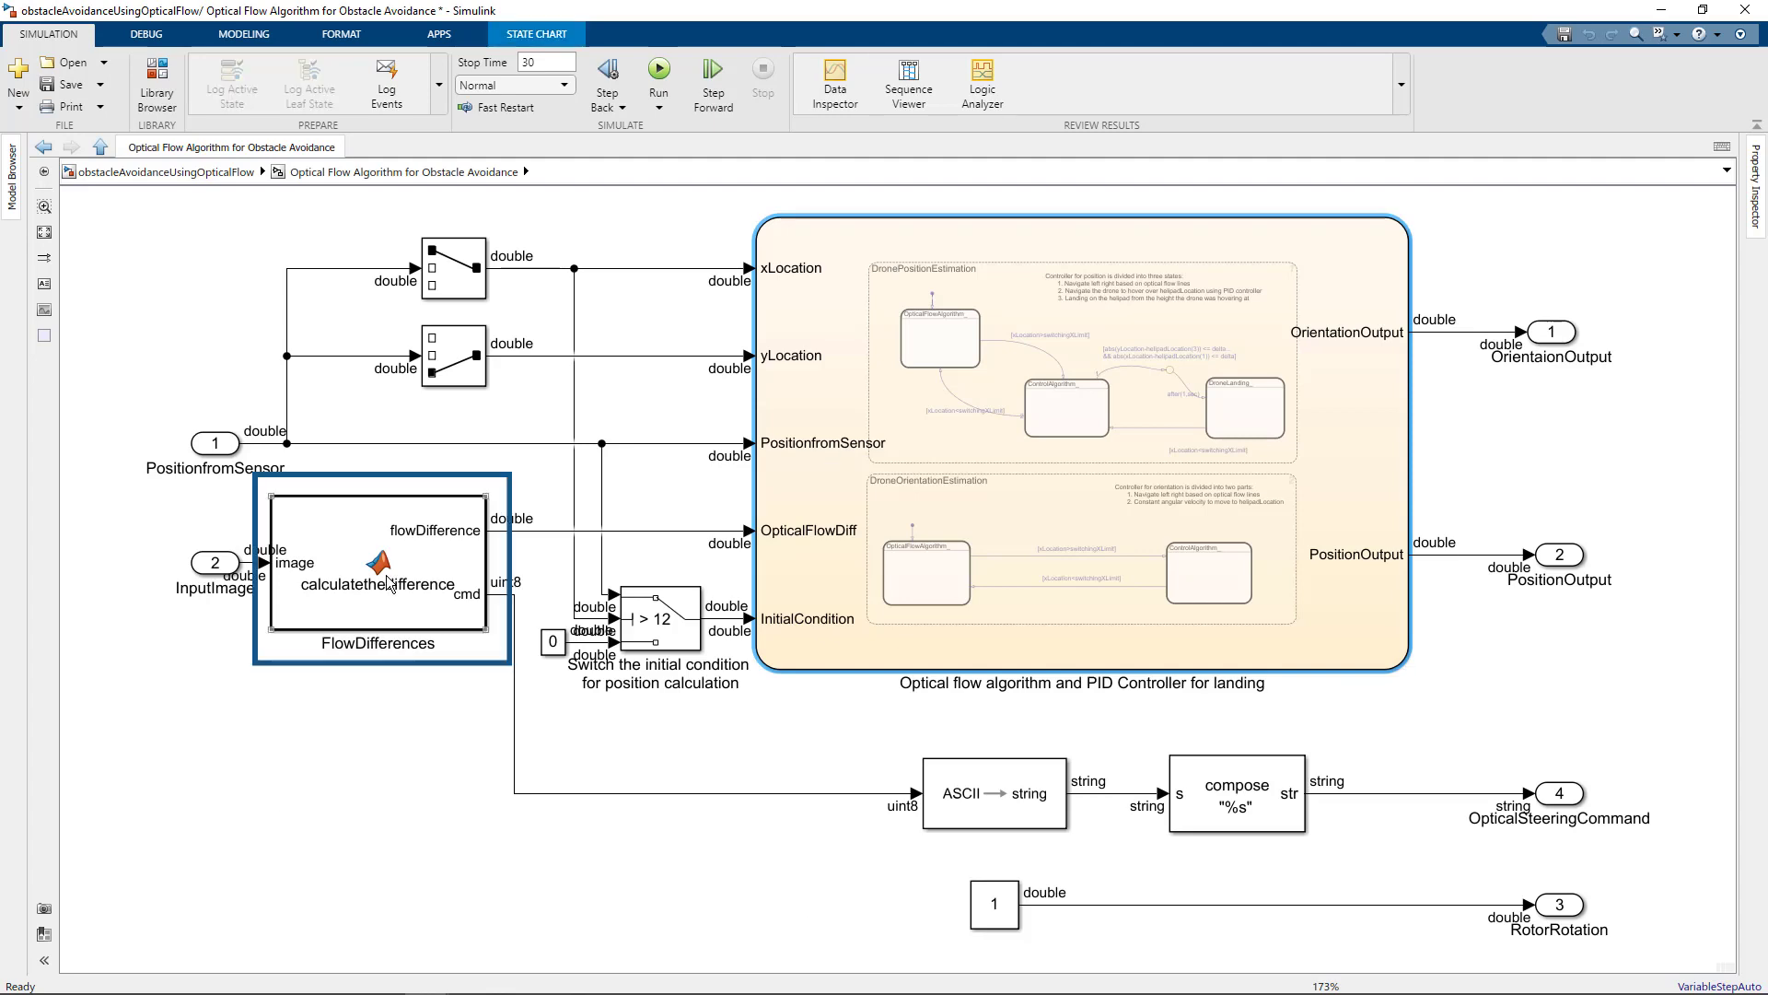
double_click(386, 576)
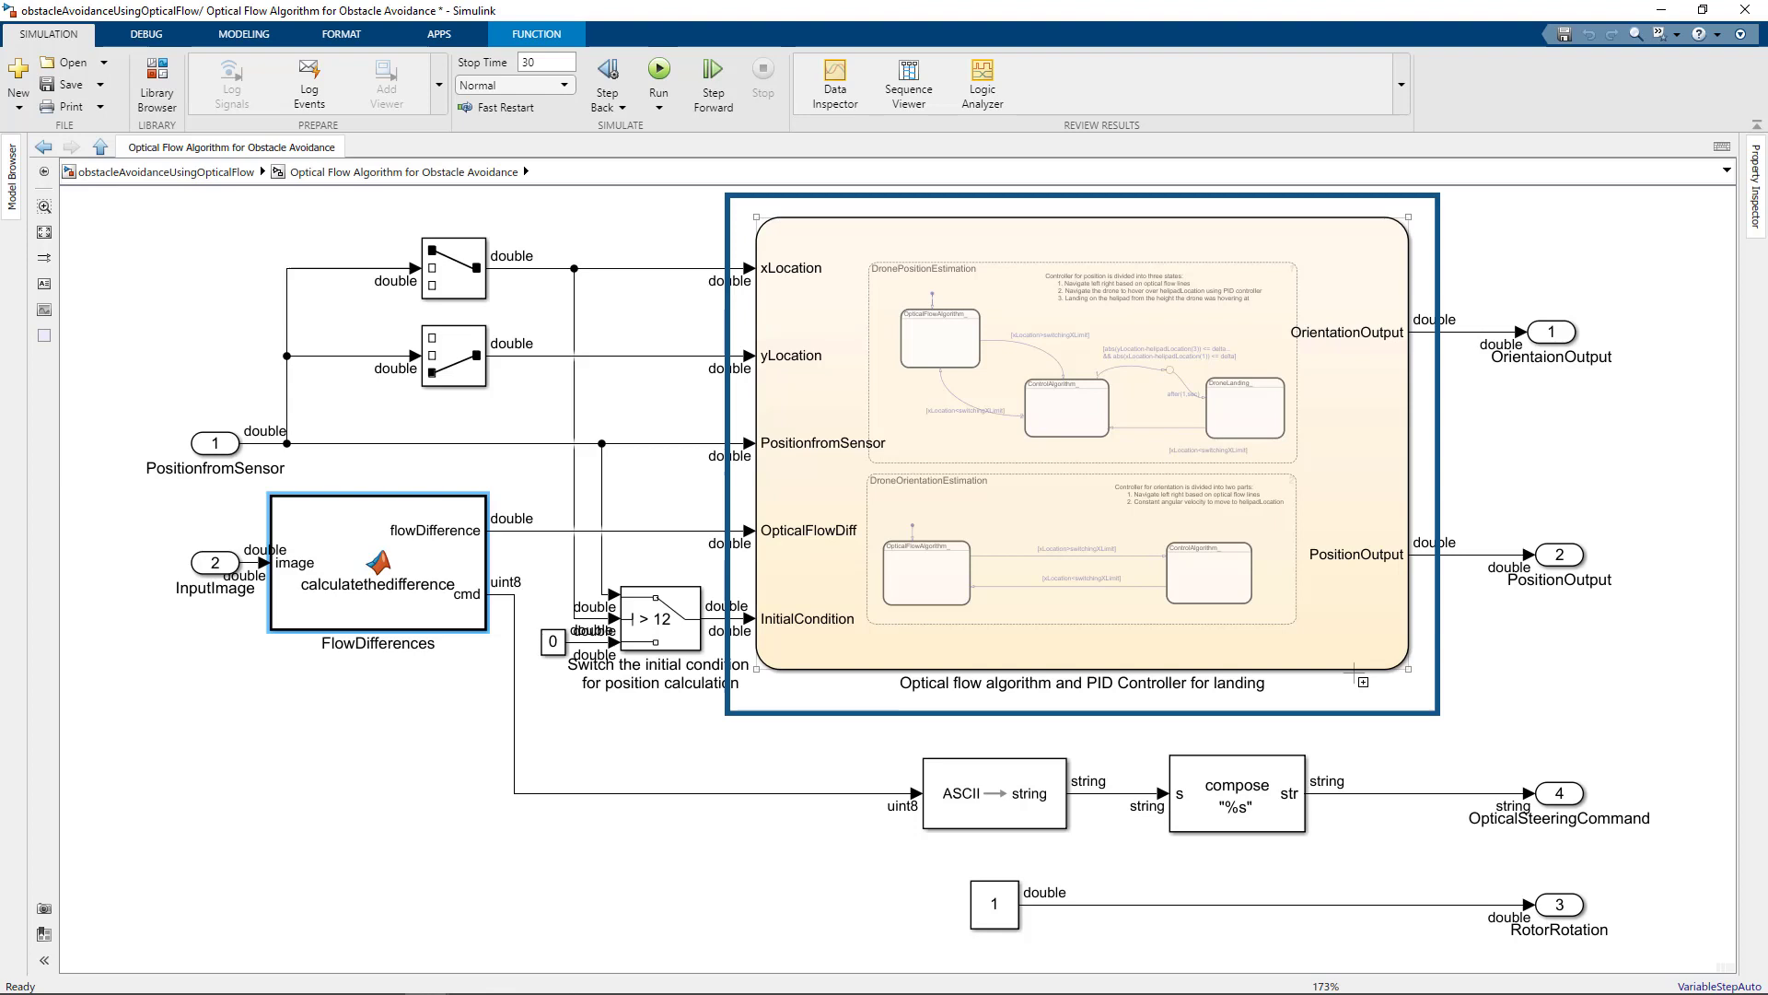
Step: Open the Stateflow chart for optical flow and PID landing control
left_click(1115, 556)
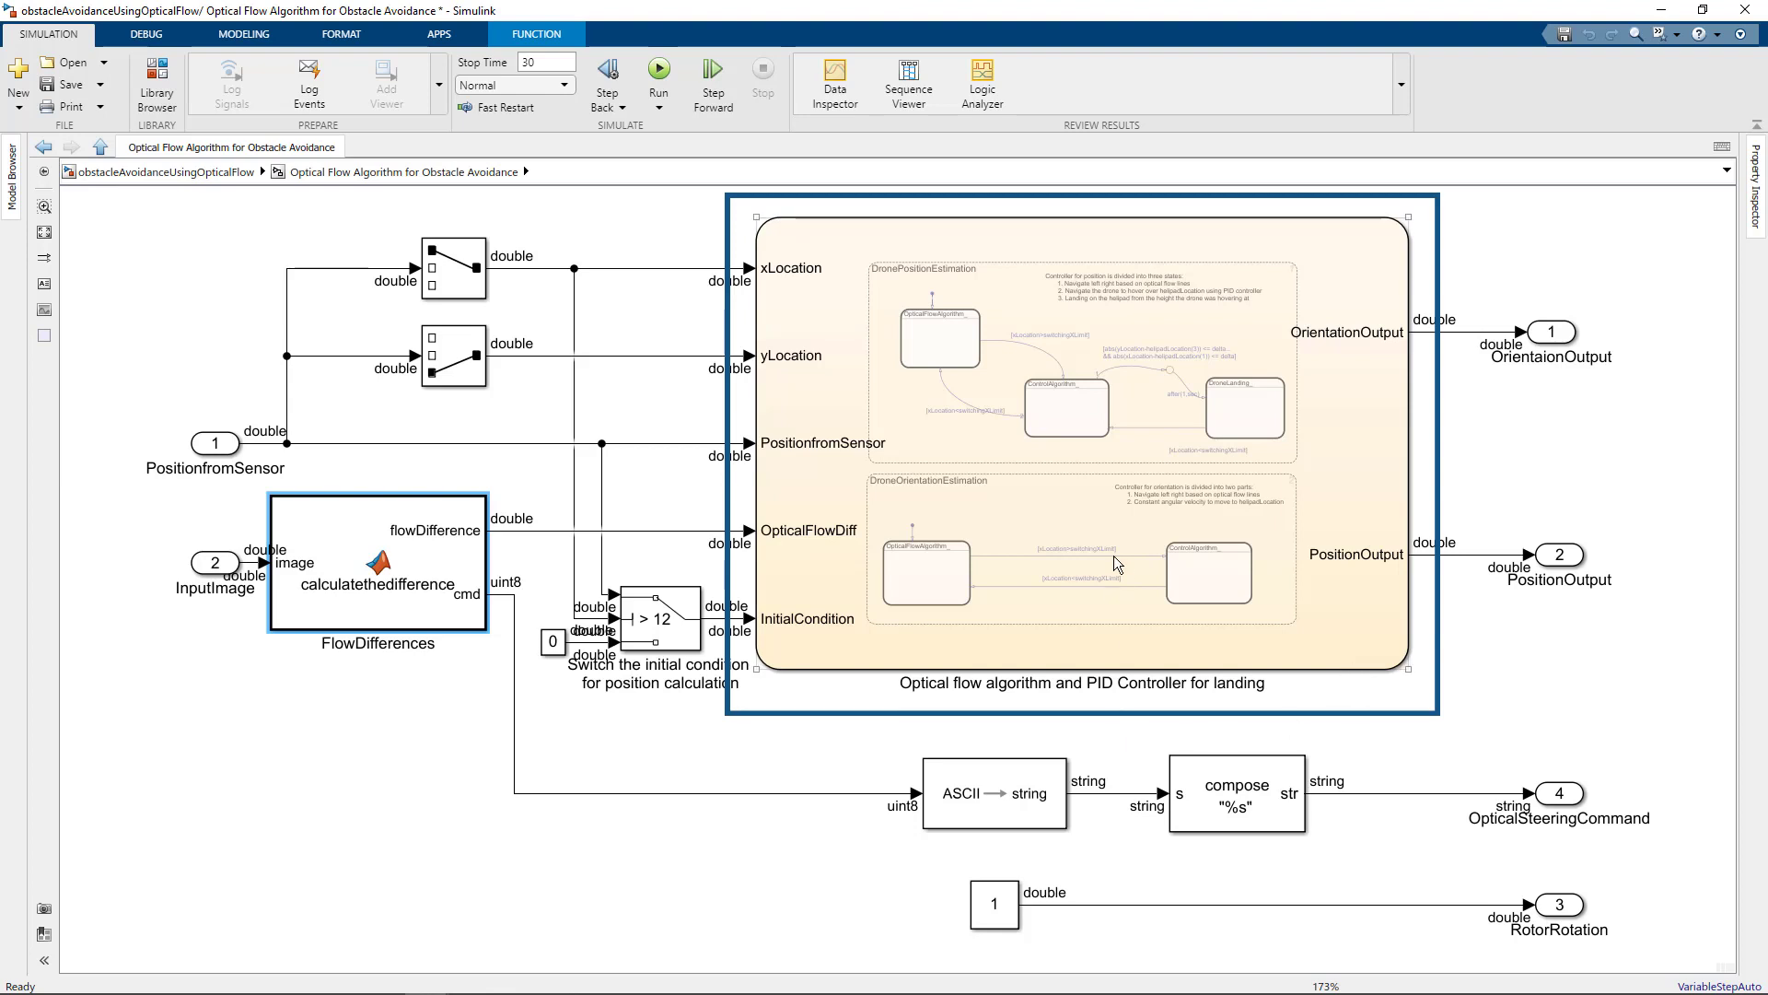
double_click(1170, 516)
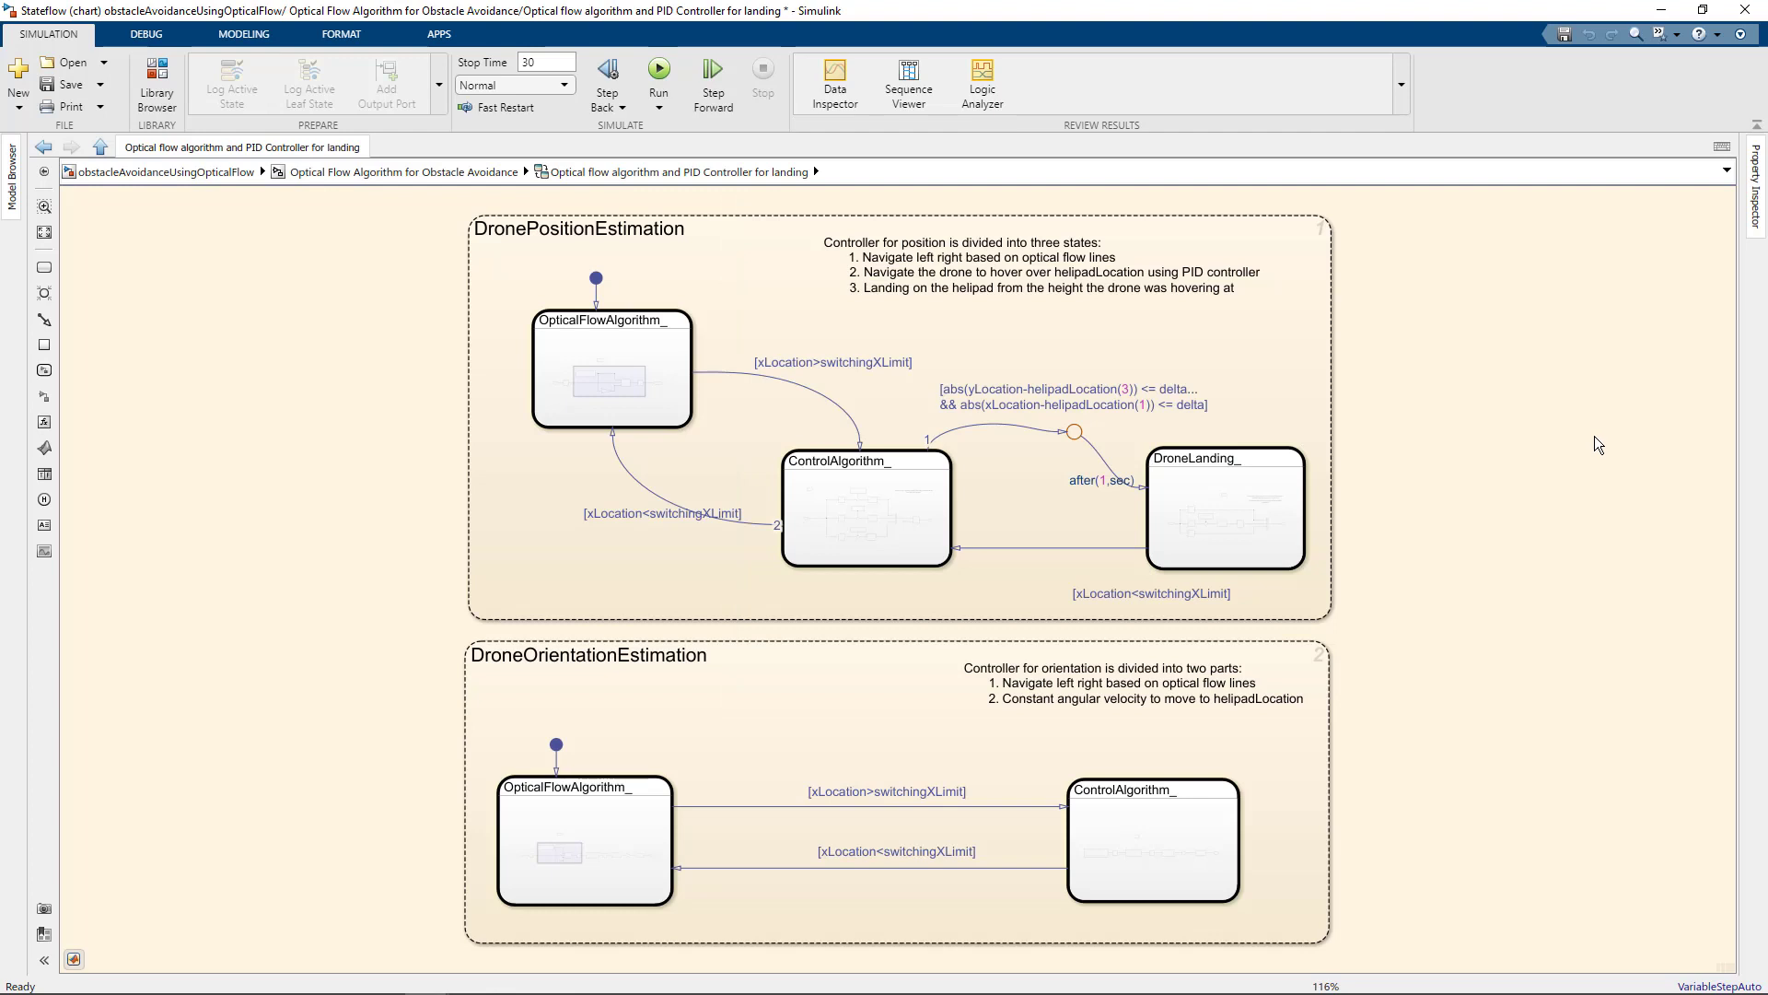
key("ctrl+a")
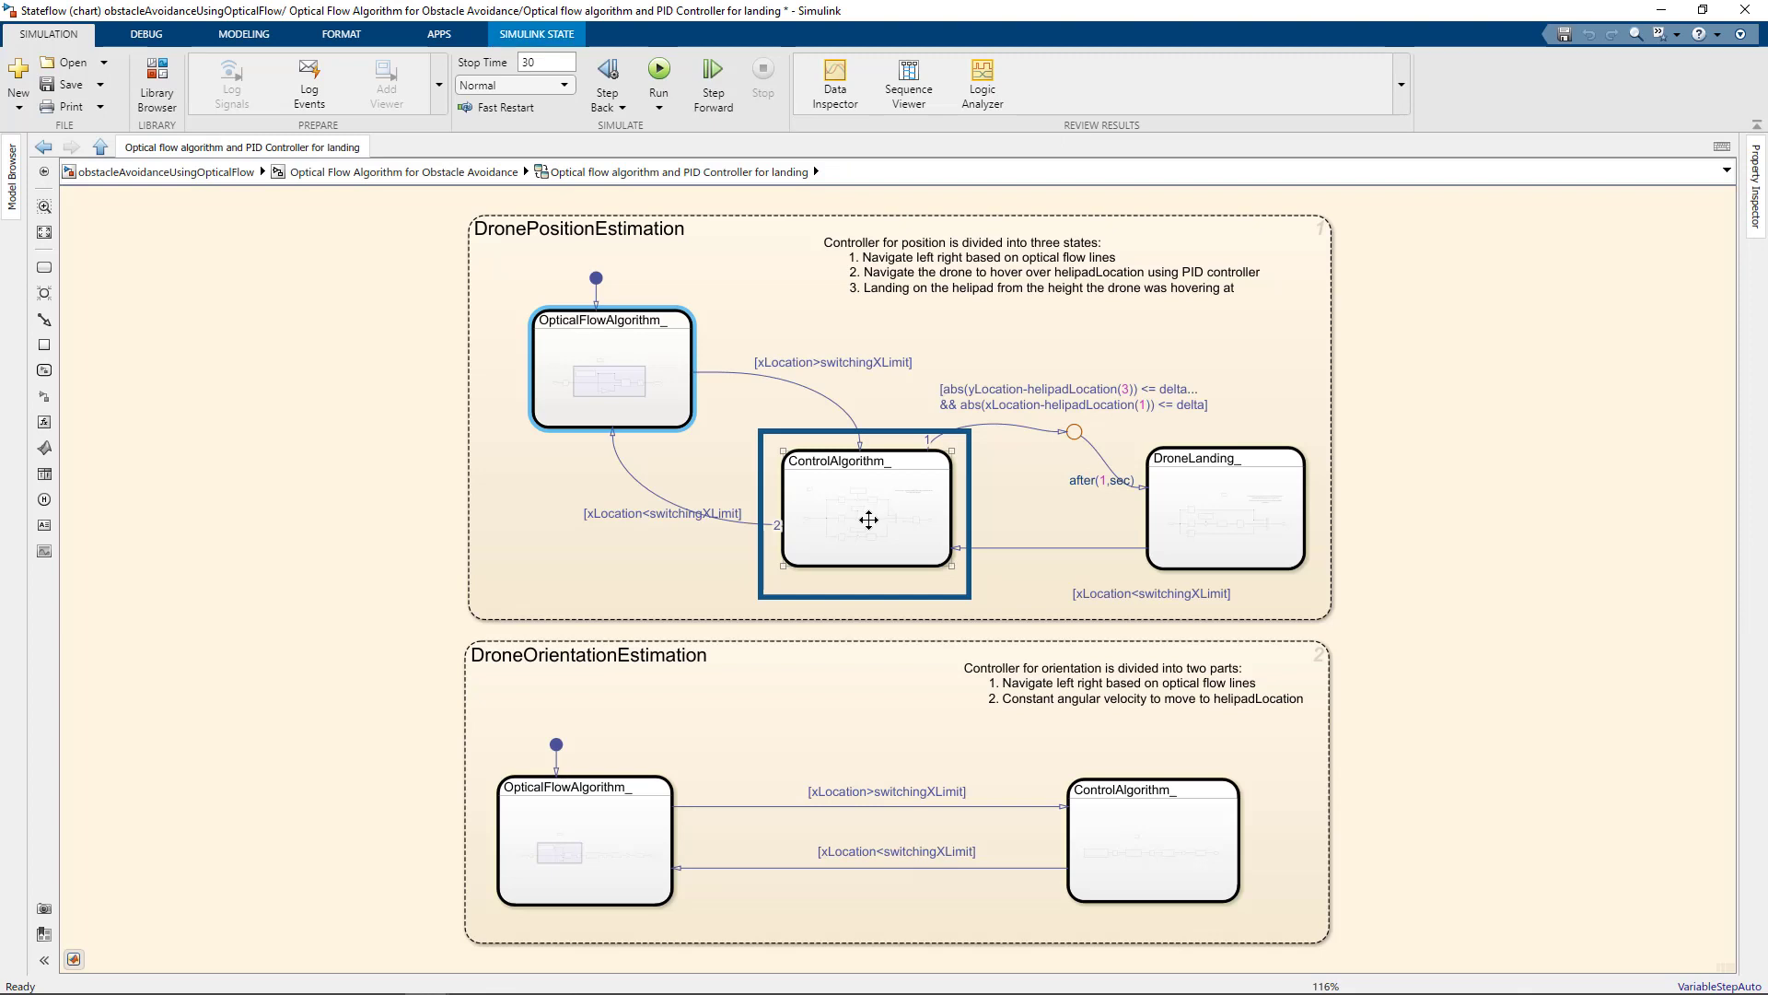
double_click(870, 521)
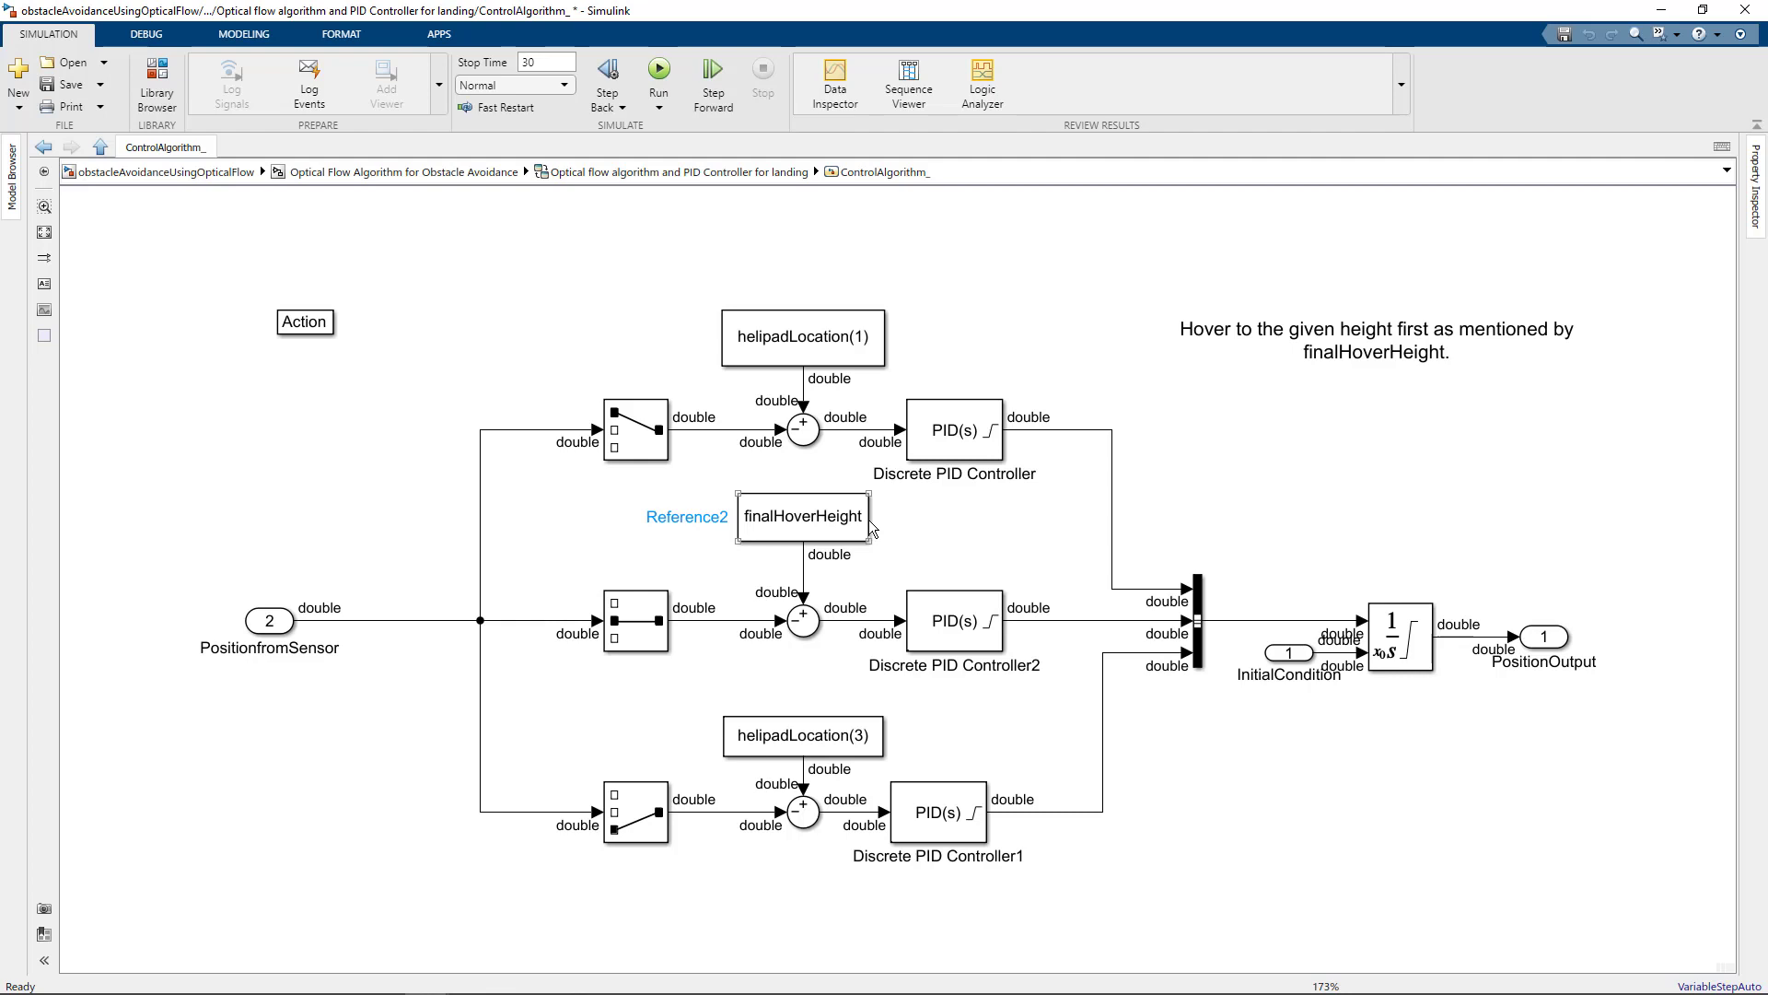
left_click(854, 357)
left_click(836, 521)
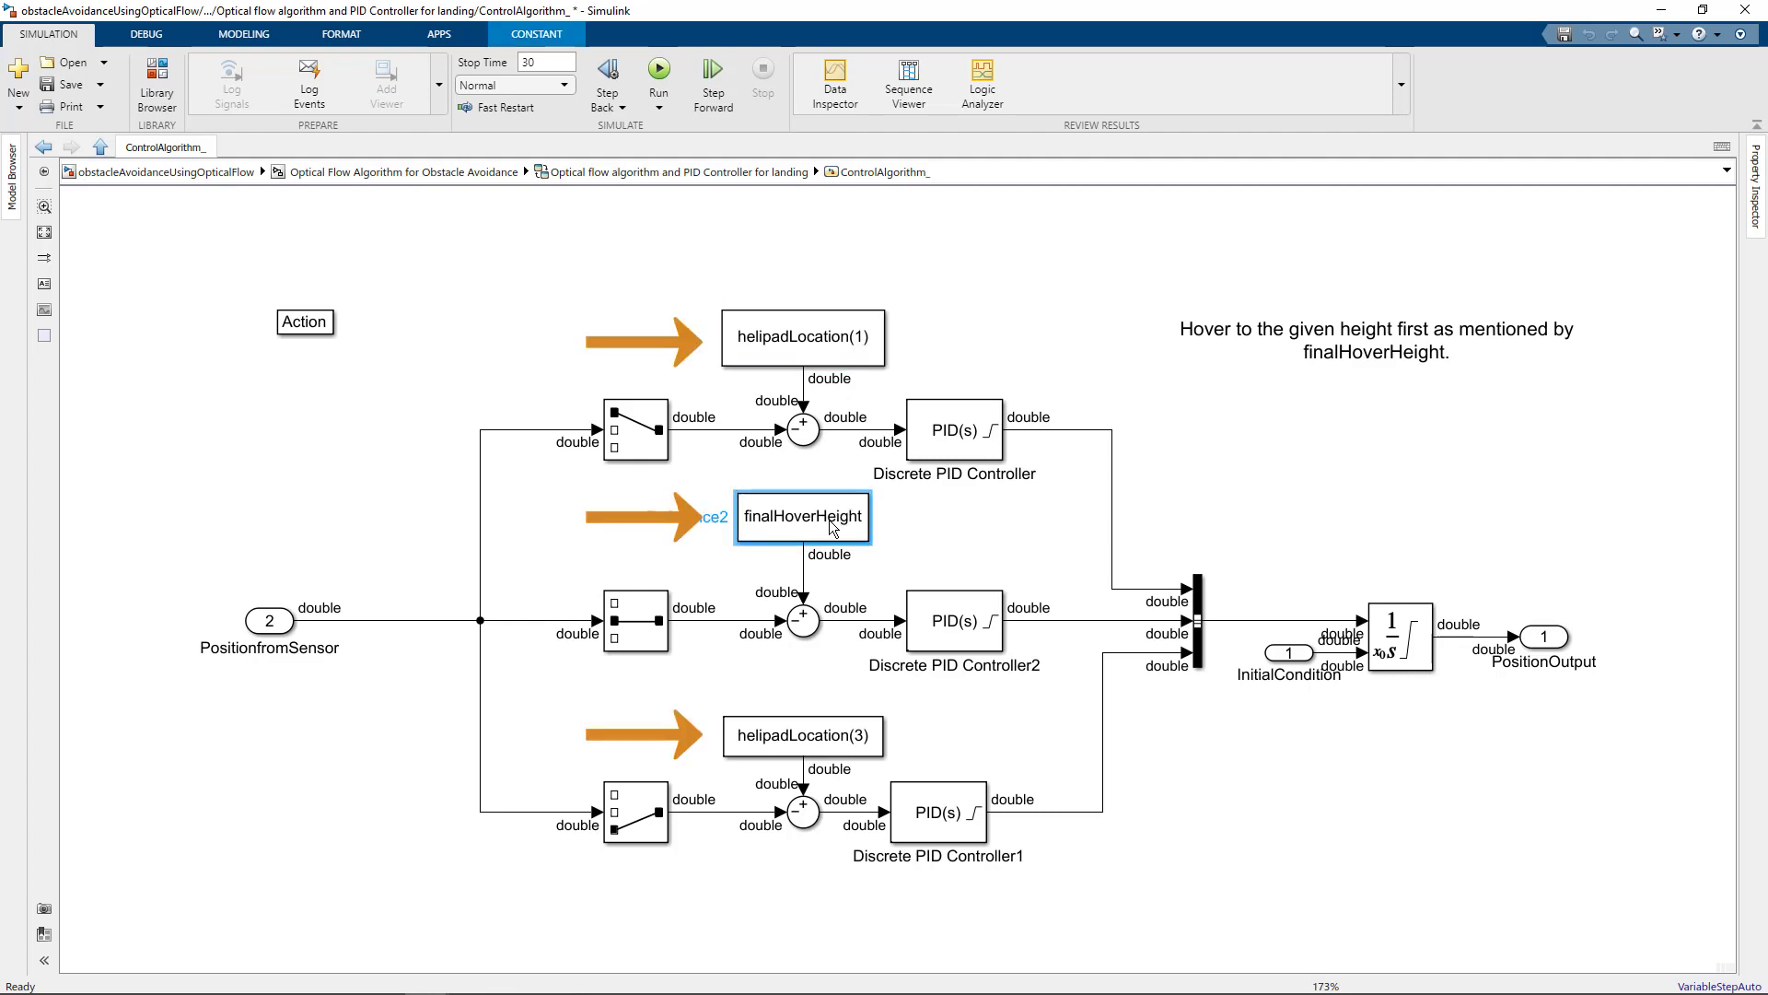
key("Escape")
left_click(870, 520)
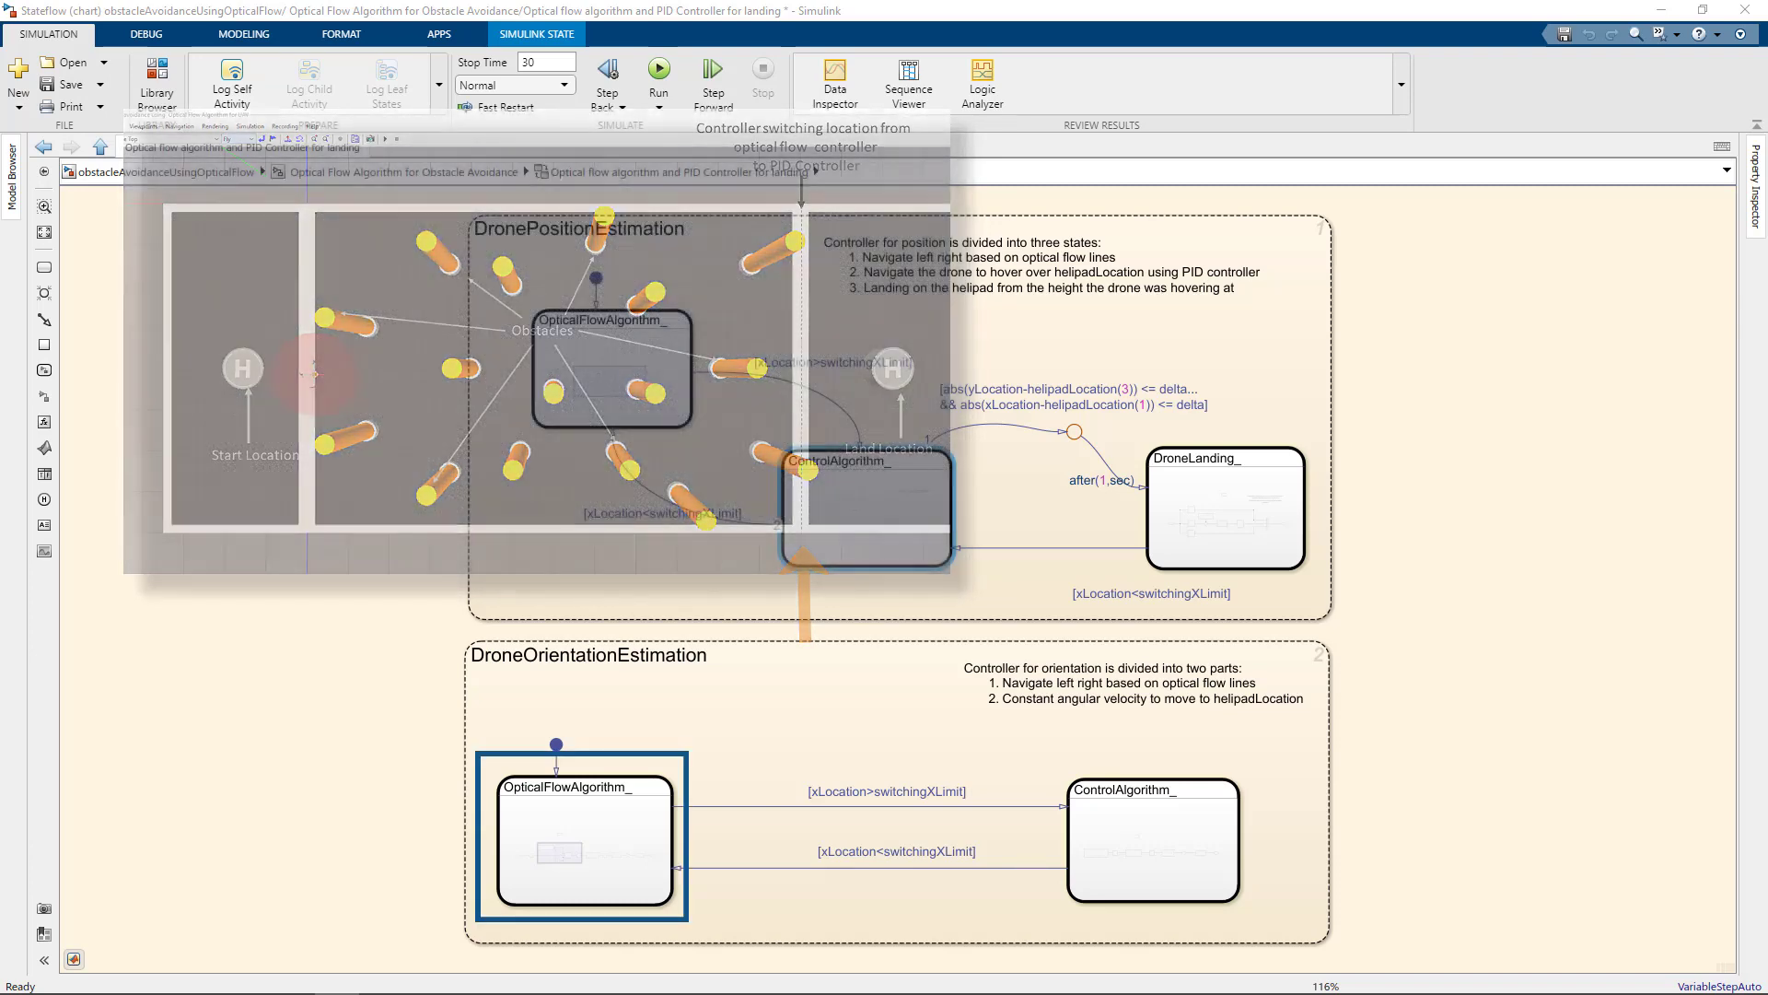
double_click(539, 871)
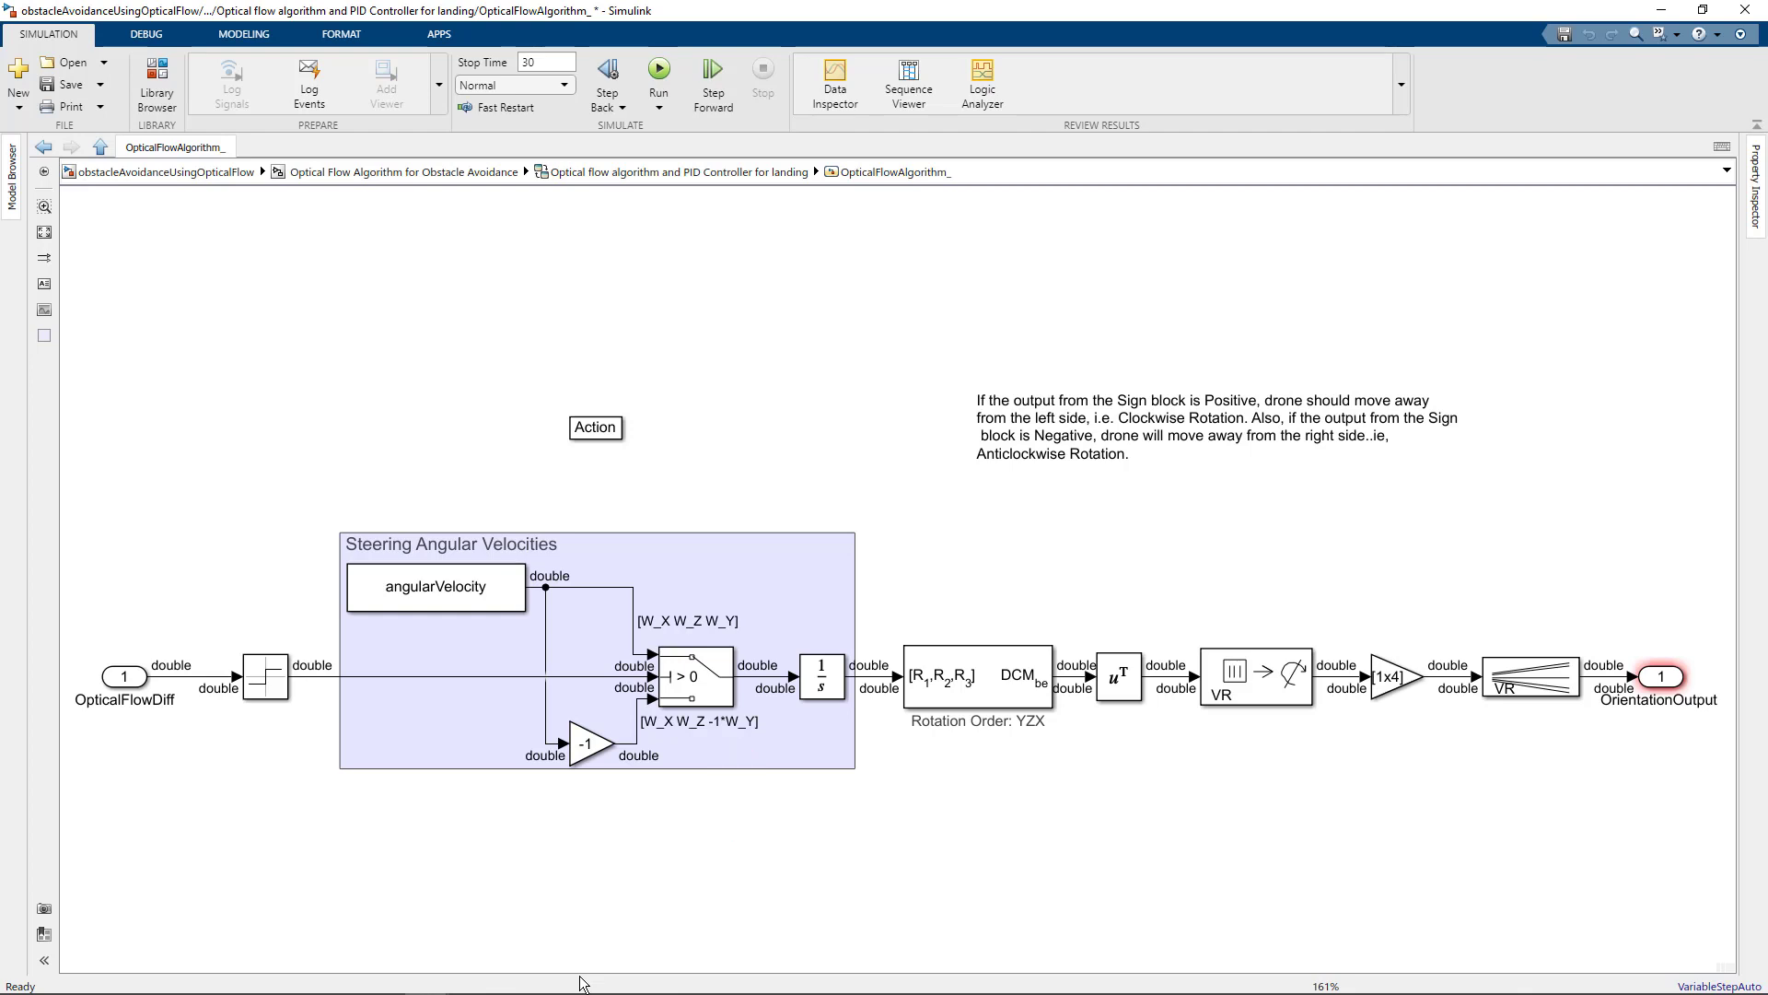
key("Escape")
double_click(1139, 874)
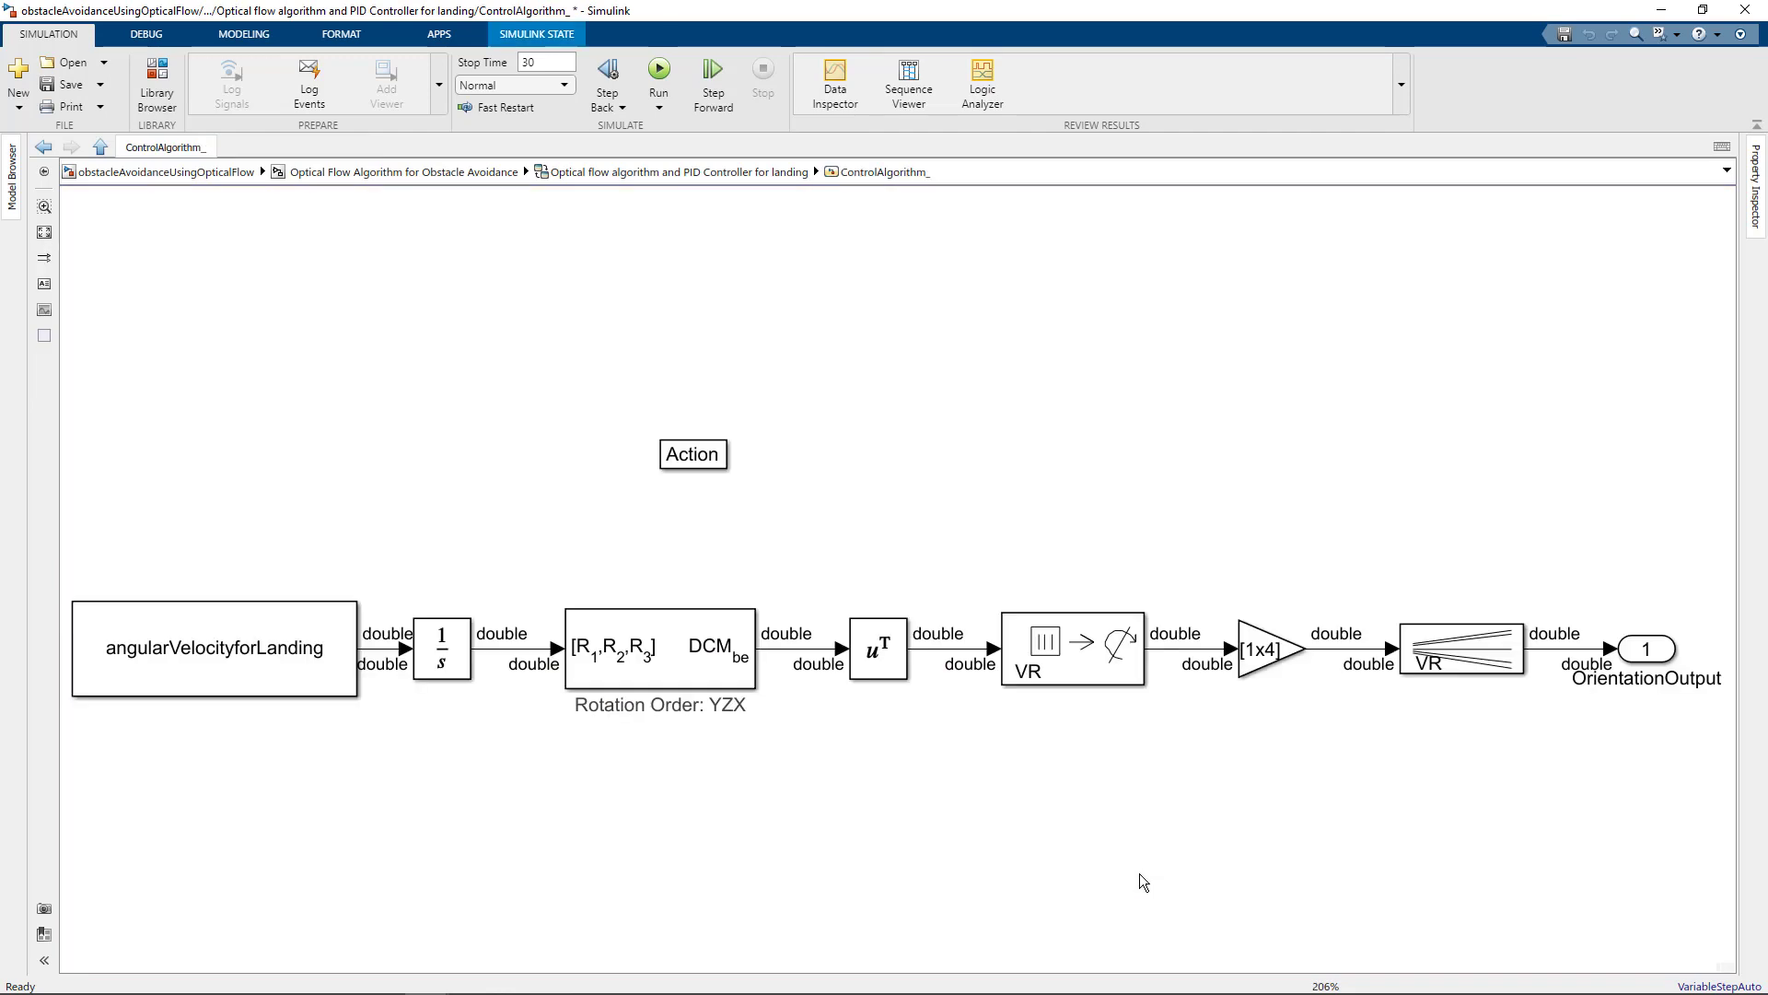
key("Escape")
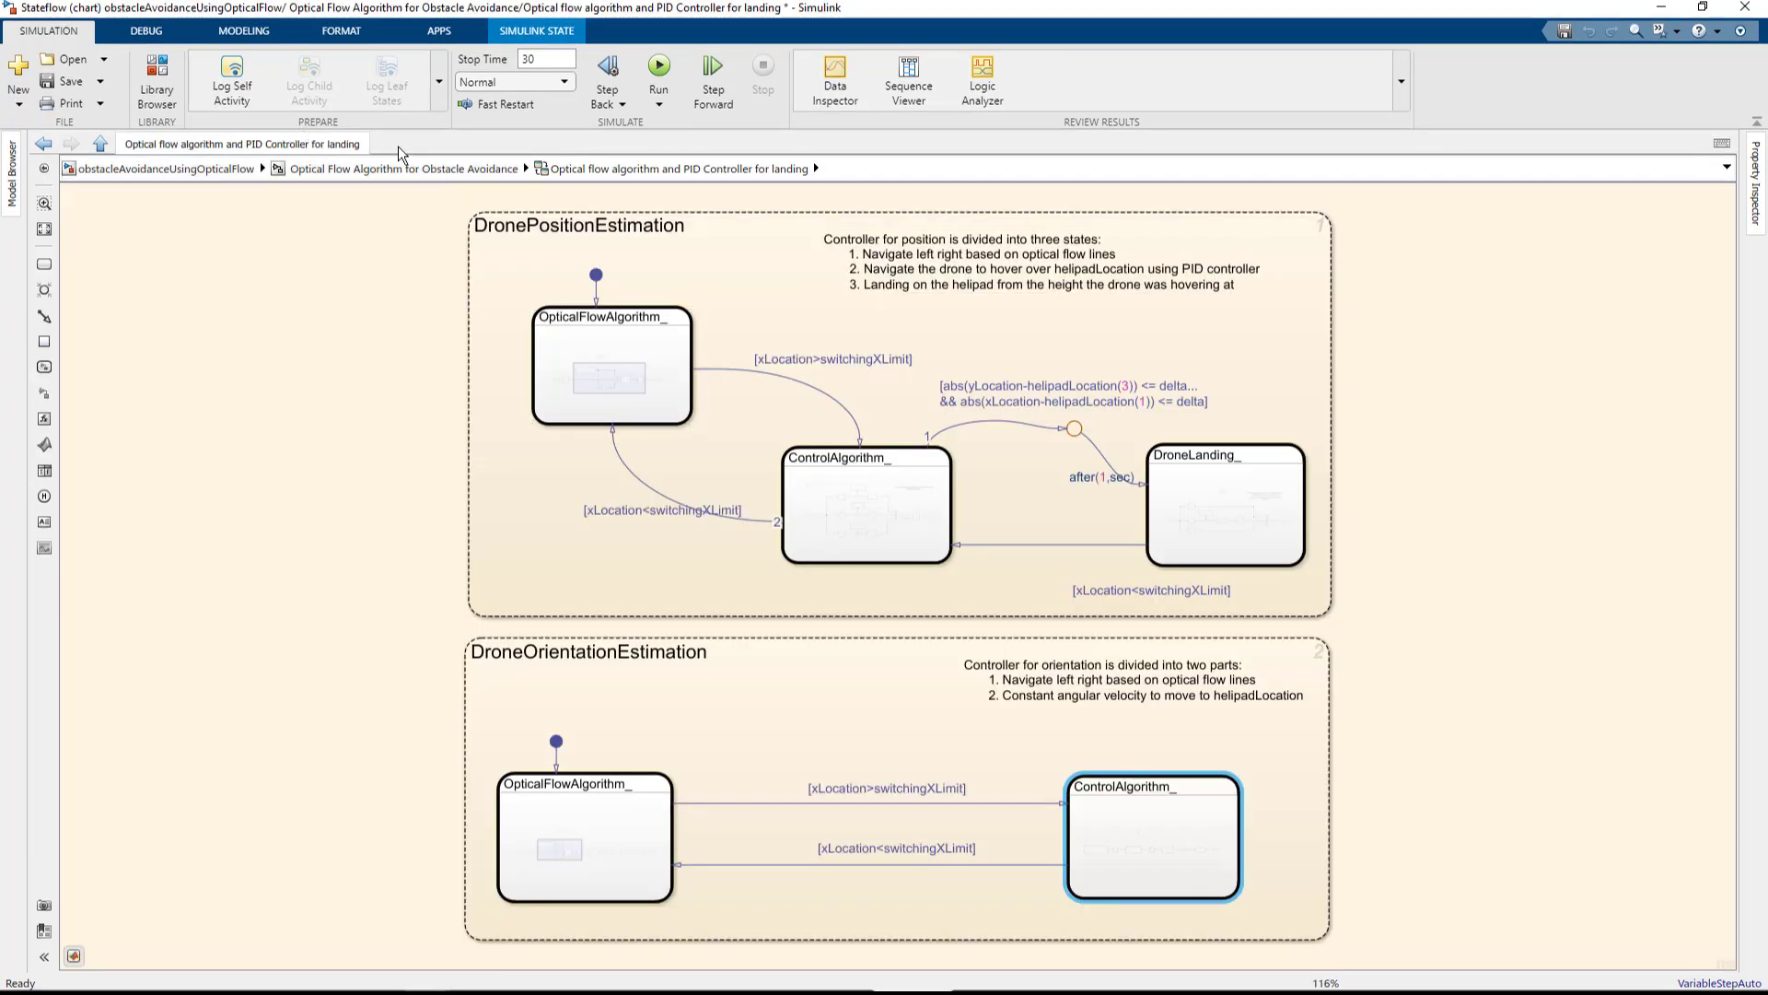
left_click(401, 168)
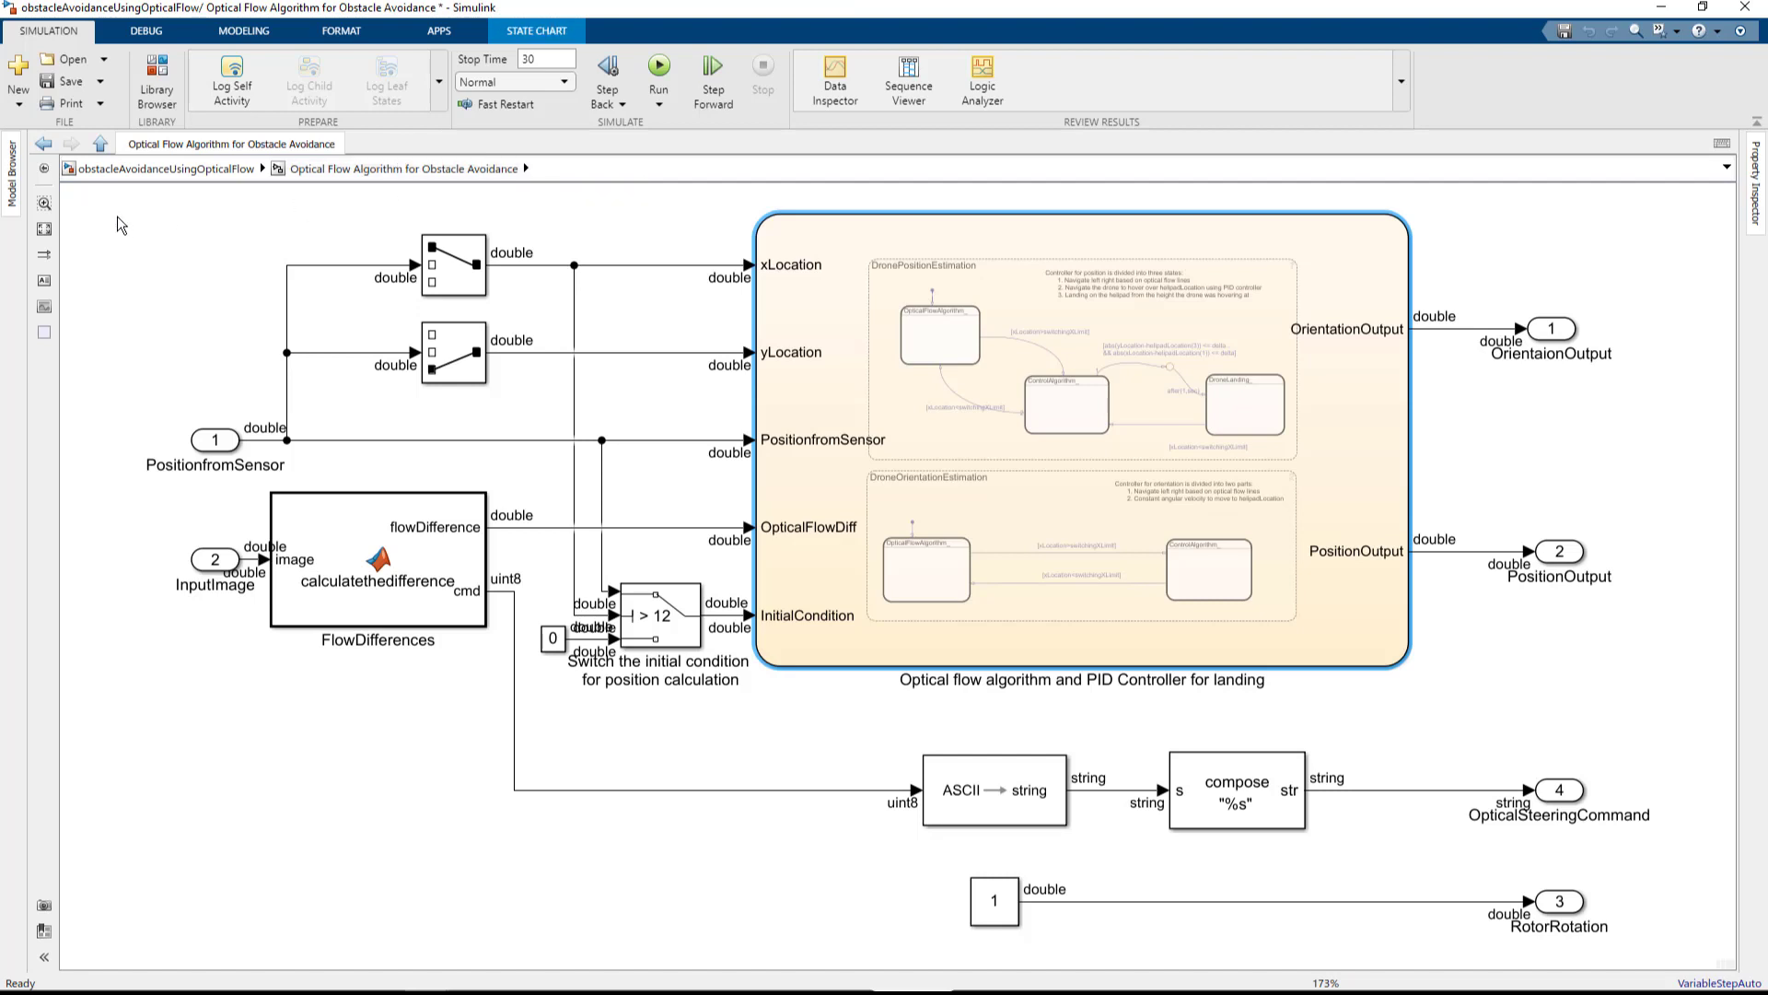
left_click(142, 169)
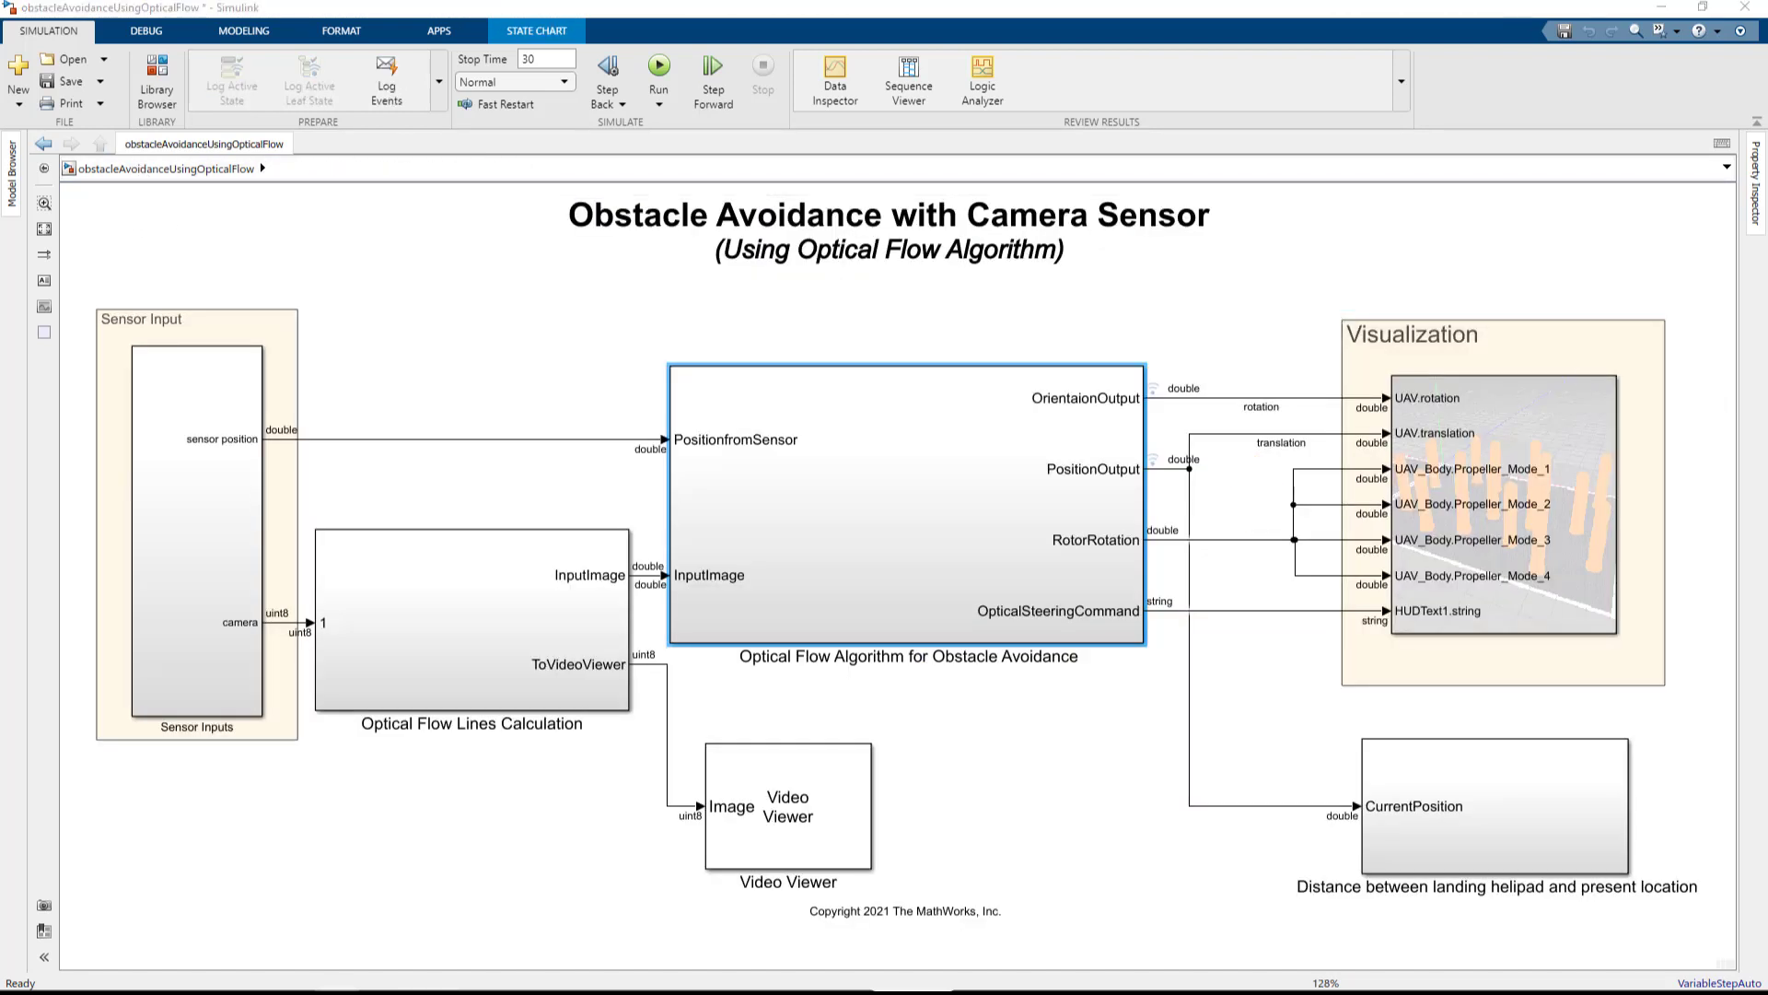
double_click(1503, 504)
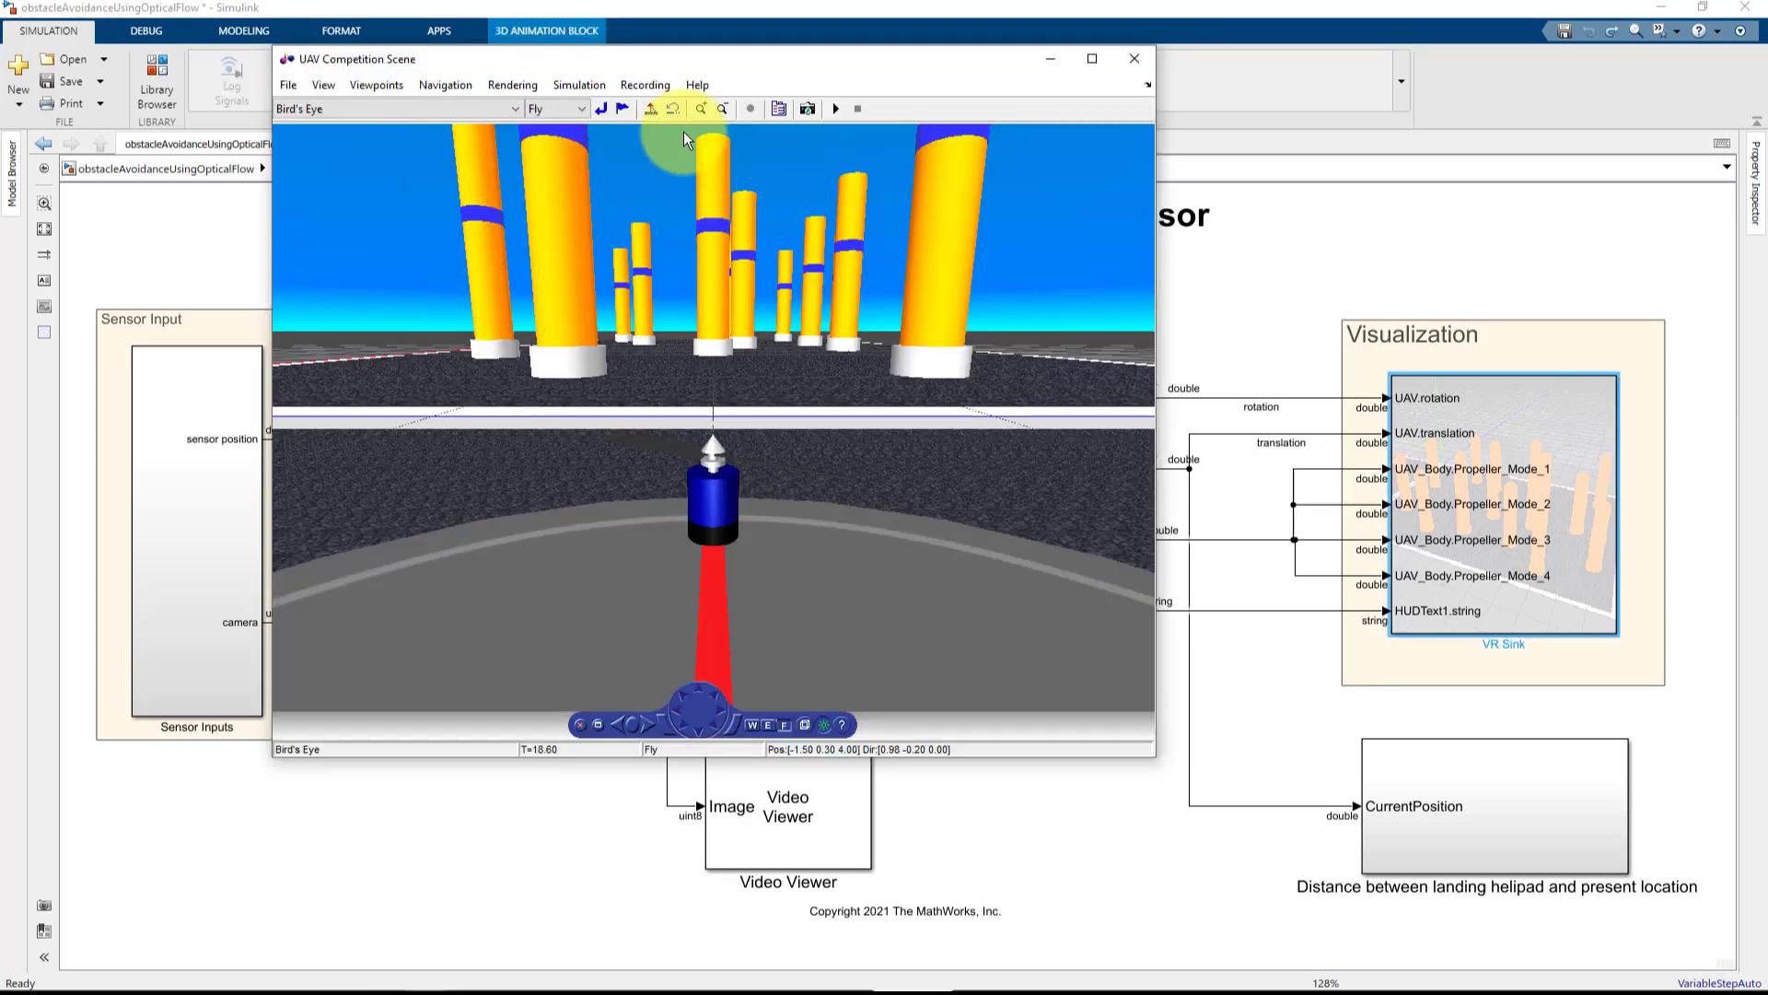
left_click(580, 85)
left_click(600, 156)
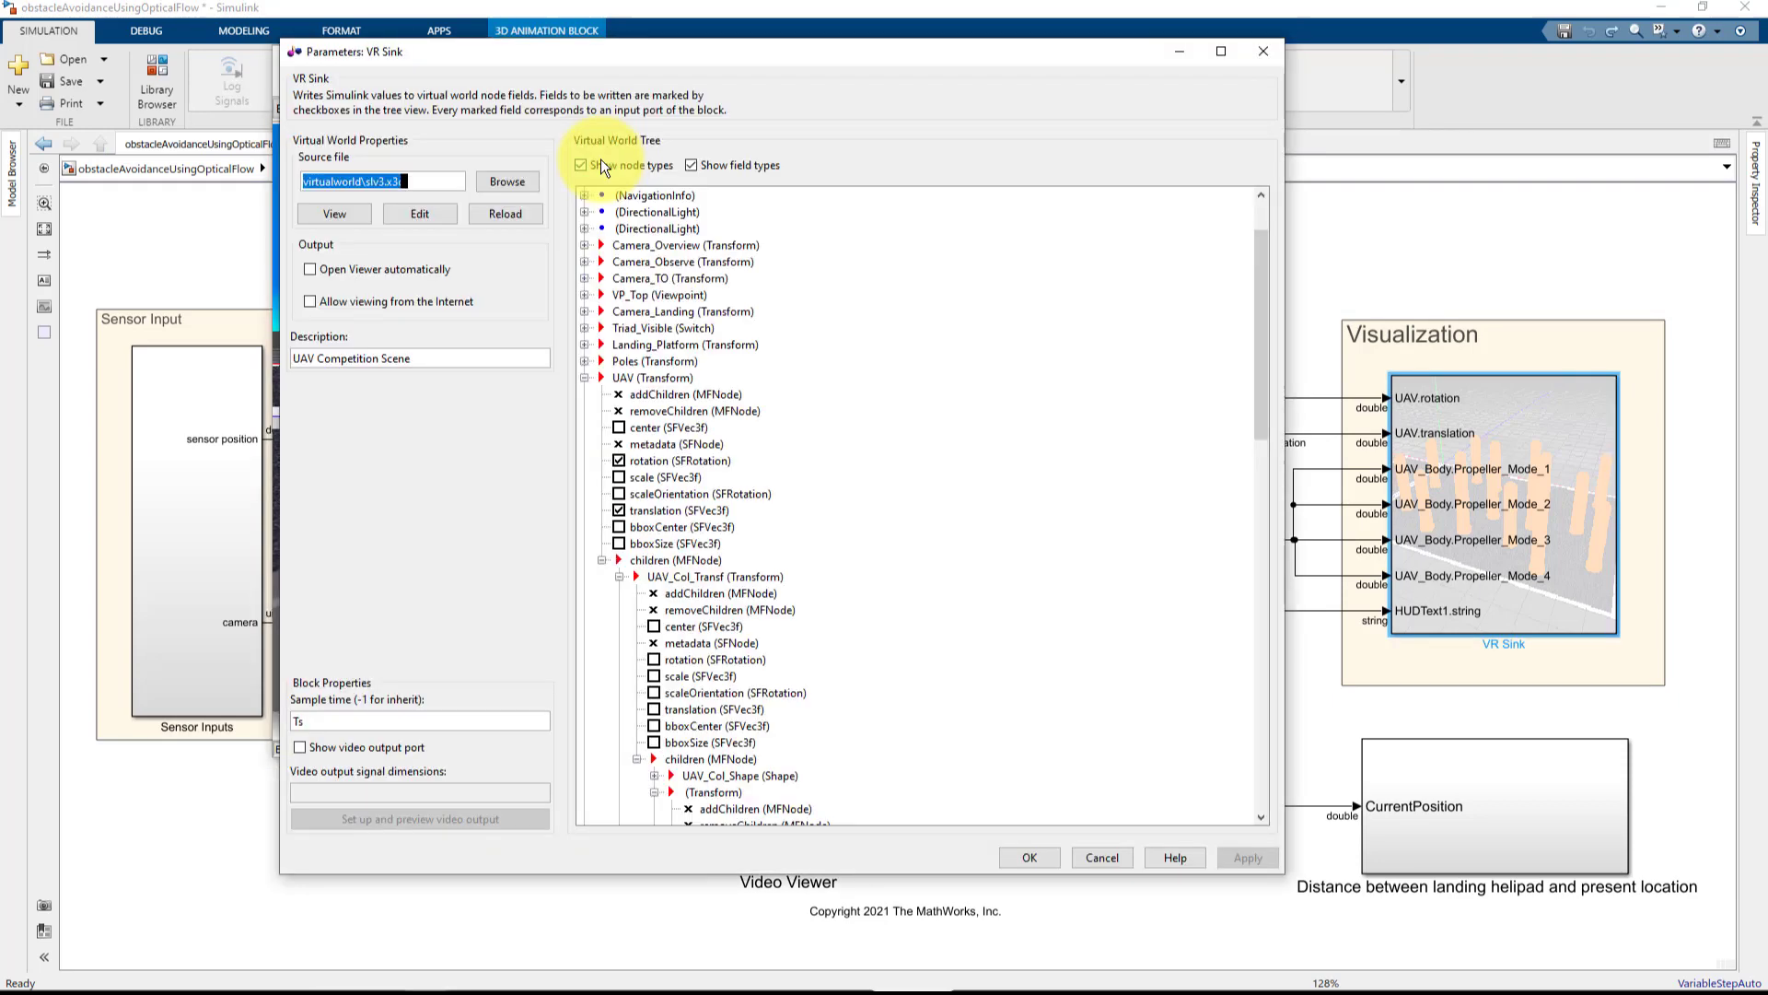
double_click(366, 192)
left_click(331, 722)
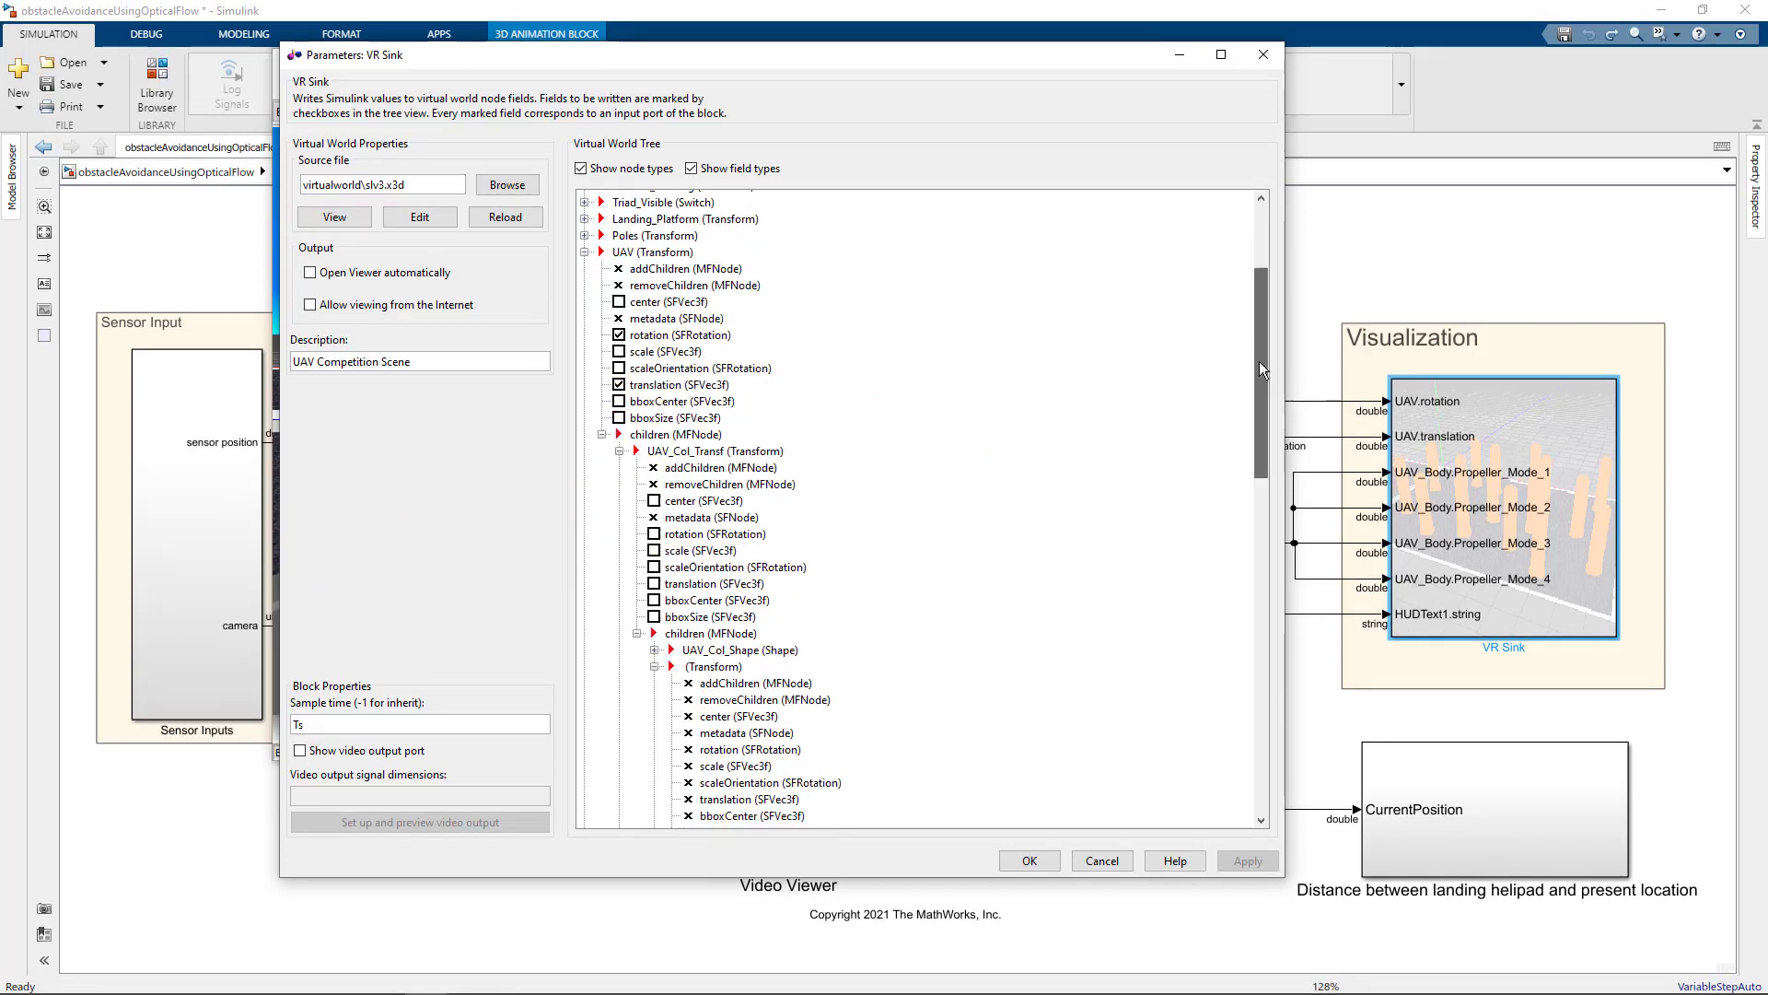
left_click_drag(1255, 348, 1220, 476)
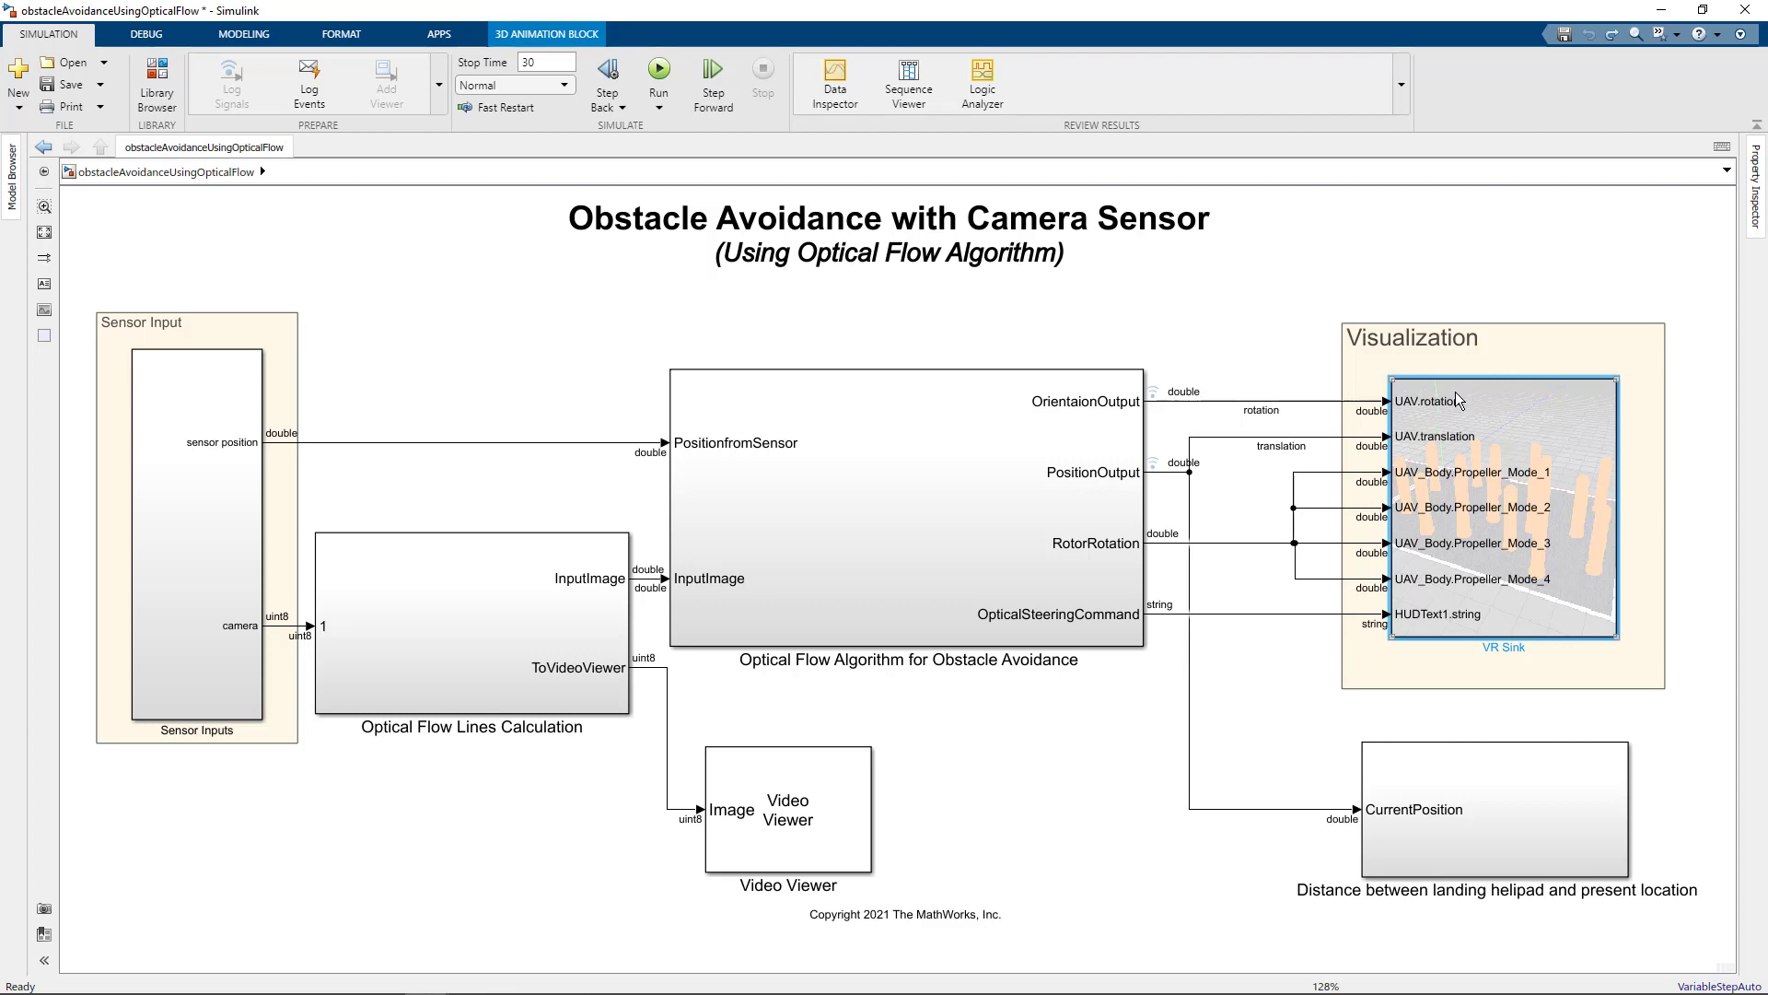
Step: Run the simulation, watching from the top and then riding on the UAV tail
key("Tab")
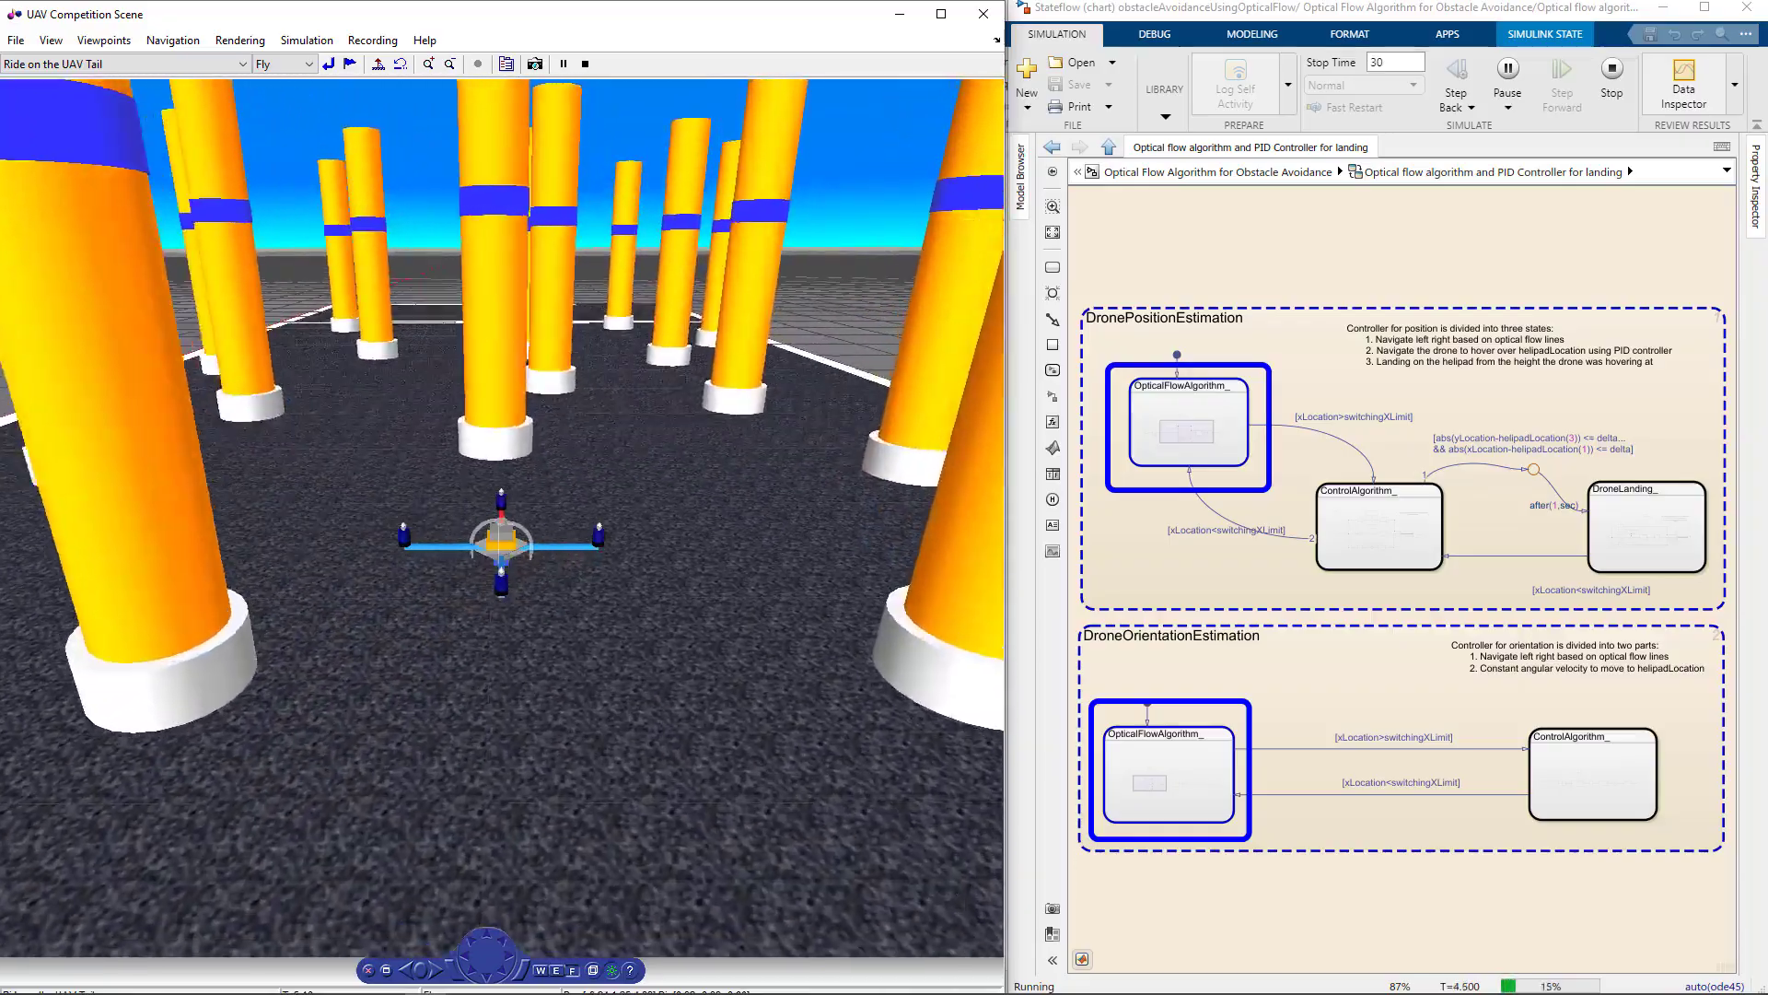
left_click(125, 65)
left_click(83, 139)
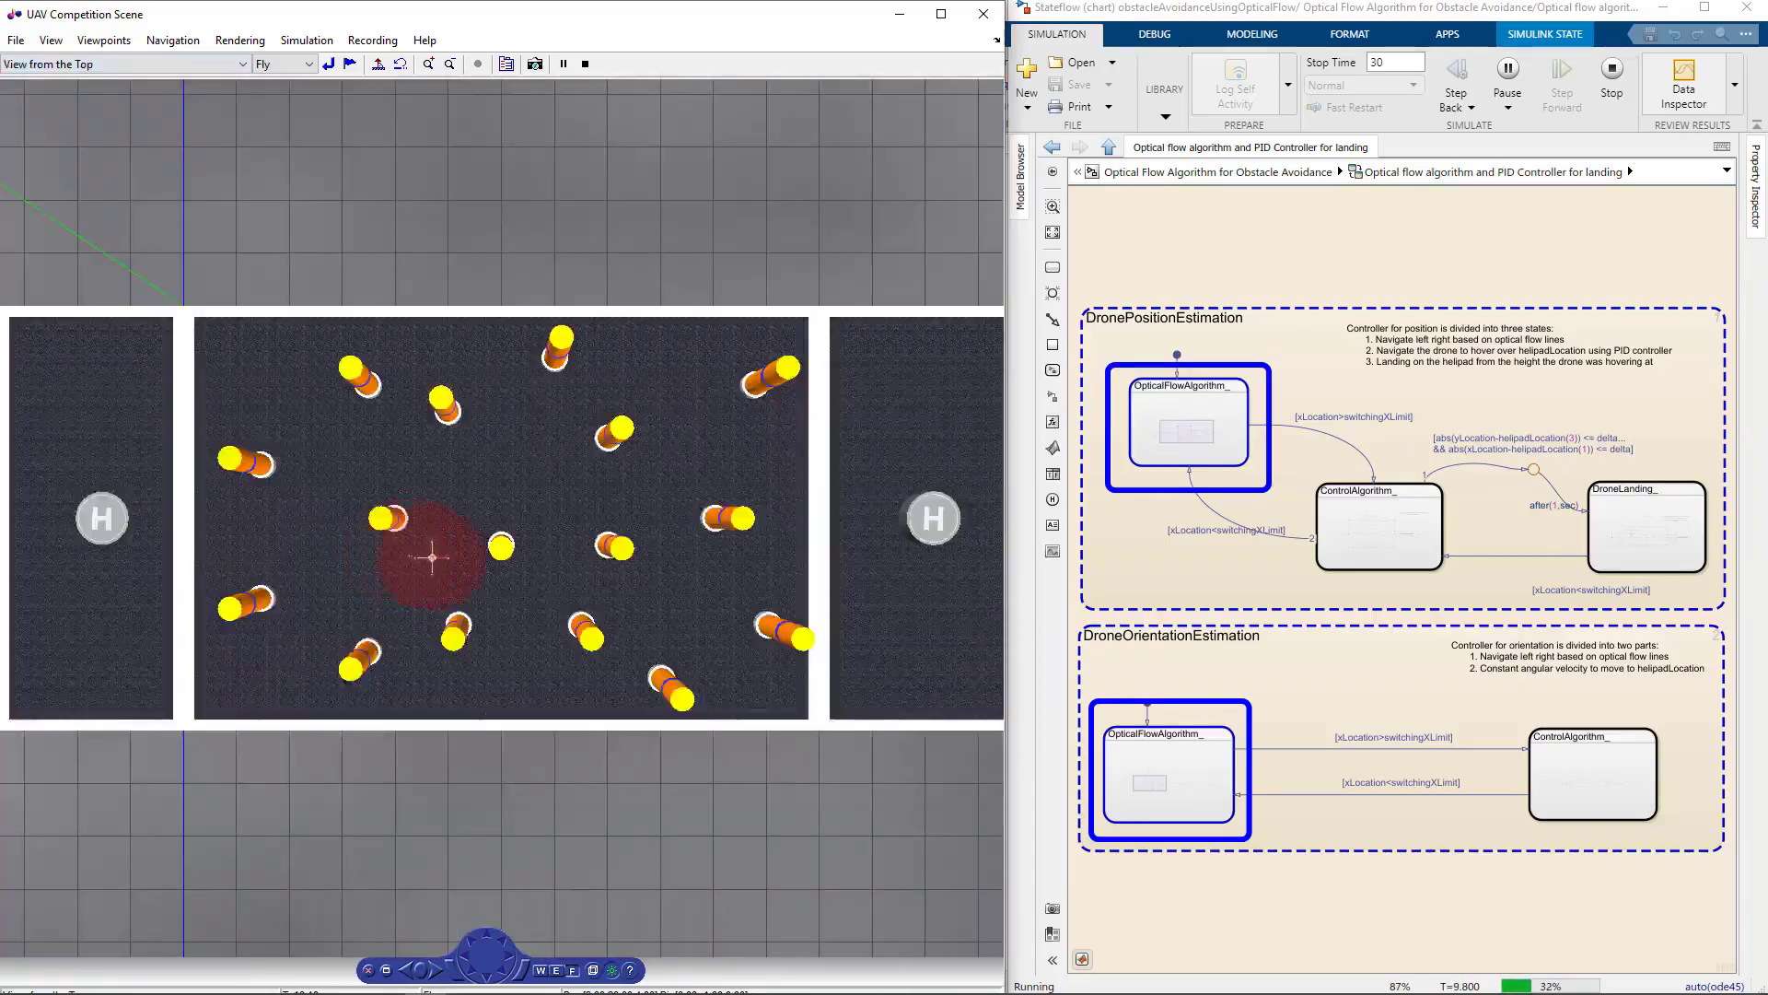
left_click(124, 65)
left_click(84, 177)
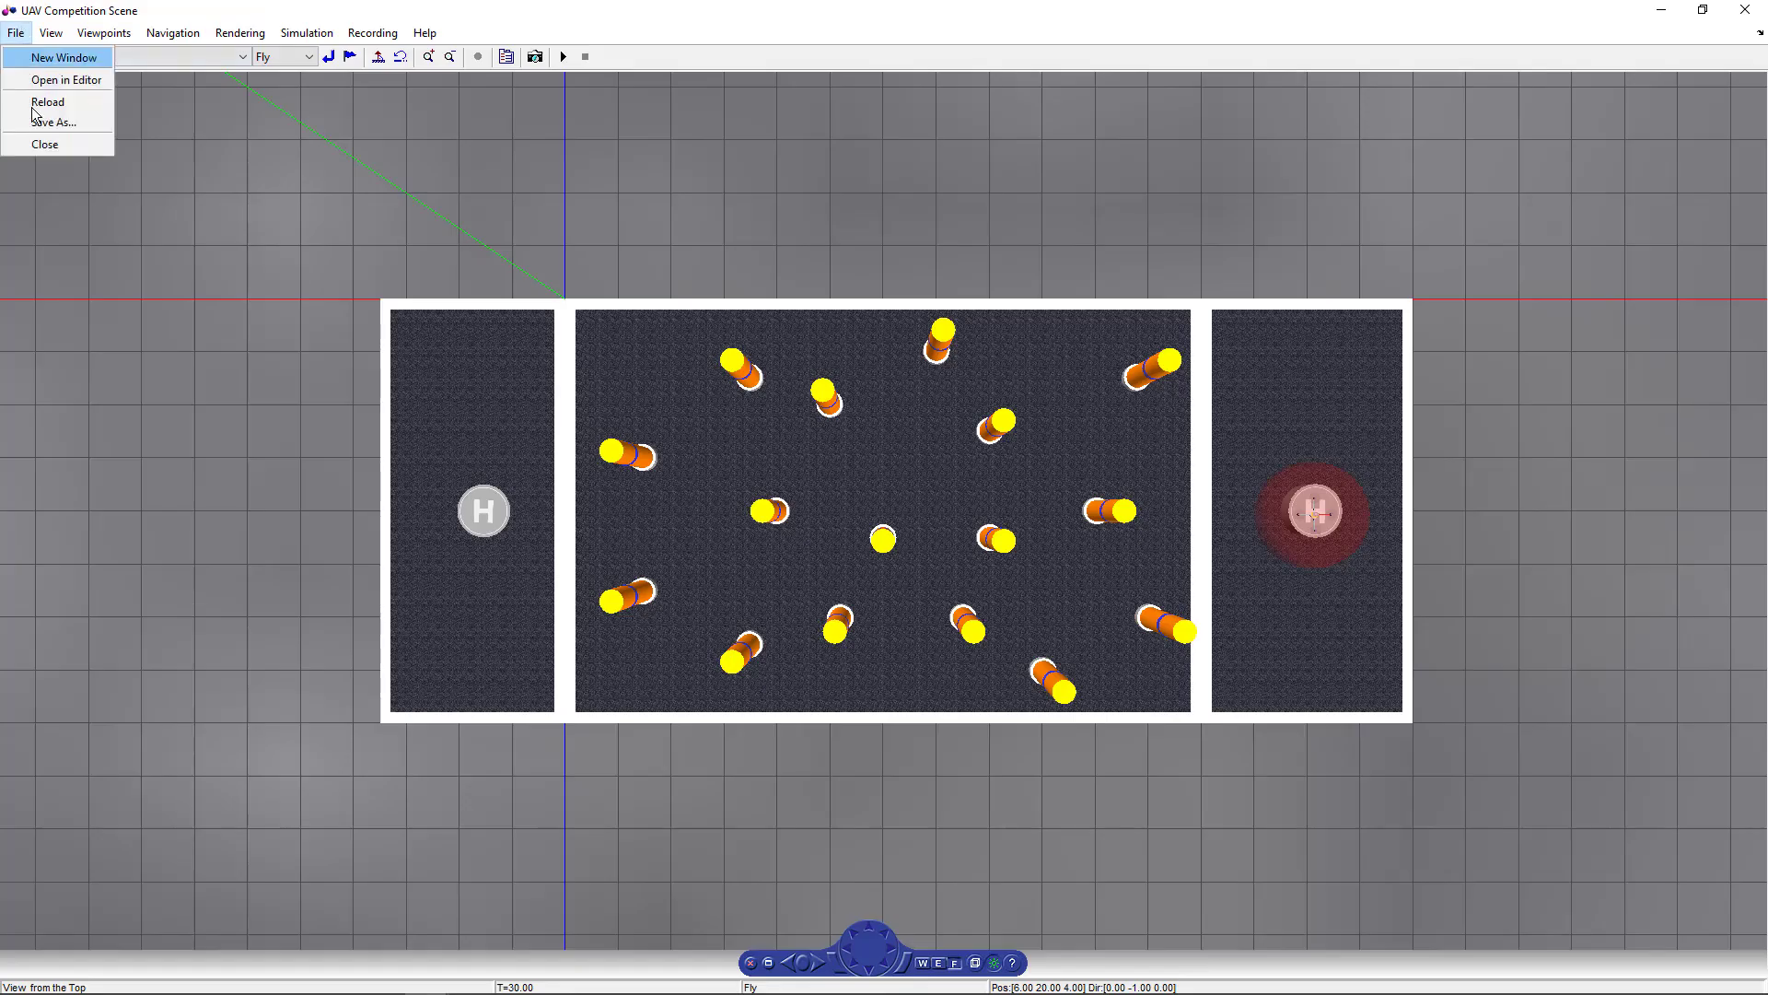
Step: Reload the world and expand Poles > children > Pole_1 in the 3D World Editor
left_click(32, 114)
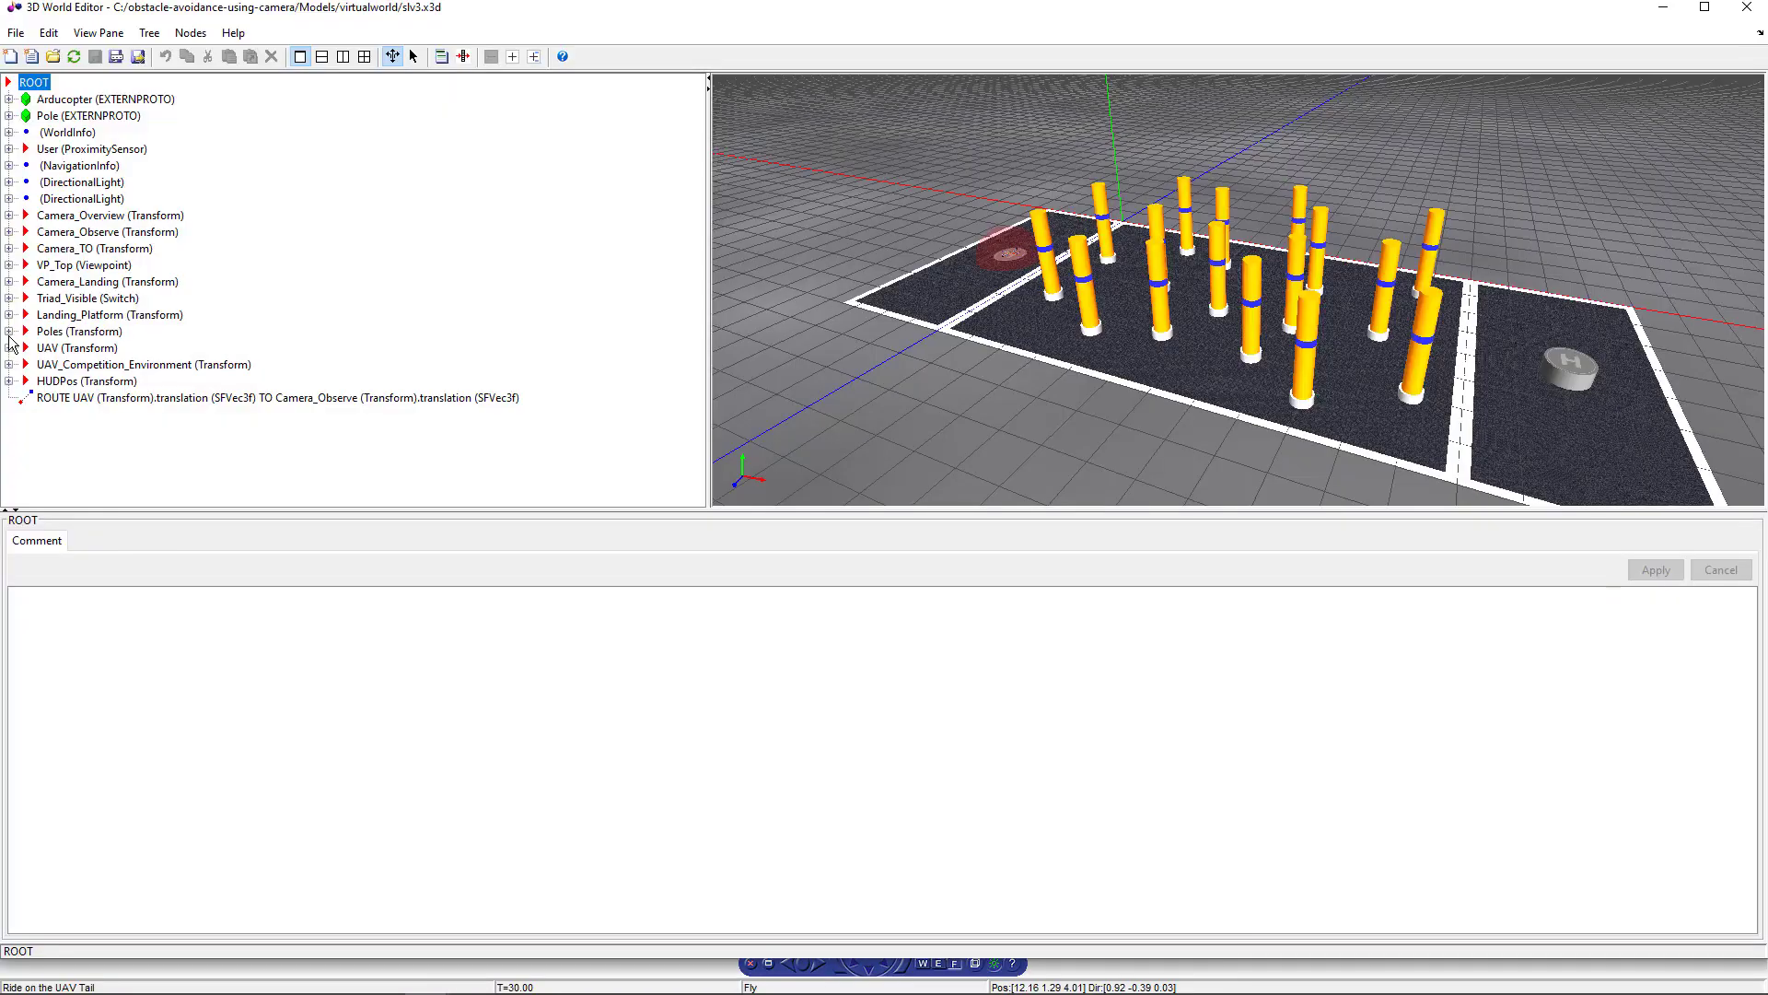
left_click(10, 331)
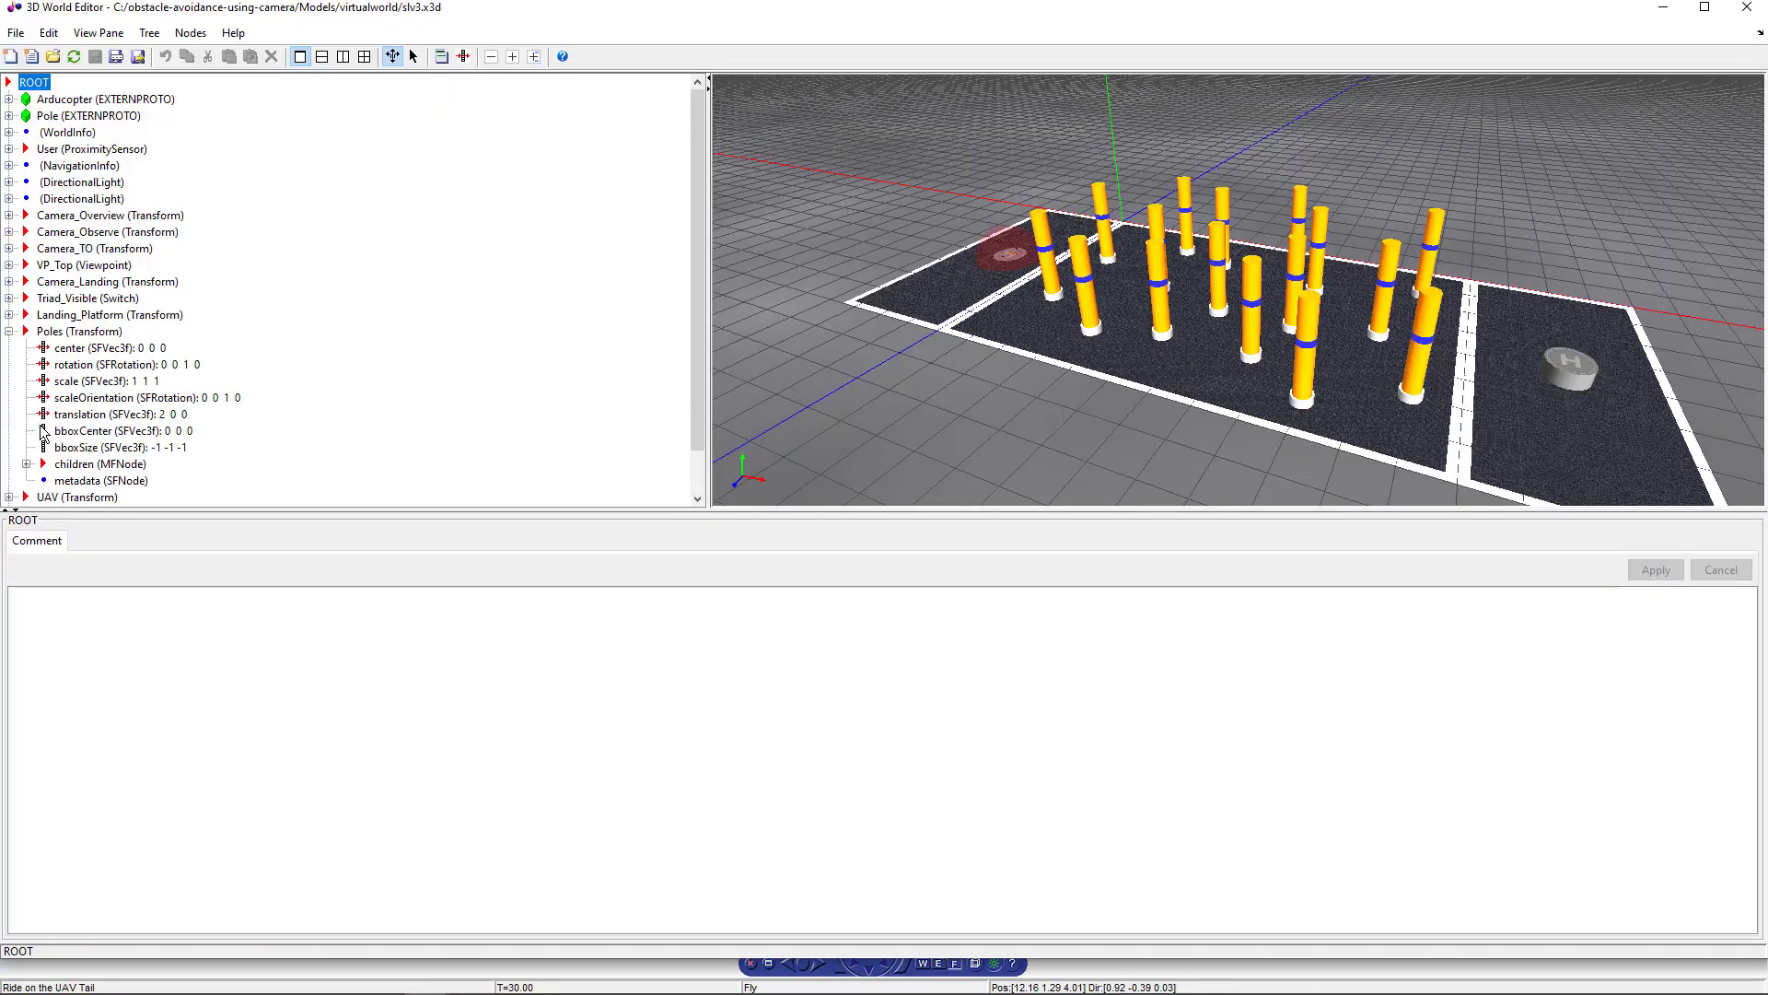
left_click(26, 465)
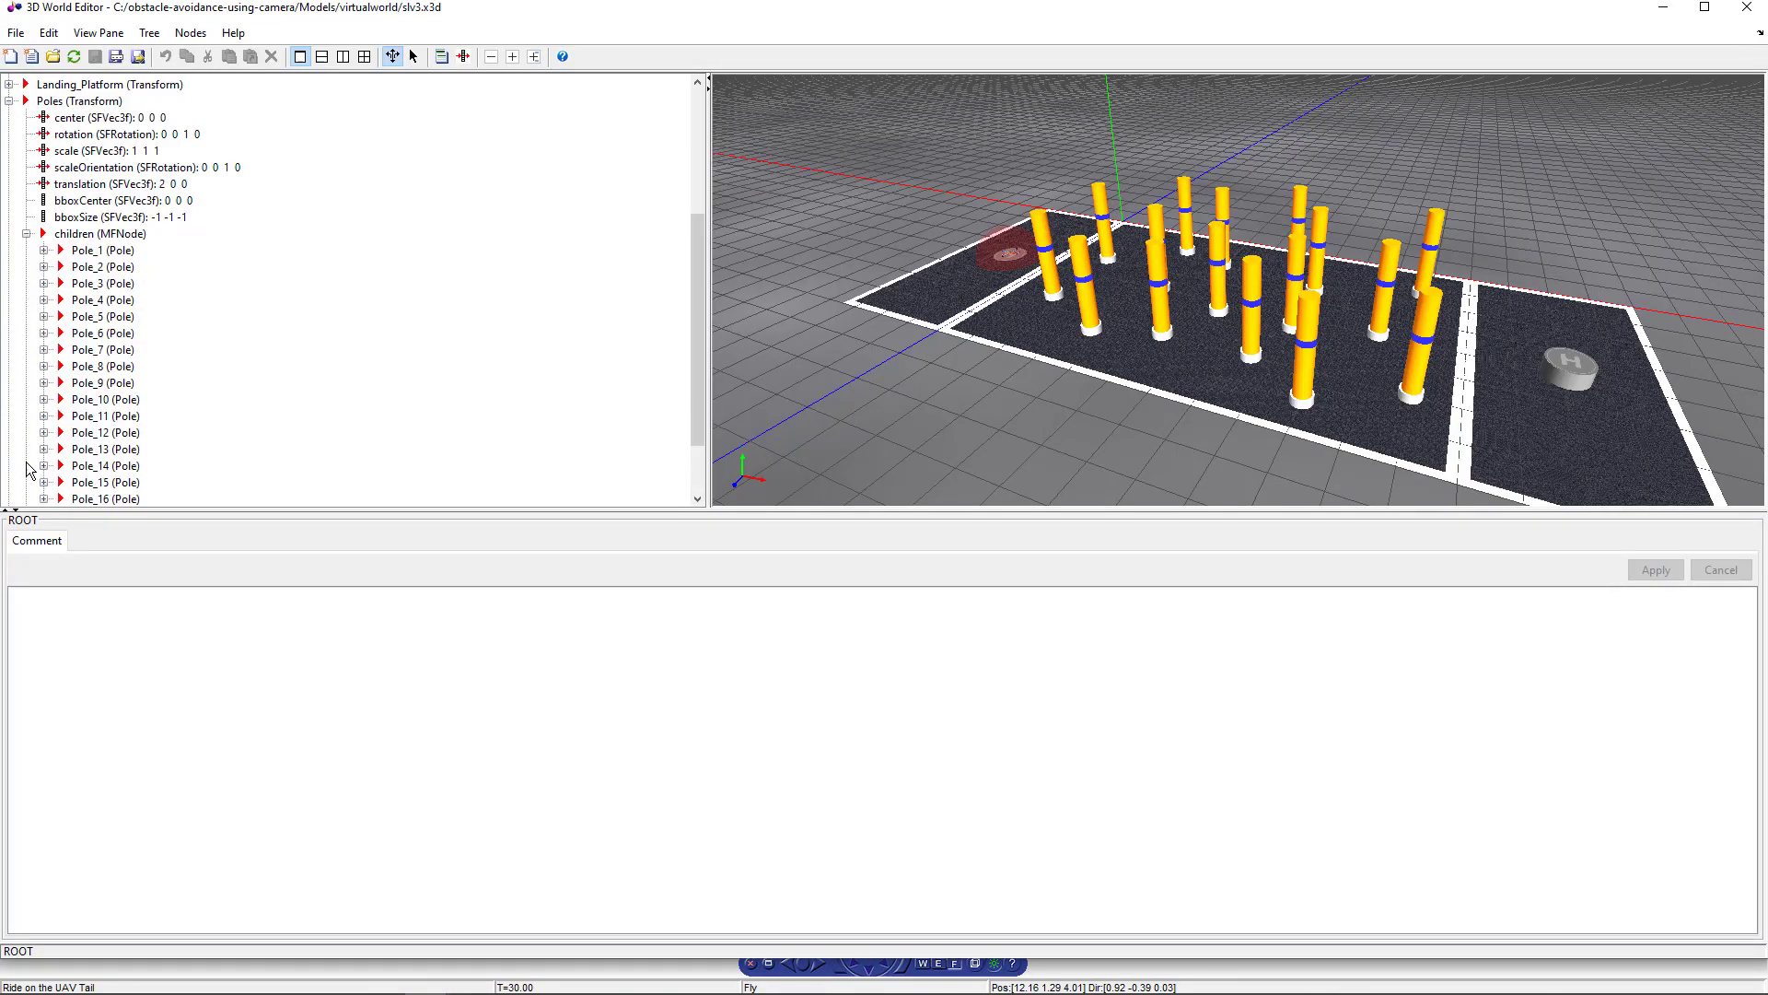
left_click(42, 251)
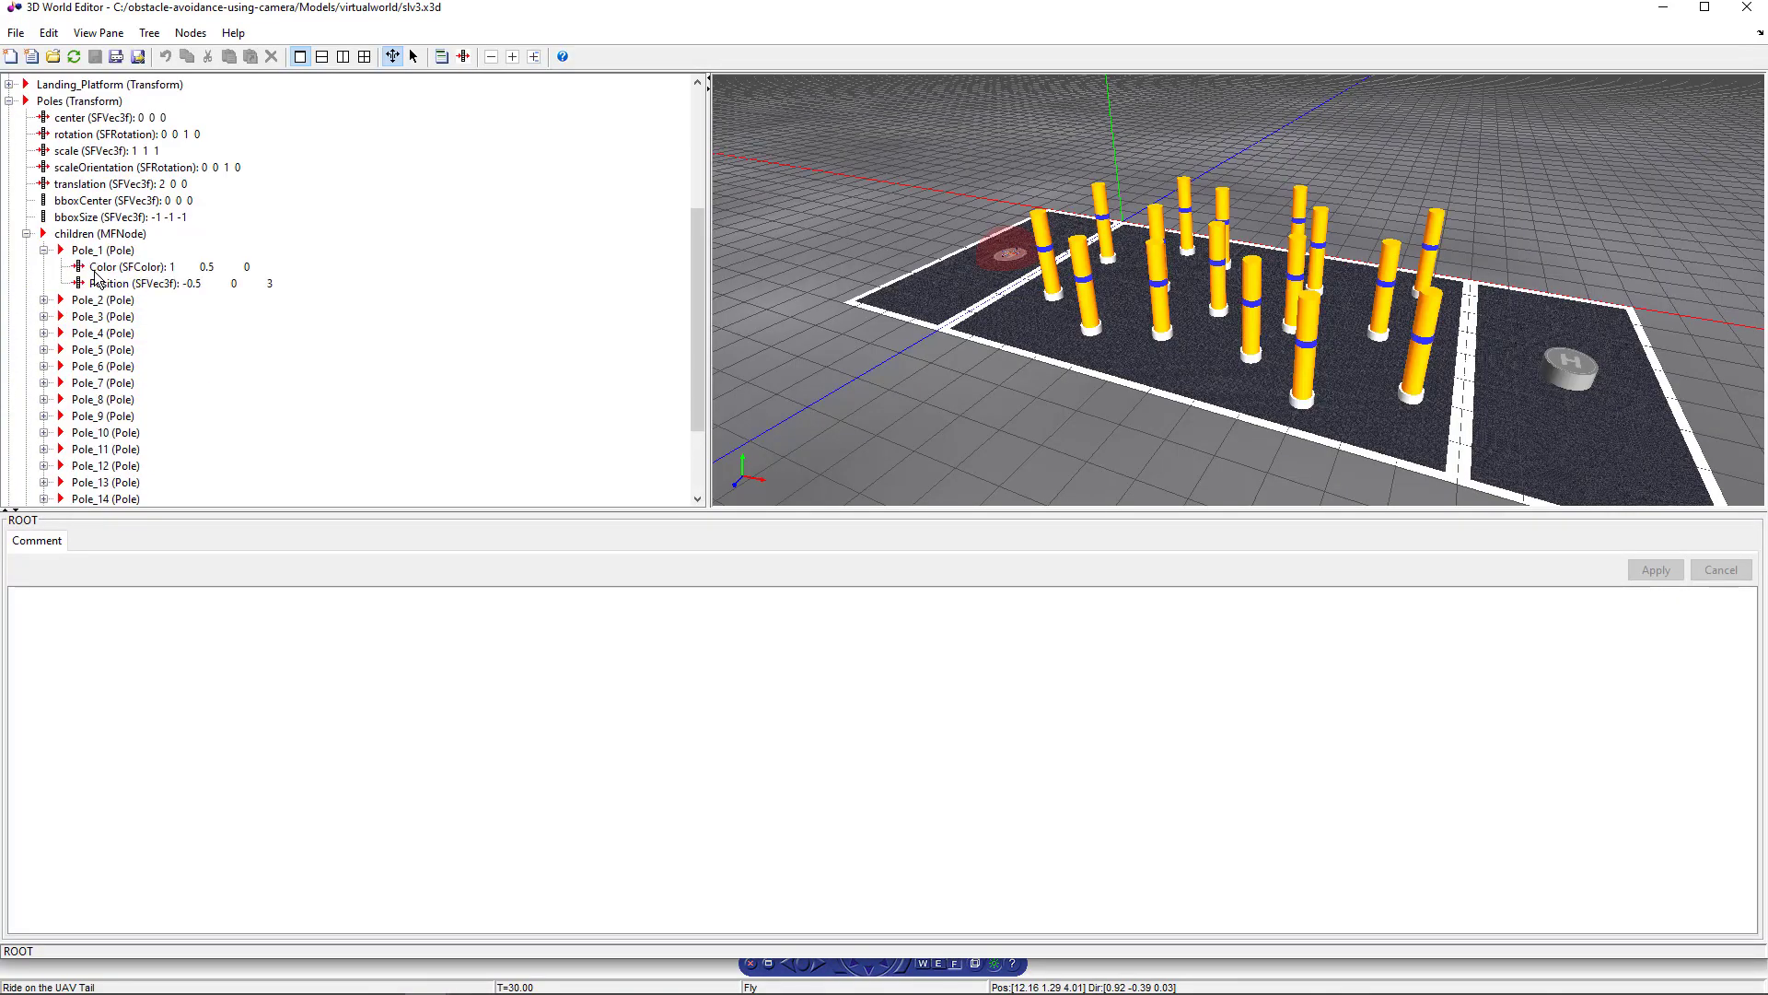
Step: Edit Pole_1's Position values to -1 0 4
left_click(194, 288)
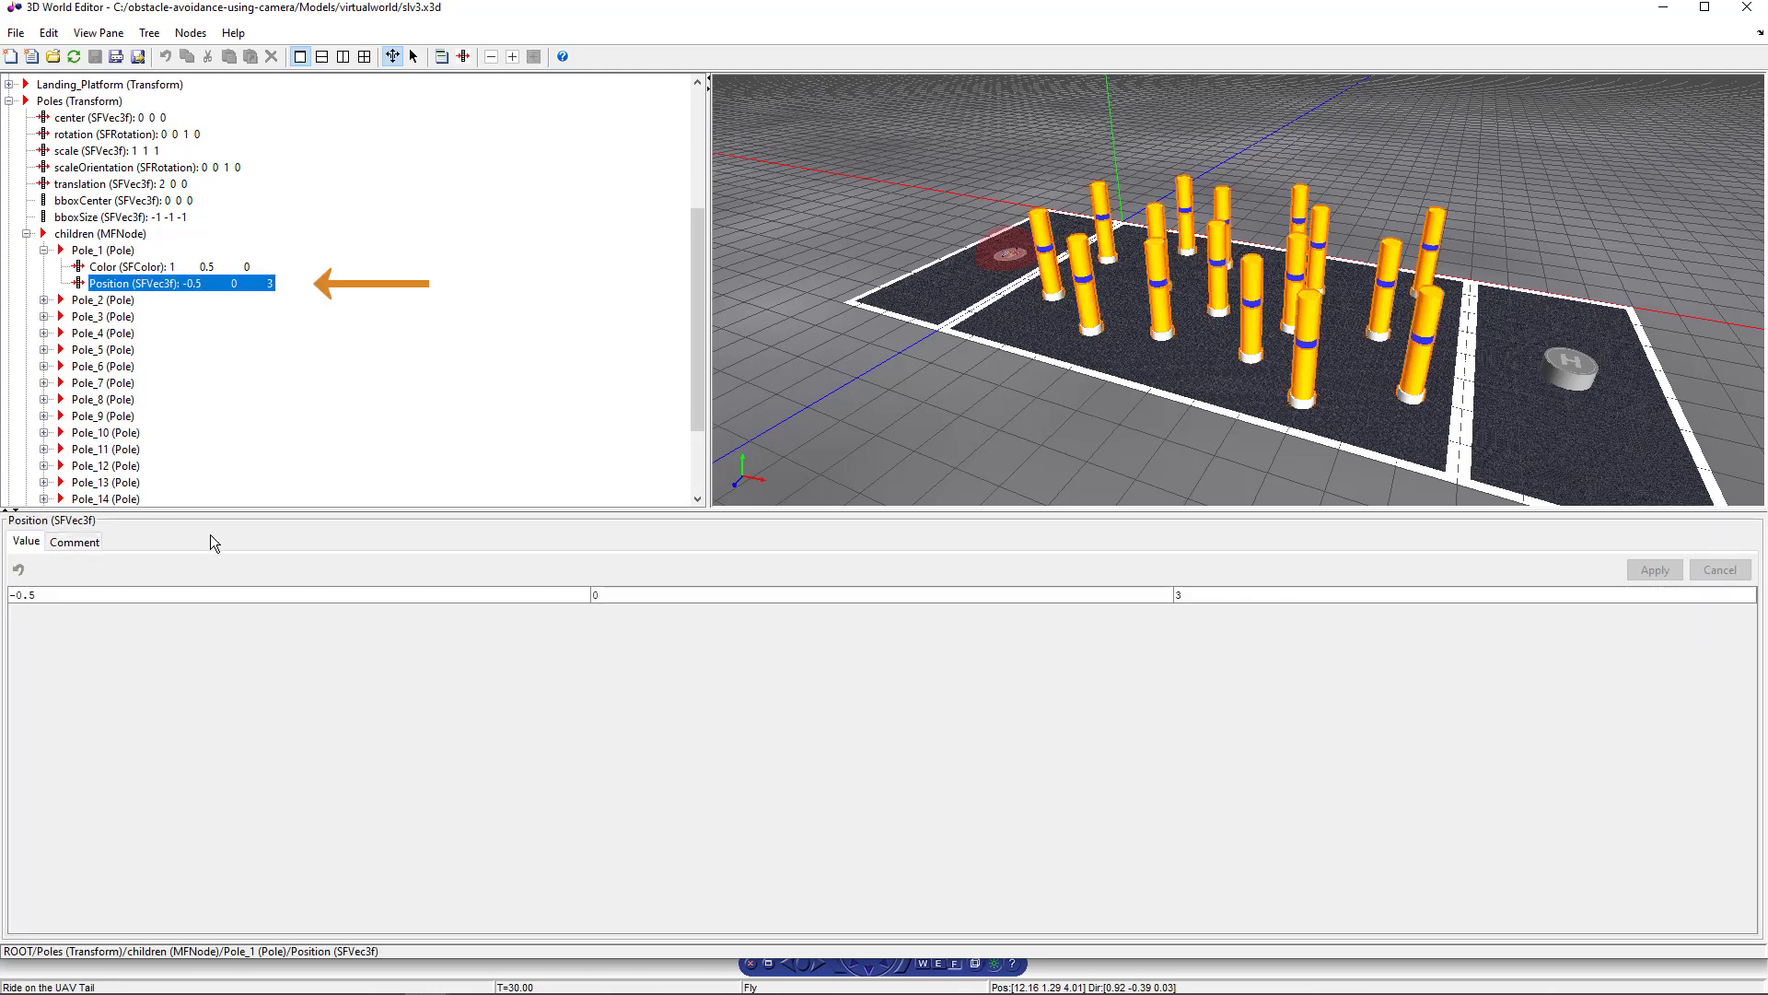
left_click(132, 594)
key("BackSpace")
key("BackSpace")
key("BackSpace")
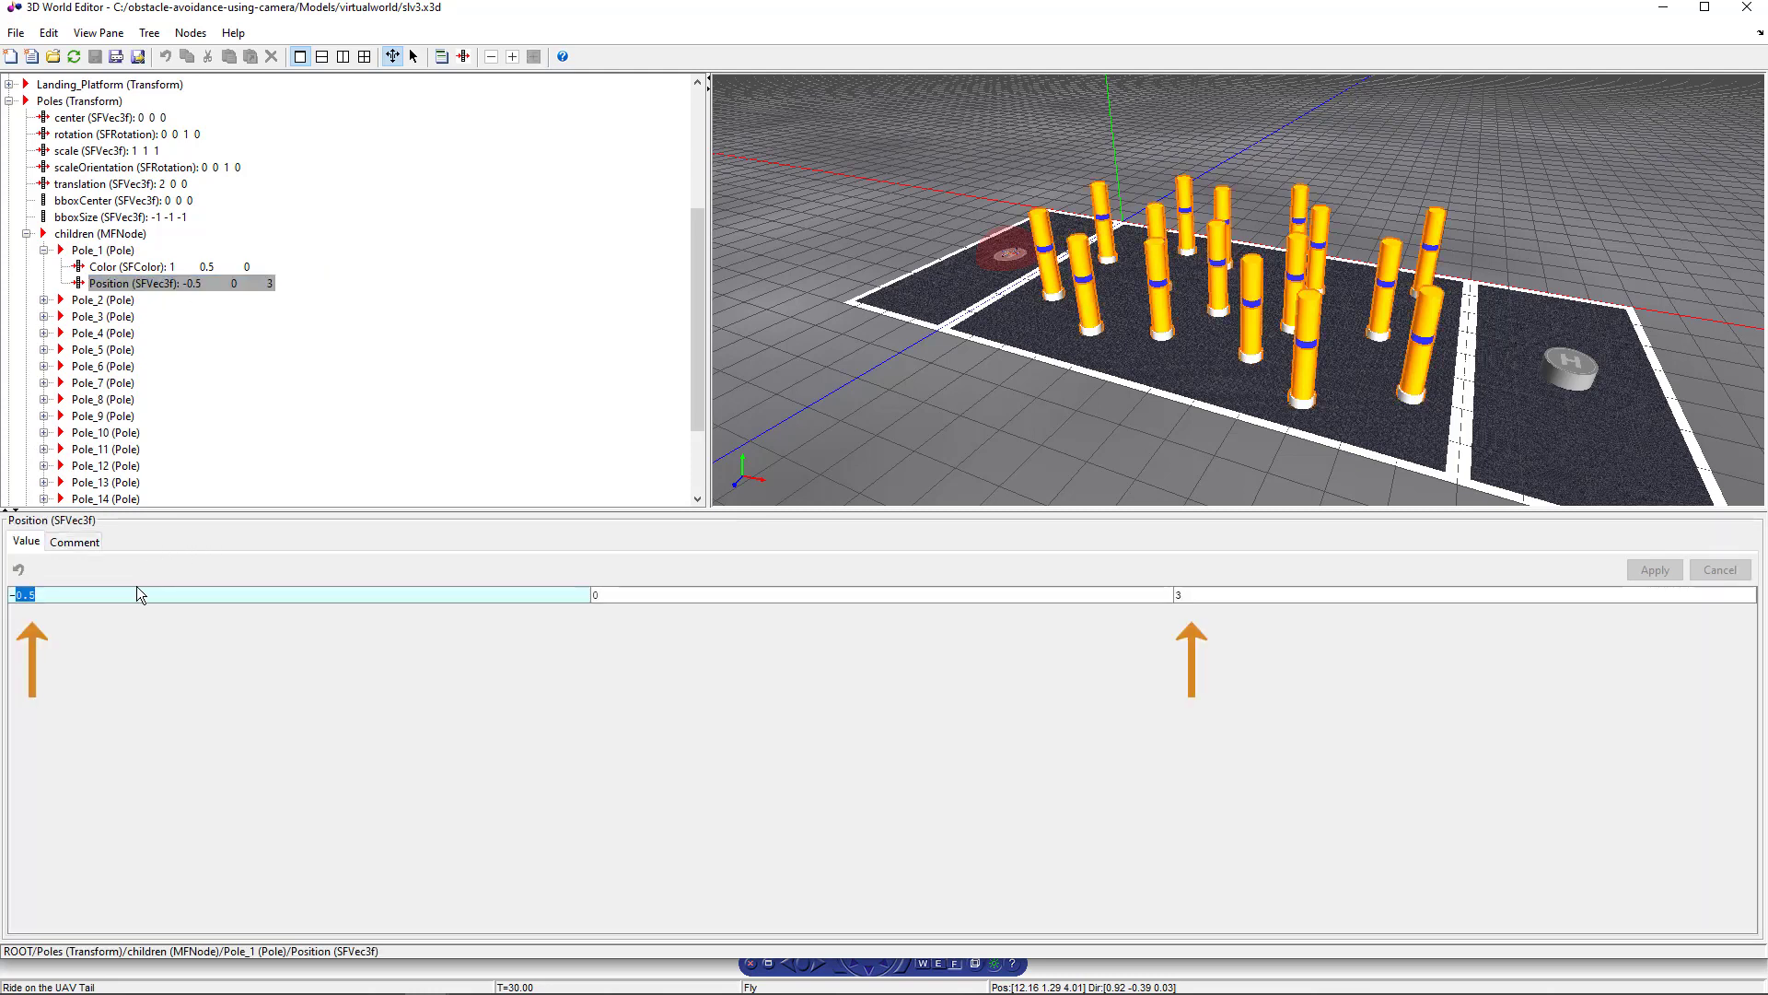
type("1")
left_click(1217, 590)
type("4")
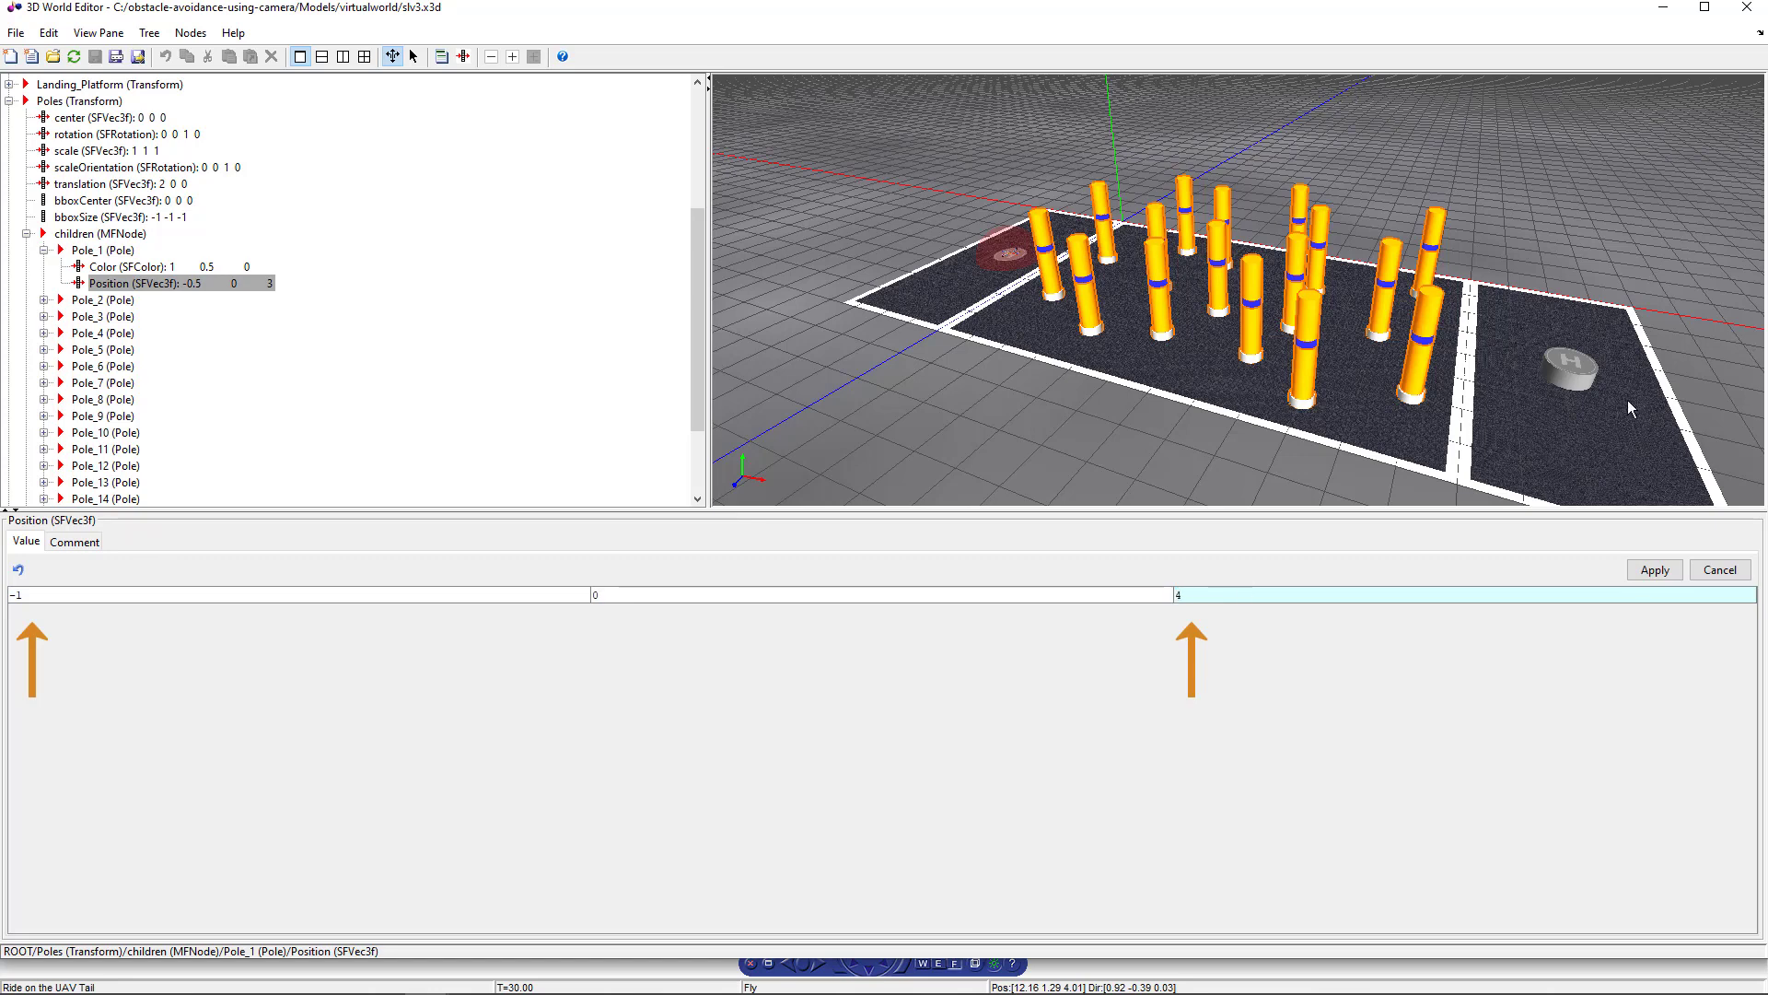
Step: Apply the pole move, reload the scene, and start the simulation riding on the UAV tail
left_click(1654, 569)
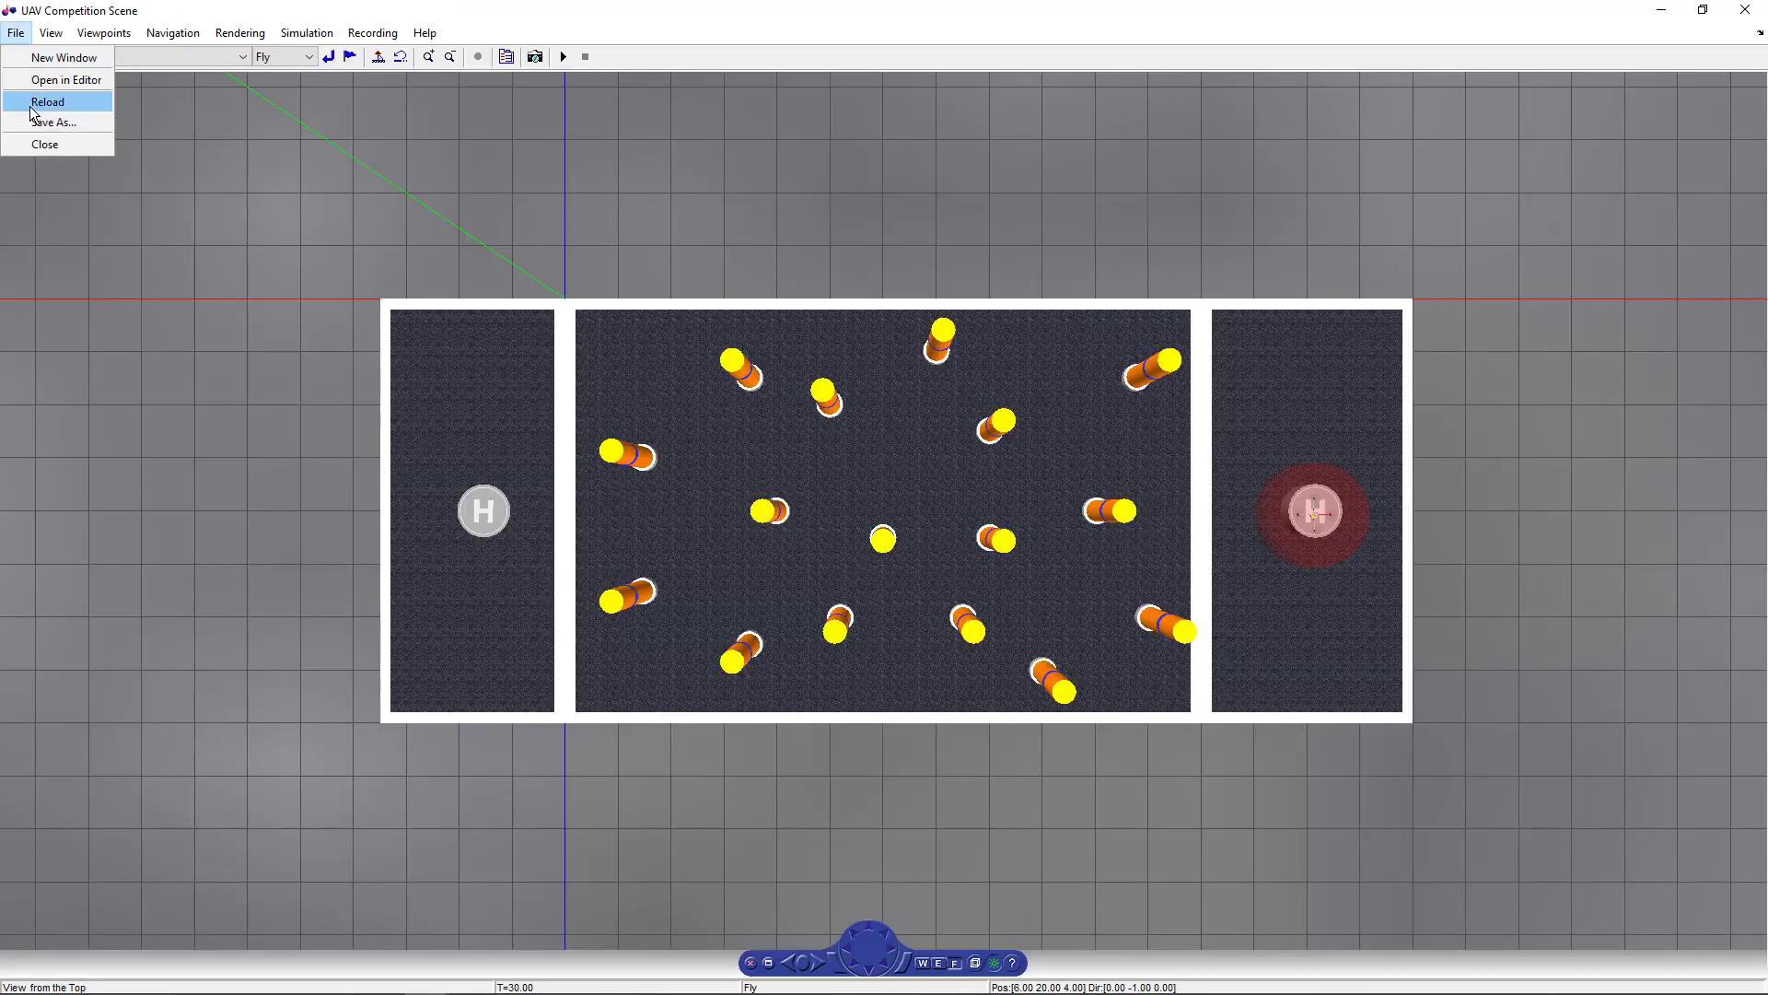
left_click(42, 106)
key("Page_Down")
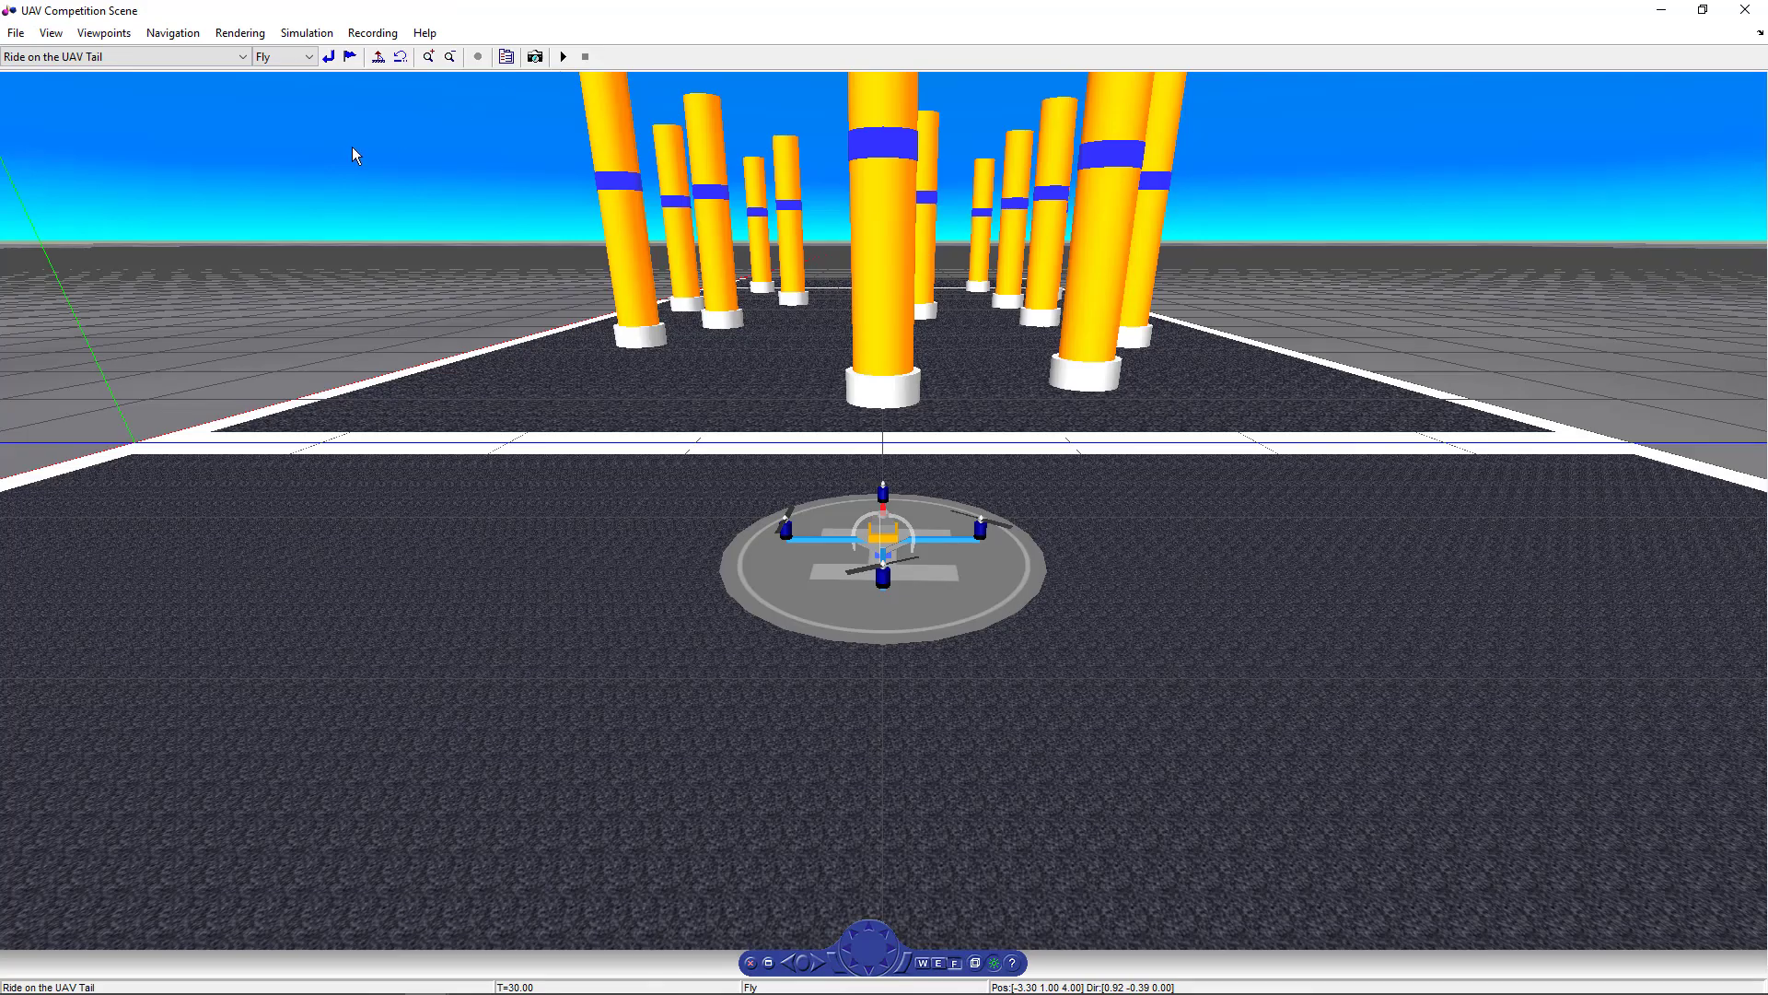
key("ctrl+t")
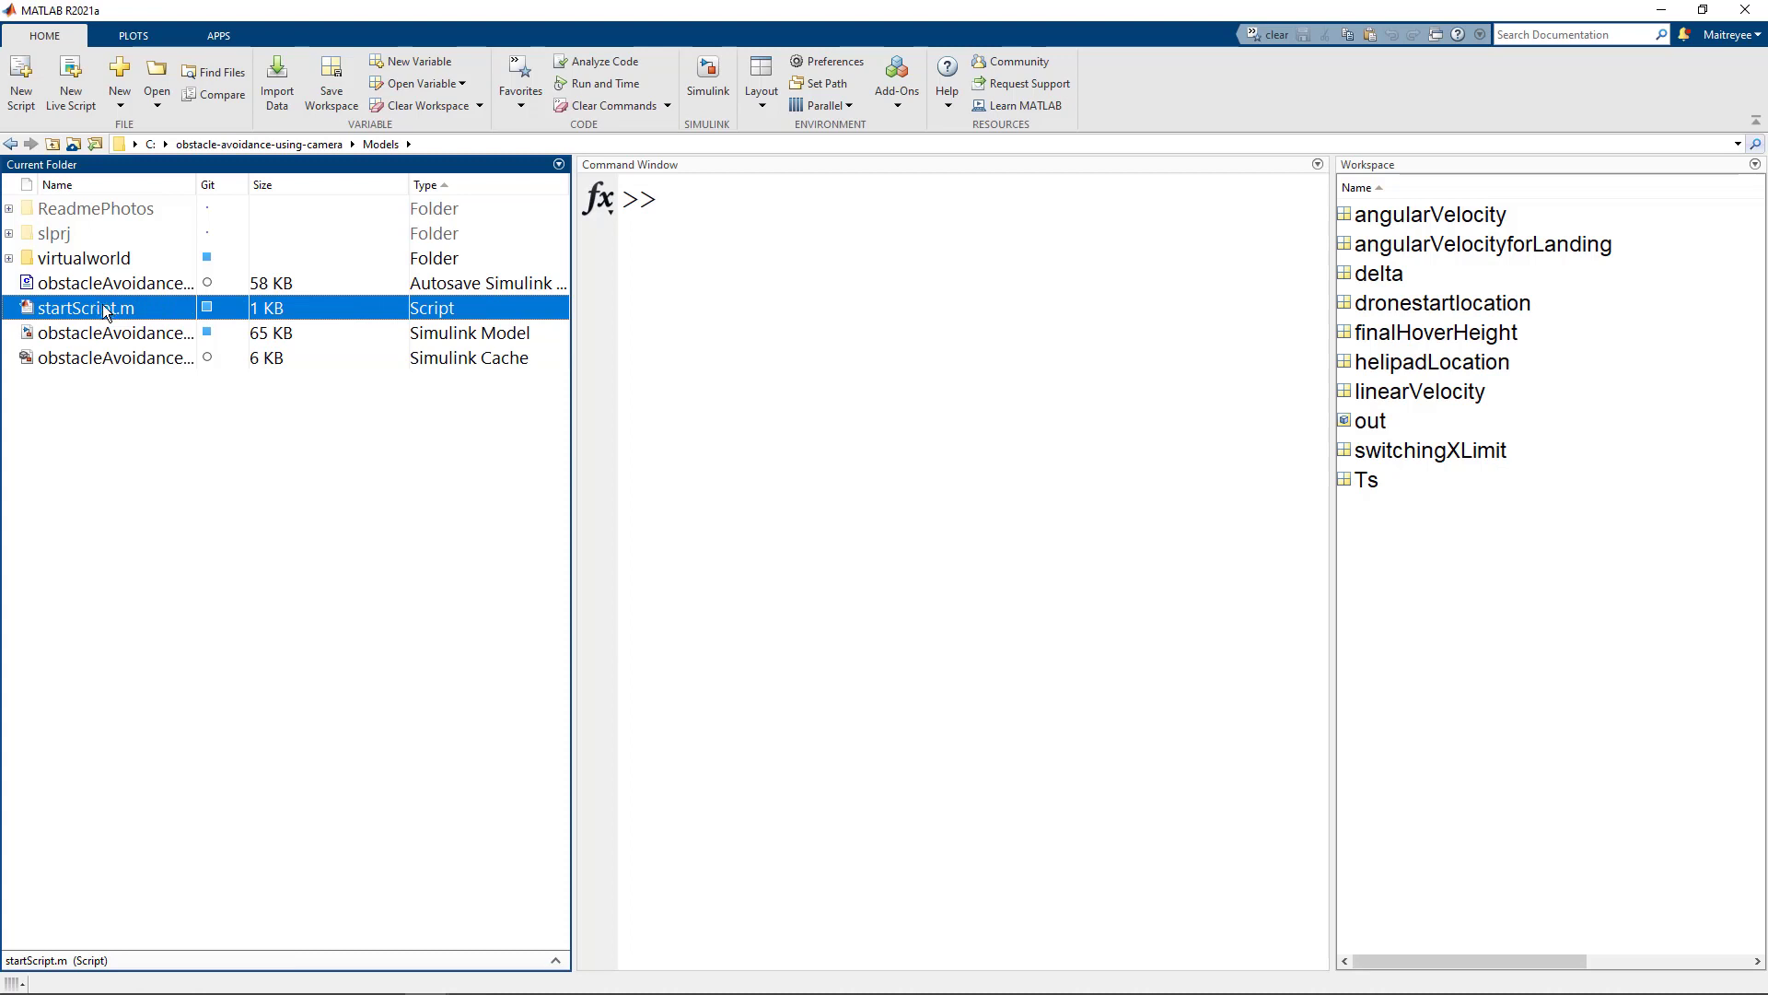
Step: Set linearVelocity to [0.6 0.05 .23] in startScript.m, then save and run it
right_click(102, 305)
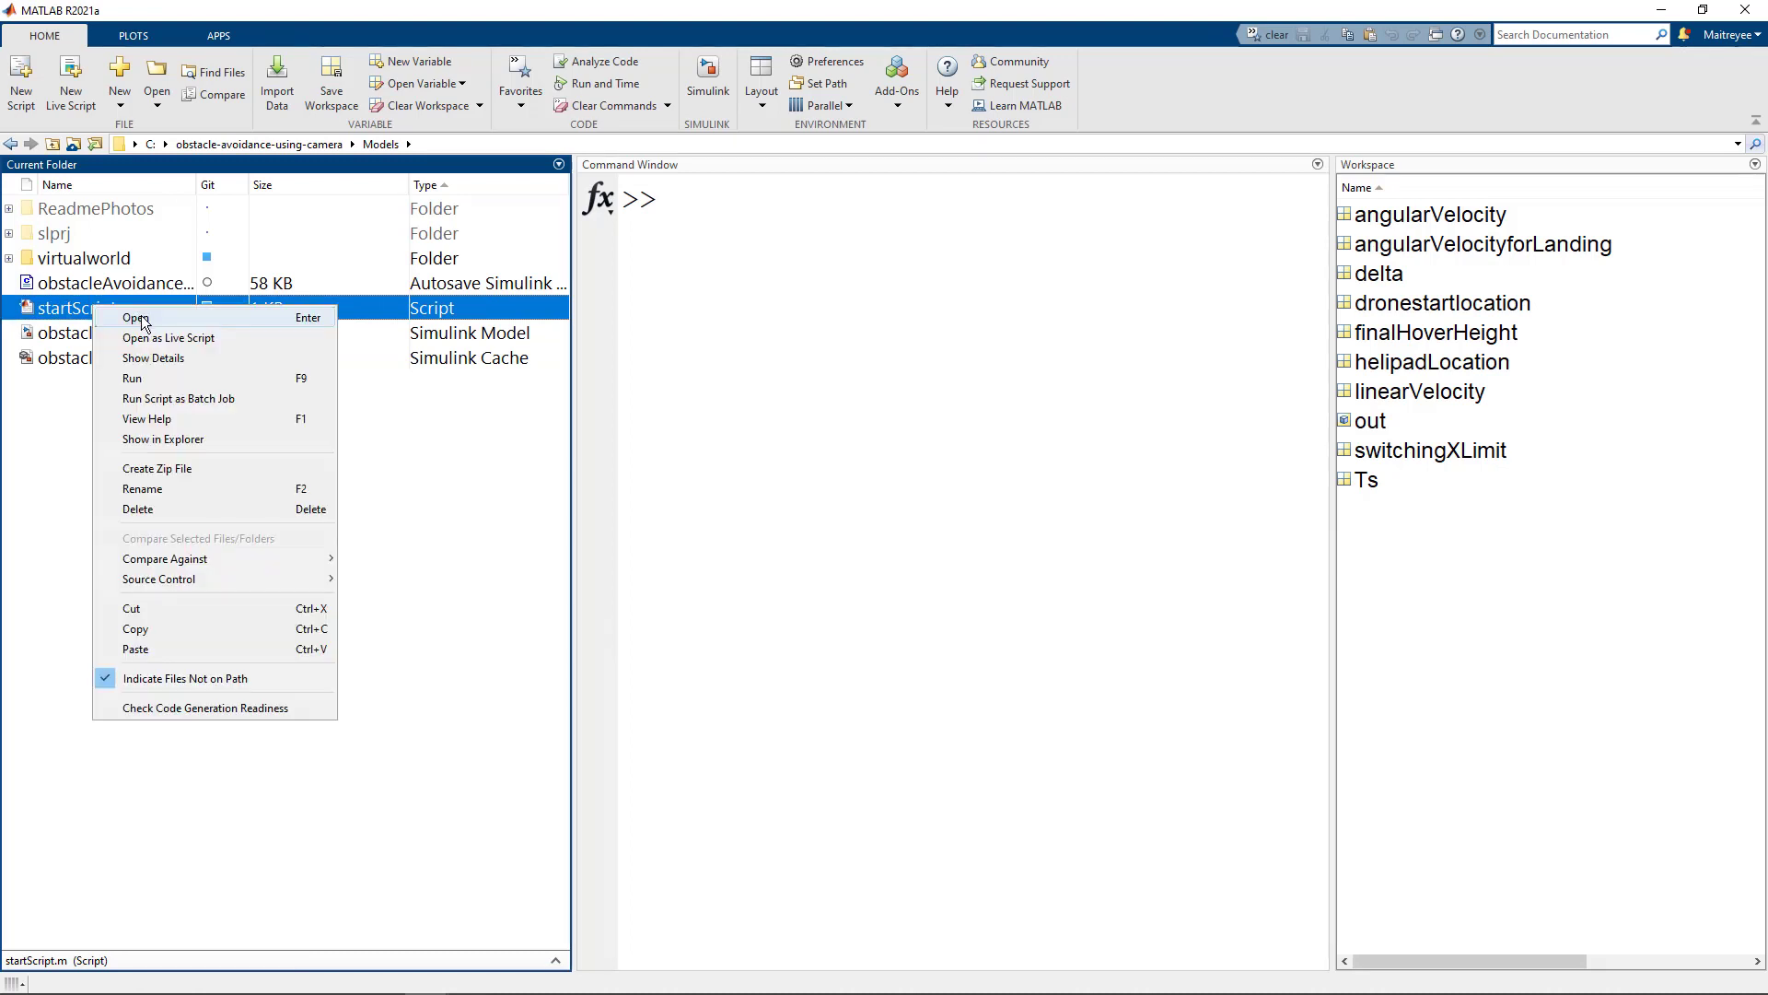
left_click(141, 315)
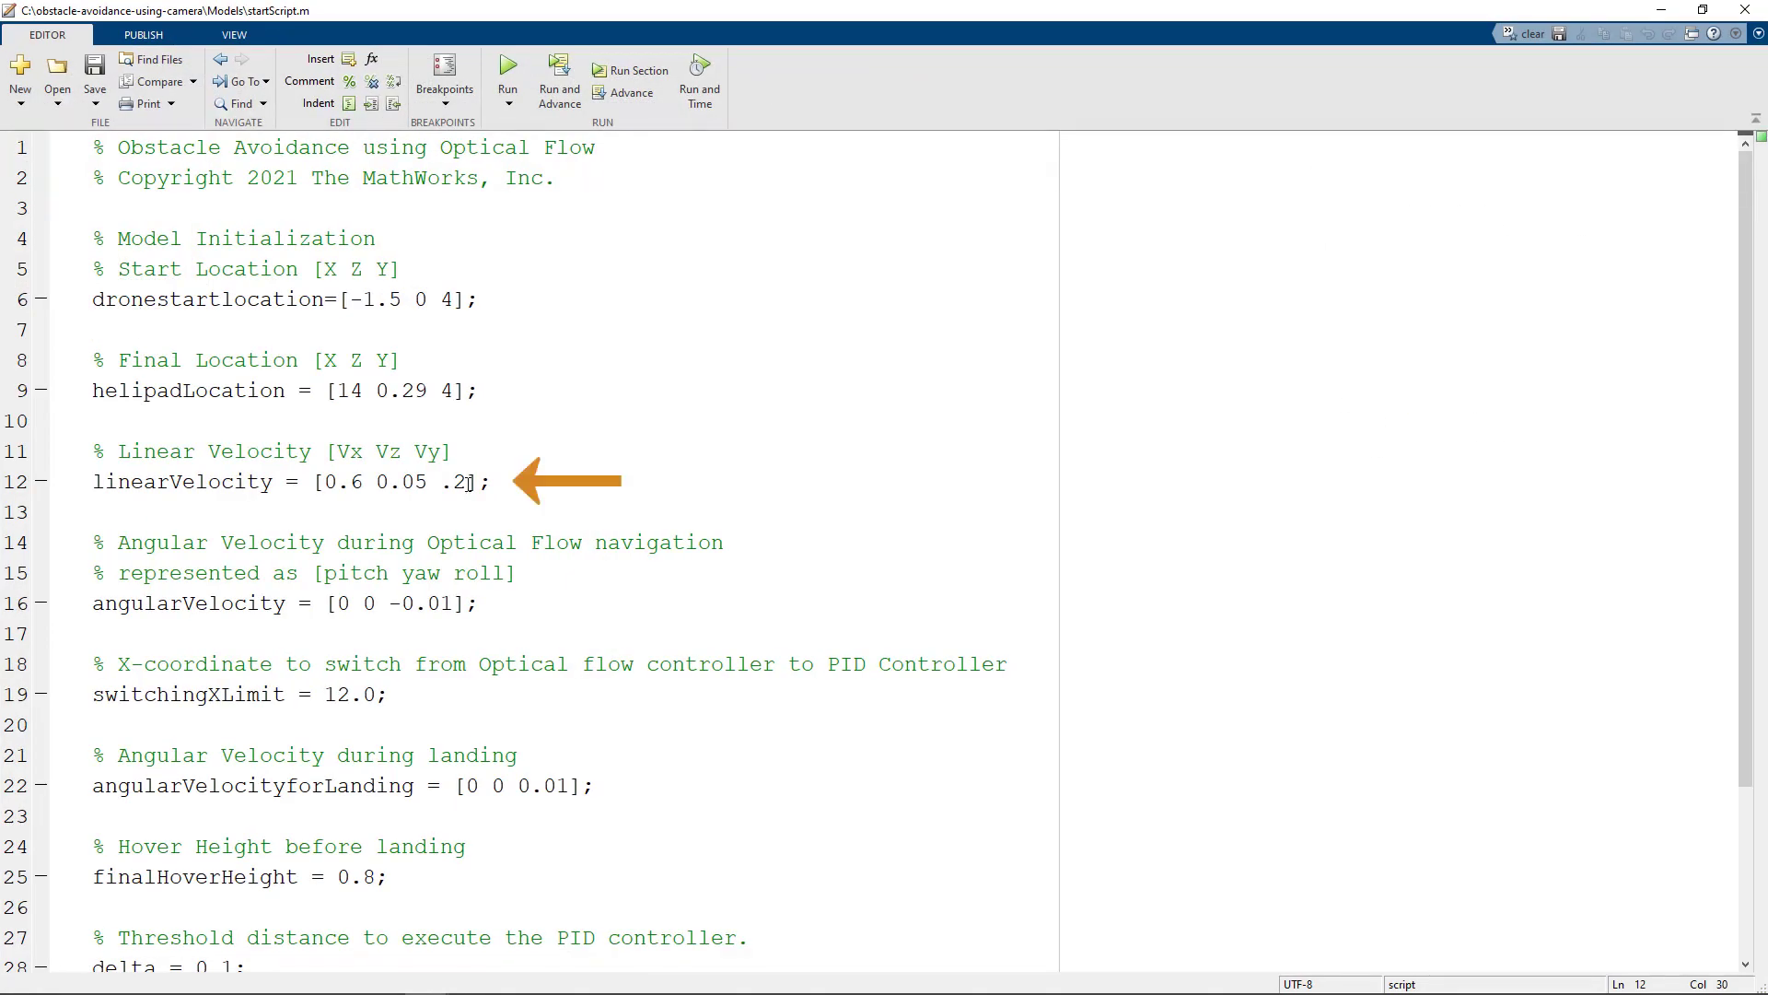
type("3")
left_click(503, 51)
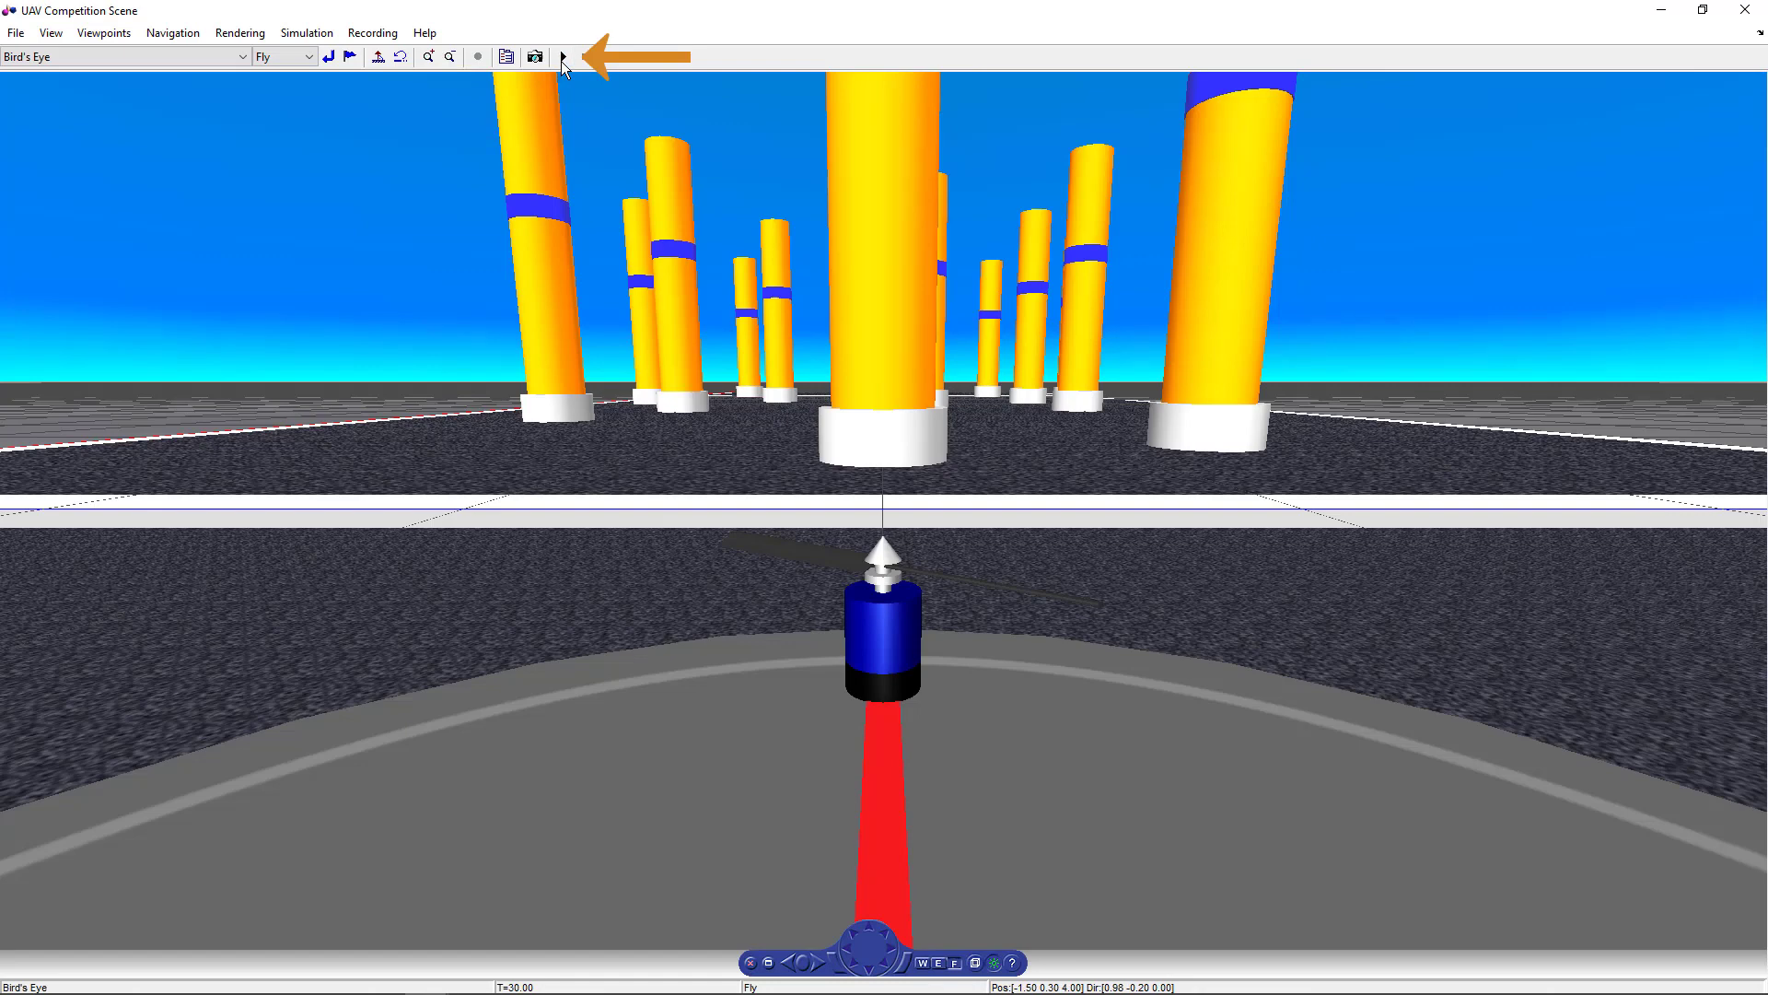
Step: Restart the drone simulation and switch the camera to the View from the Top viewpoint
left_click(563, 56)
left_click(125, 58)
left_click(49, 121)
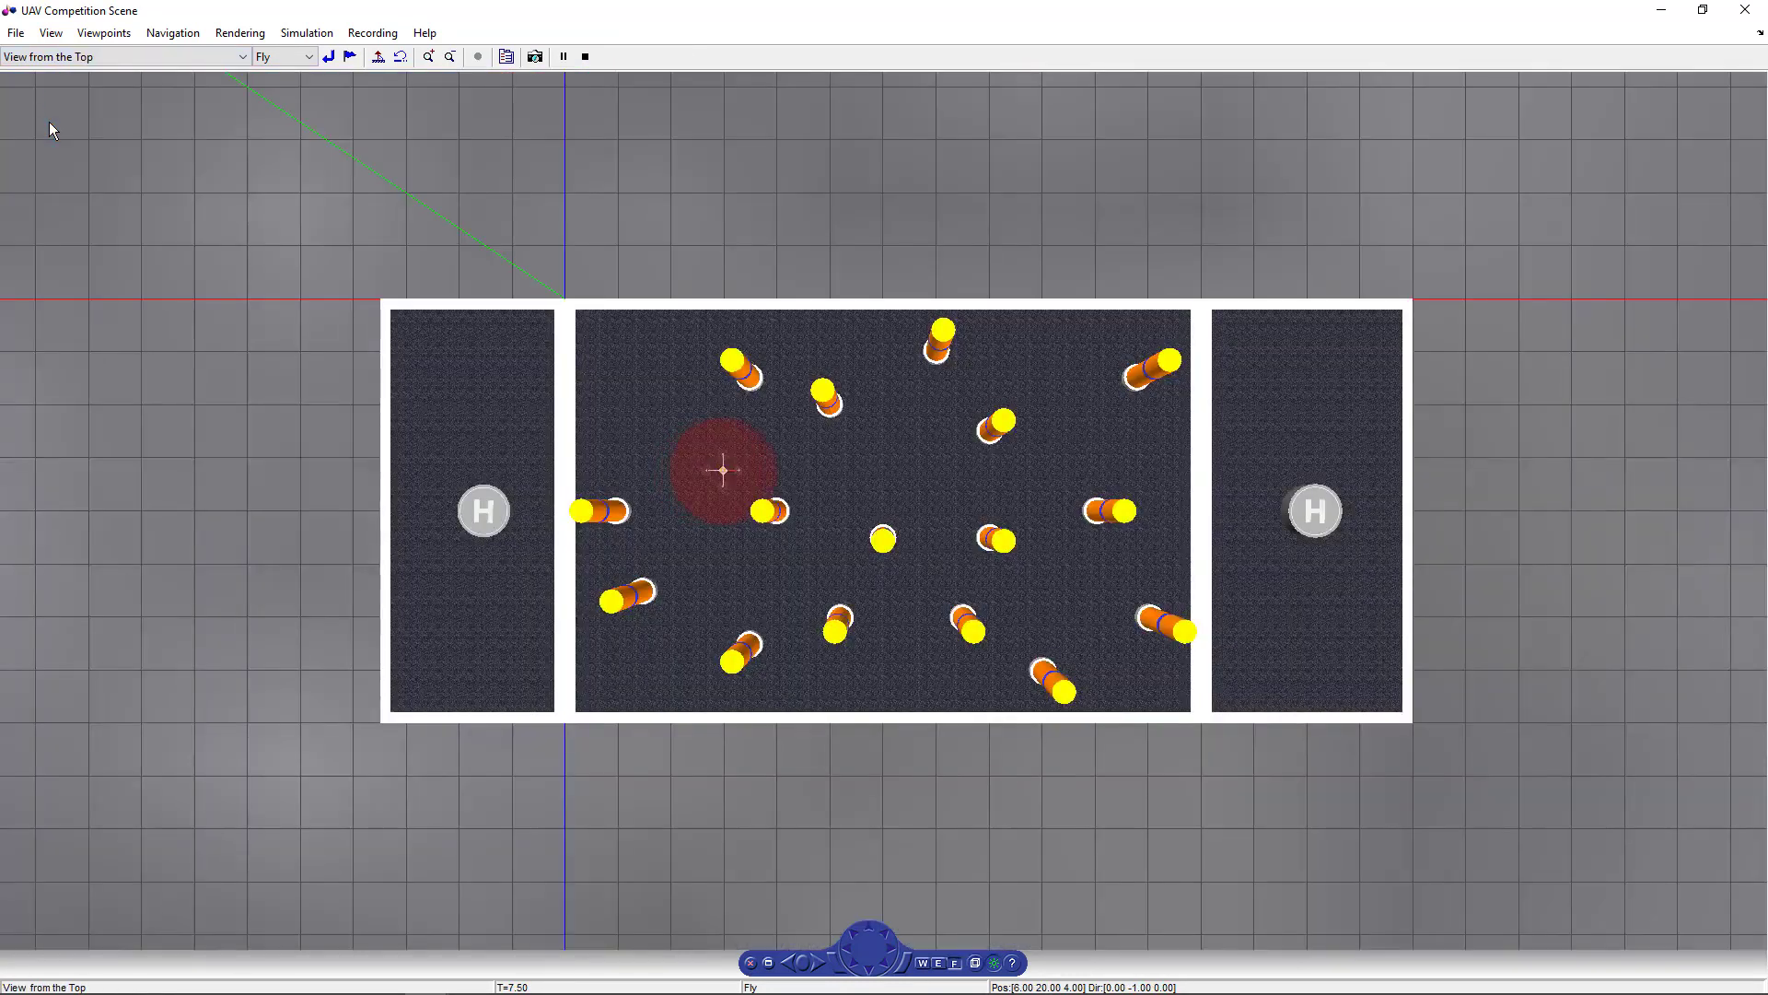